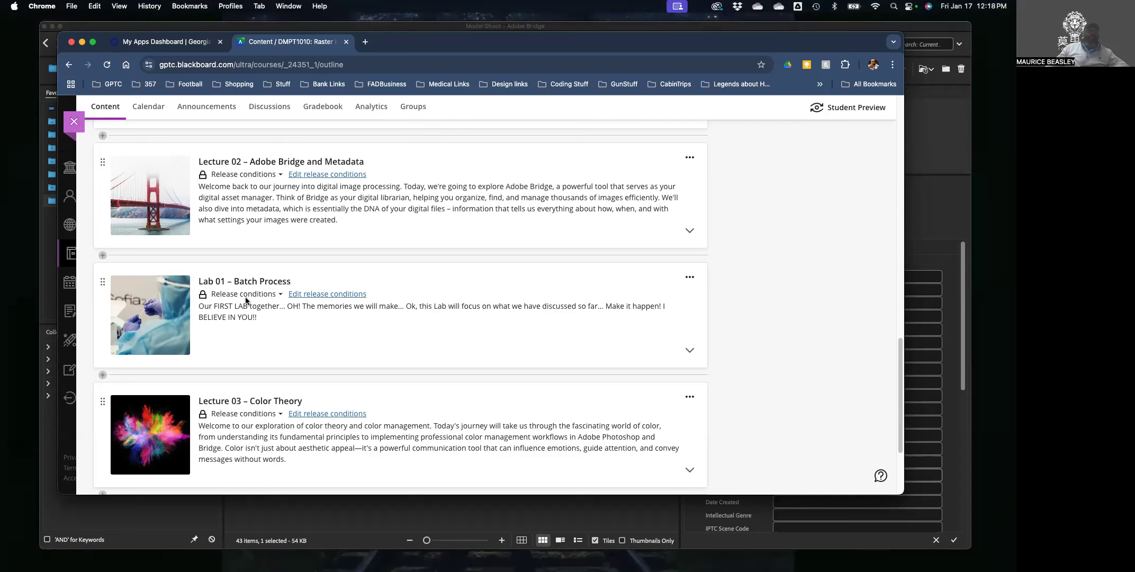
Expand Lab 01 – Batch Process in the course outline and open its Lab 01 assessment item.
scroll(331, 338, down, 2)
scroll(347, 320, up, 1)
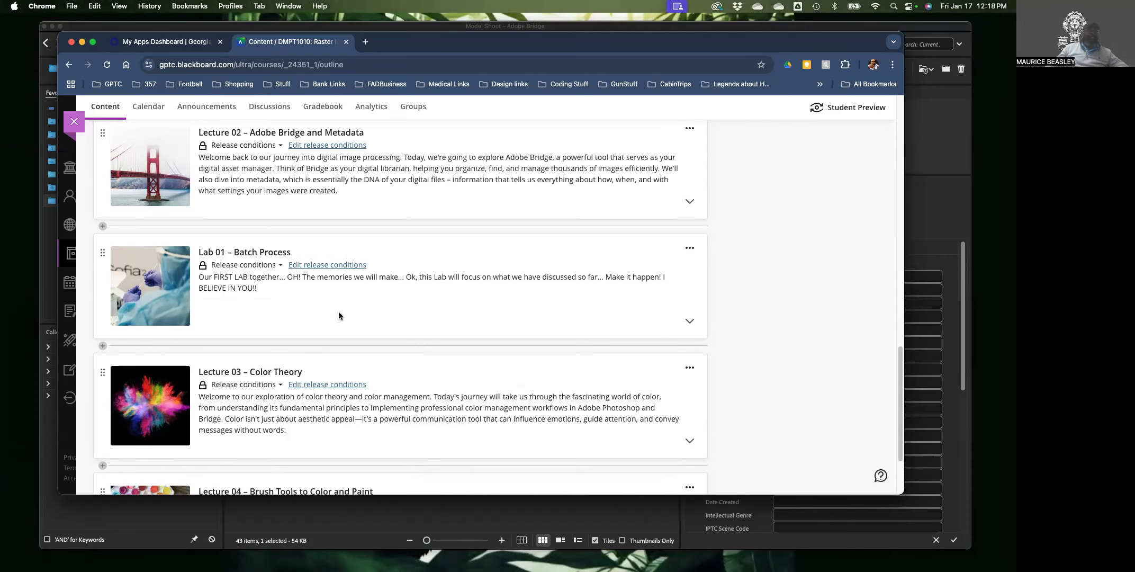
scroll(338, 311, down, 2)
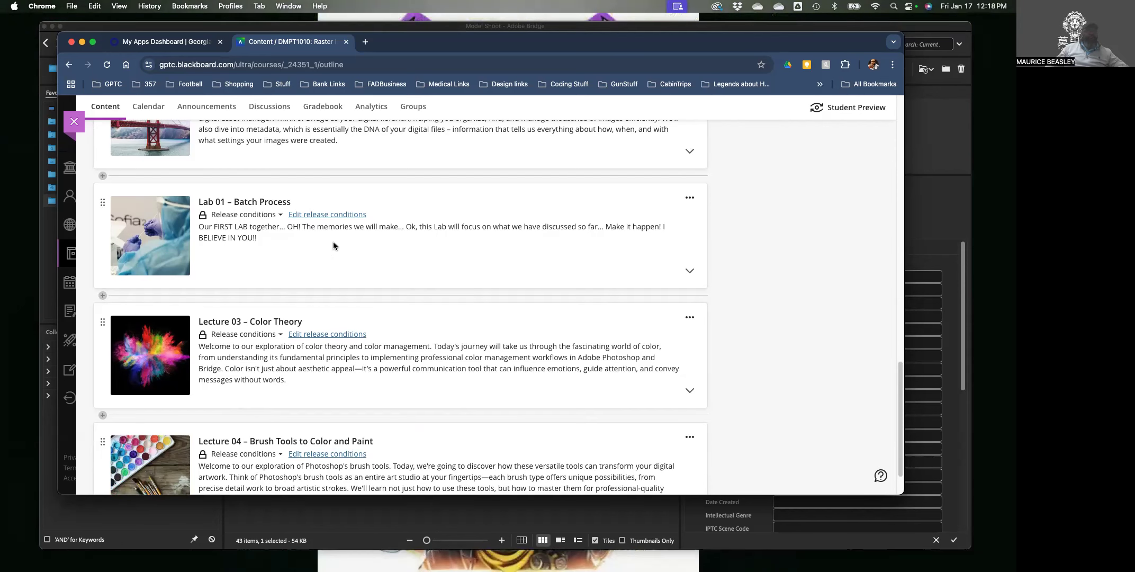
mouse_move(303, 214)
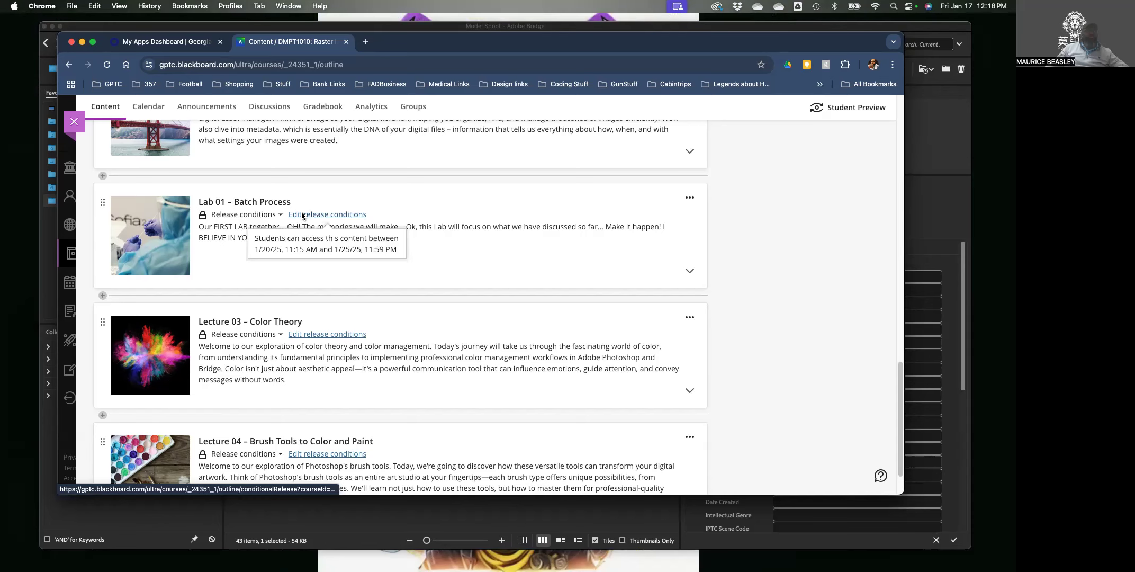
click(426, 239)
scroll(342, 263, down, 3)
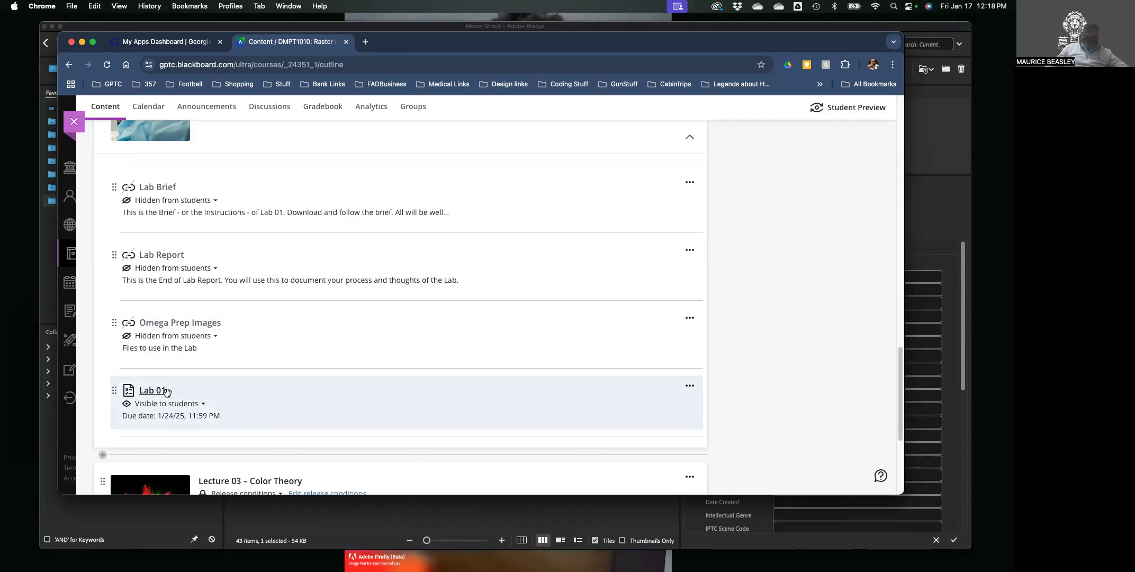
click(275, 402)
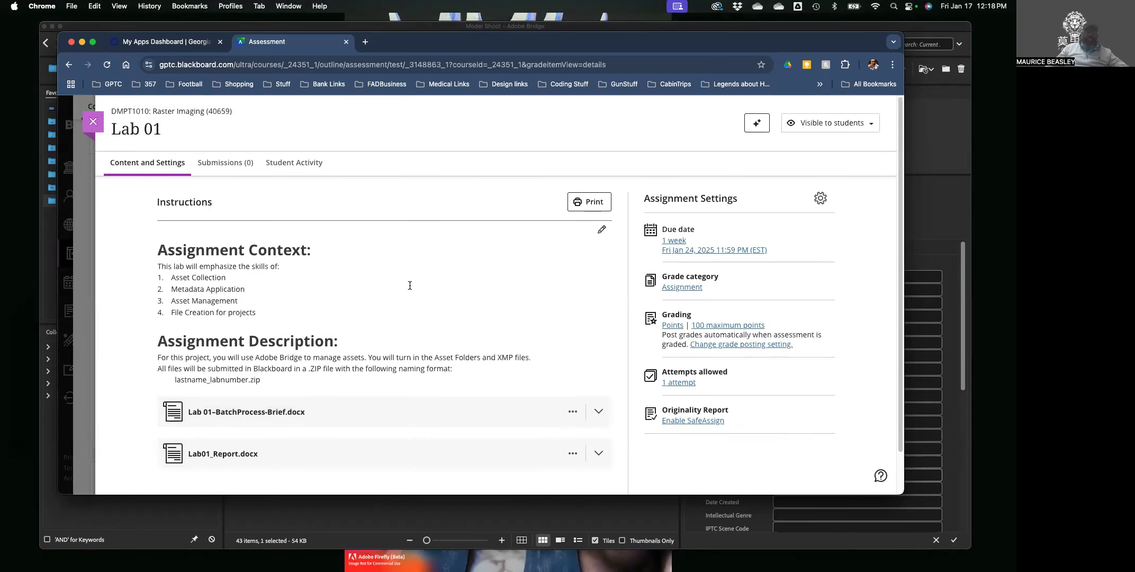
Open the 'Omega Prep Files <<< Download' link from the Lab 01 assignment page.
scroll(408, 283, down, 2)
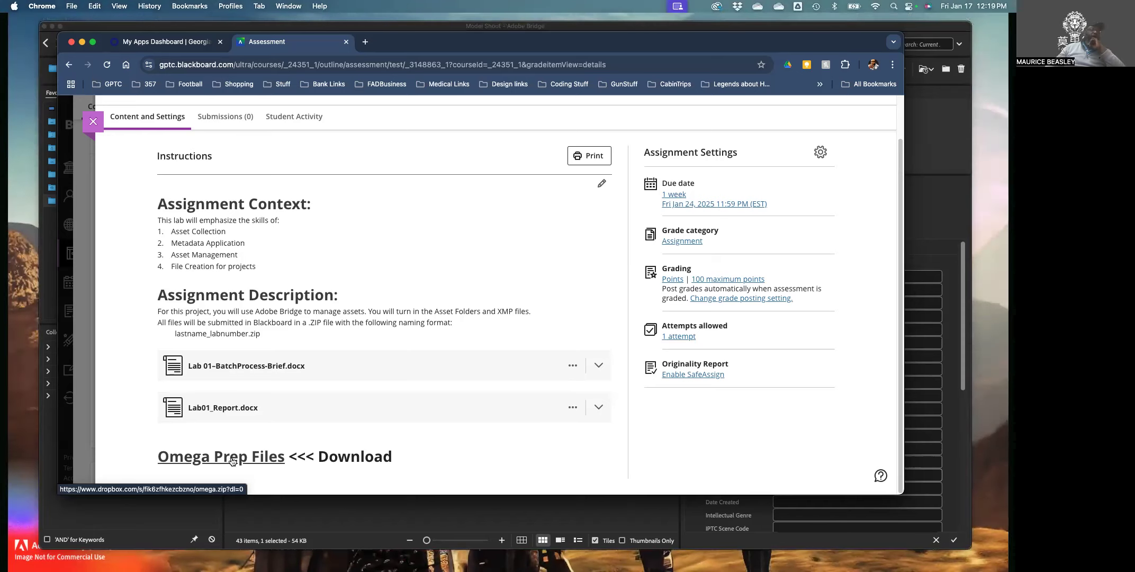
click(231, 457)
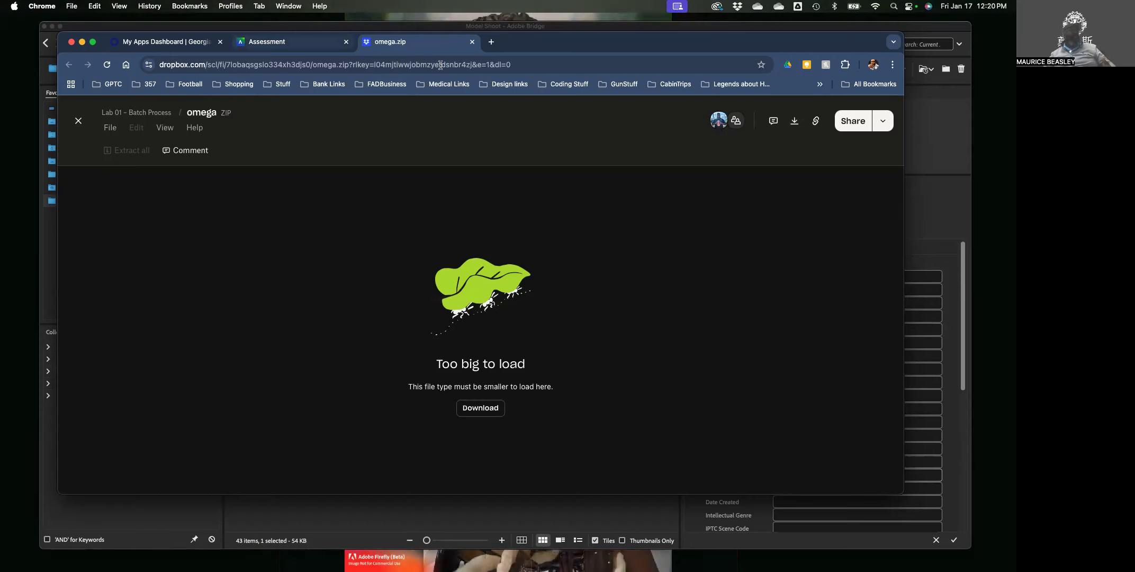
Close the omega.zip preview tab and bring the Lab 01 brief Word window into view.
key(ctrl+shift+Tab)
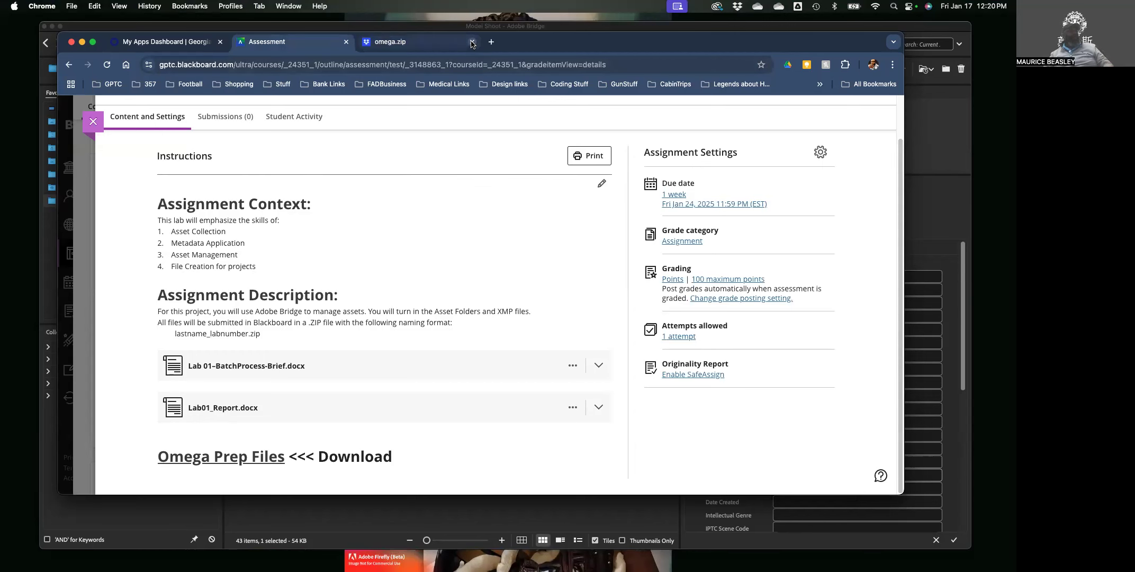
click(472, 42)
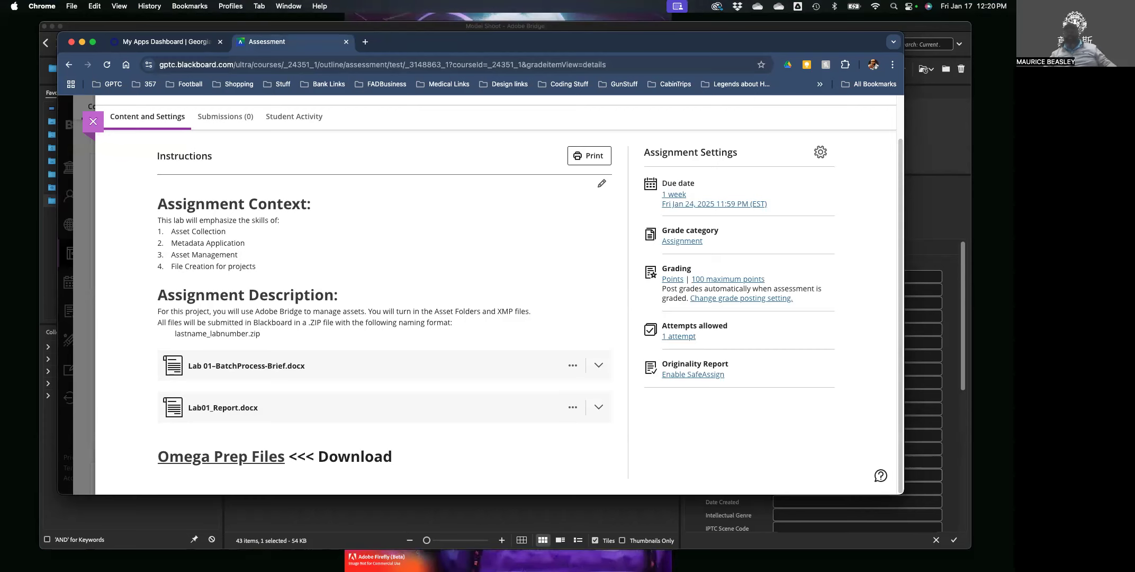
drag(904, 22, 416, 5)
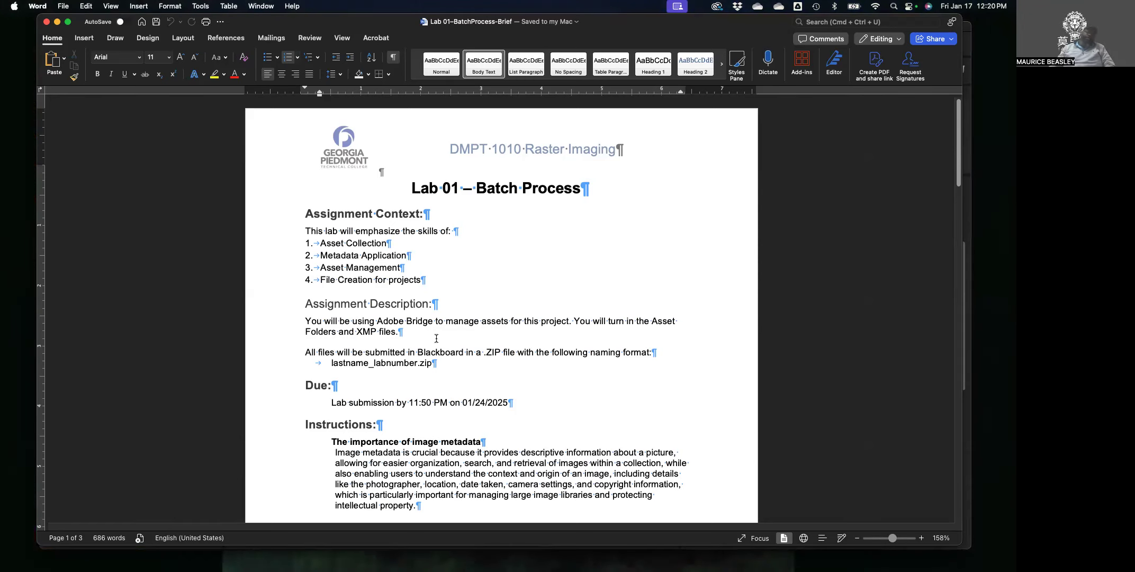
Read down the Lab 01 brief to the page 3 rubric scoring 20, 20, 20, 15, 15 and 10 points.
scroll(477, 331, down, 3)
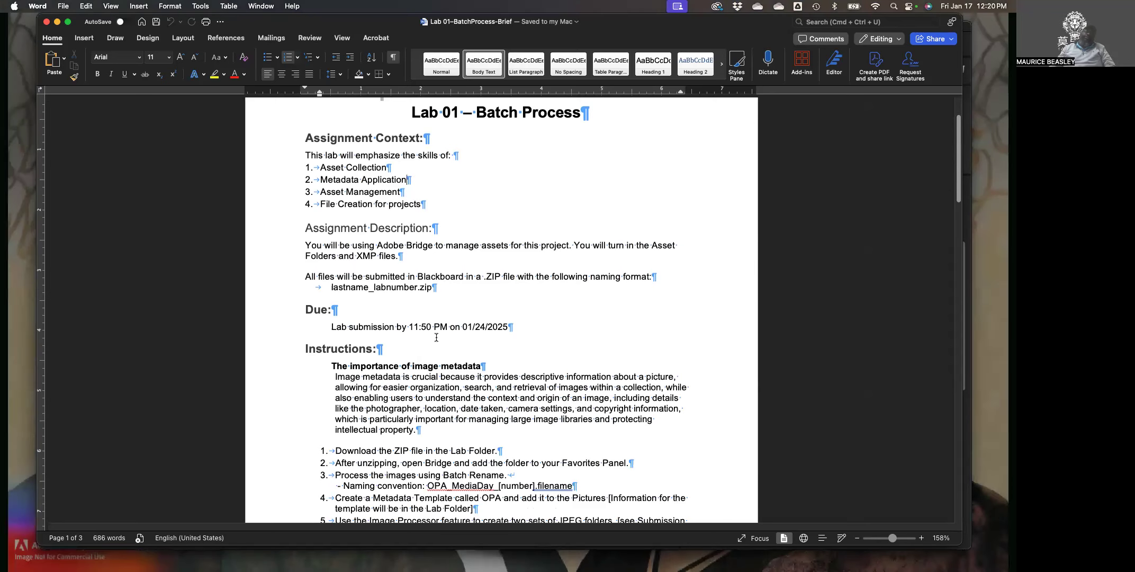
scroll(436, 337, down, 3)
scroll(439, 338, down, 8)
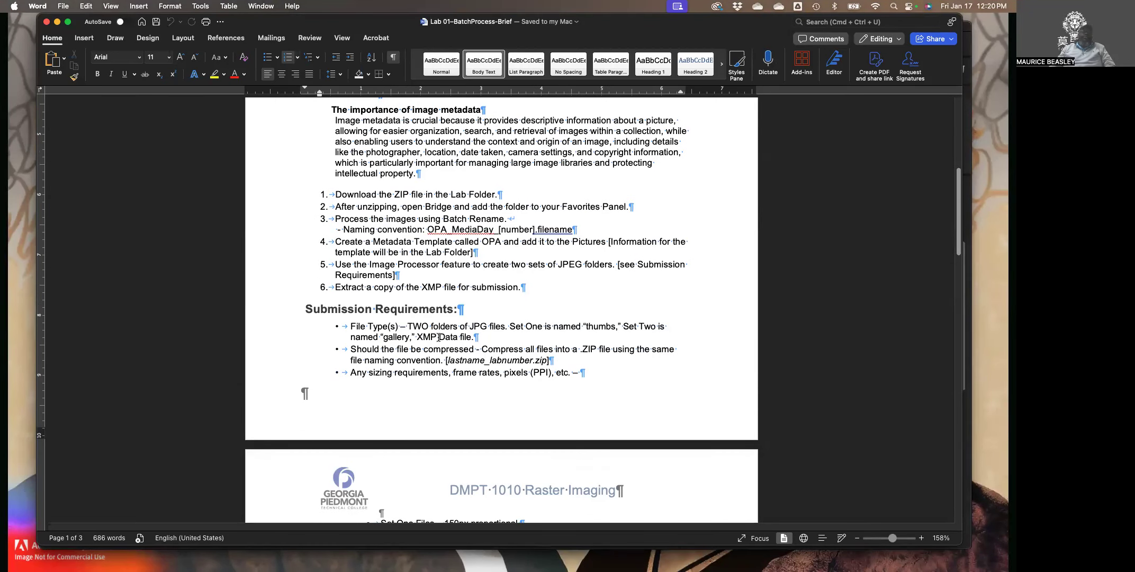
scroll(438, 337, down, 2)
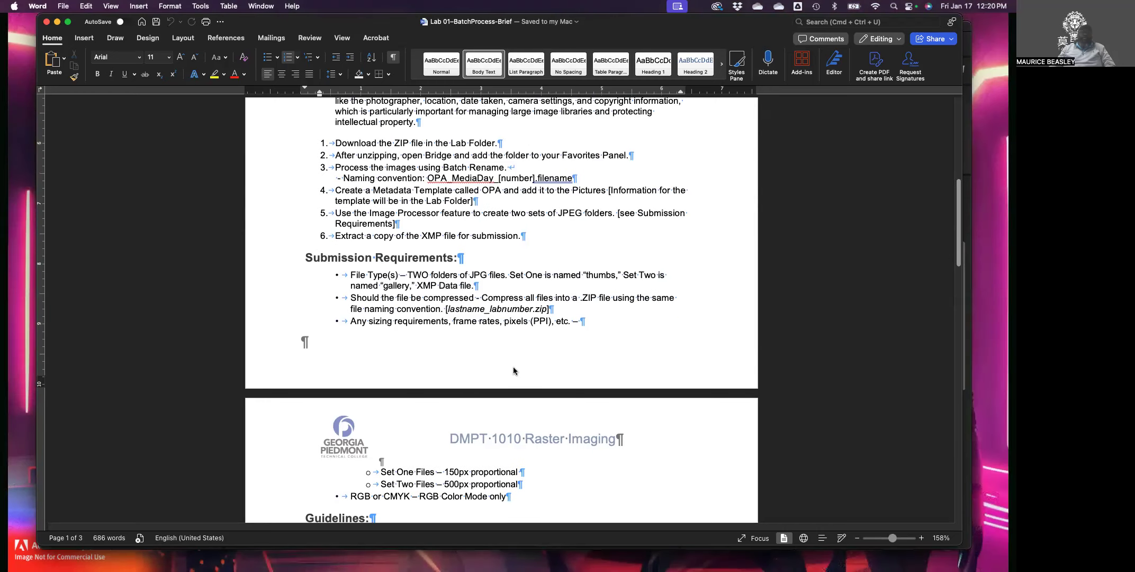
scroll(513, 371, down, 8)
scroll(407, 295, down, 15)
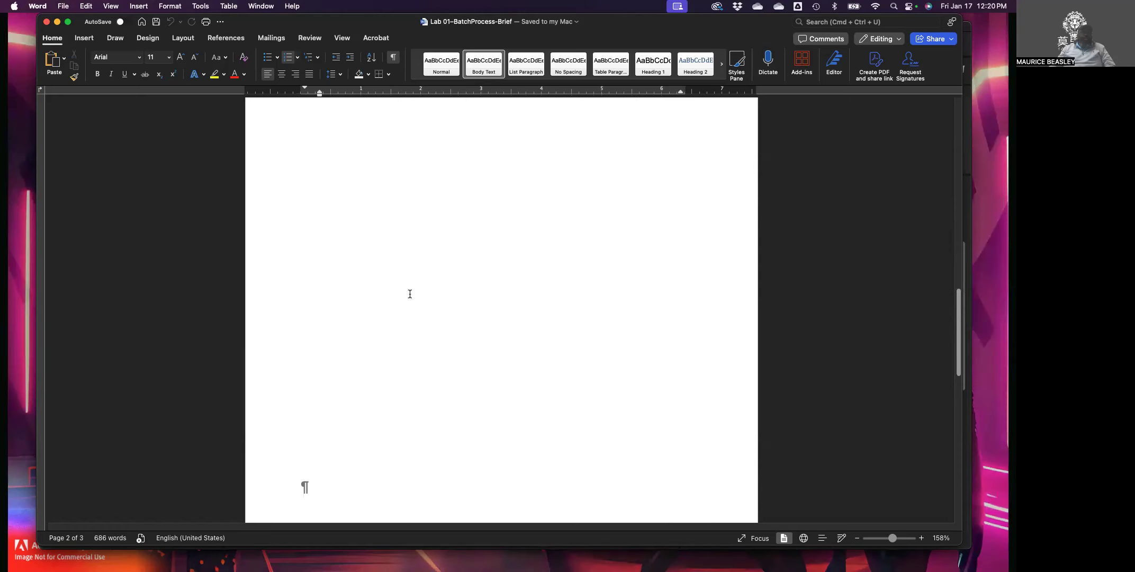
scroll(409, 294, down, 8)
scroll(409, 293, up, 20)
scroll(416, 290, up, 9)
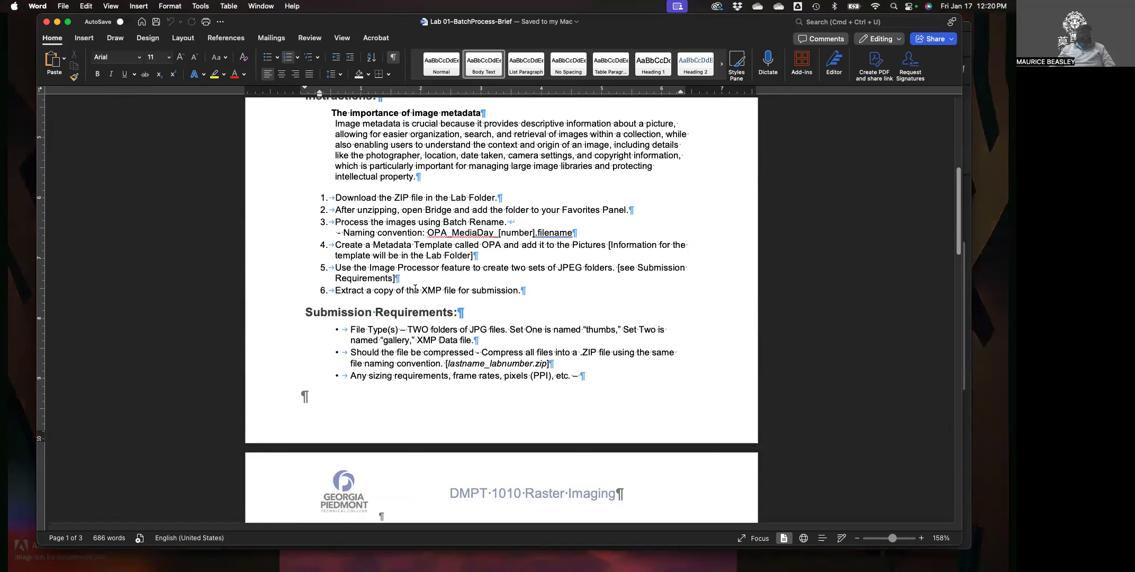
scroll(415, 288, up, 2)
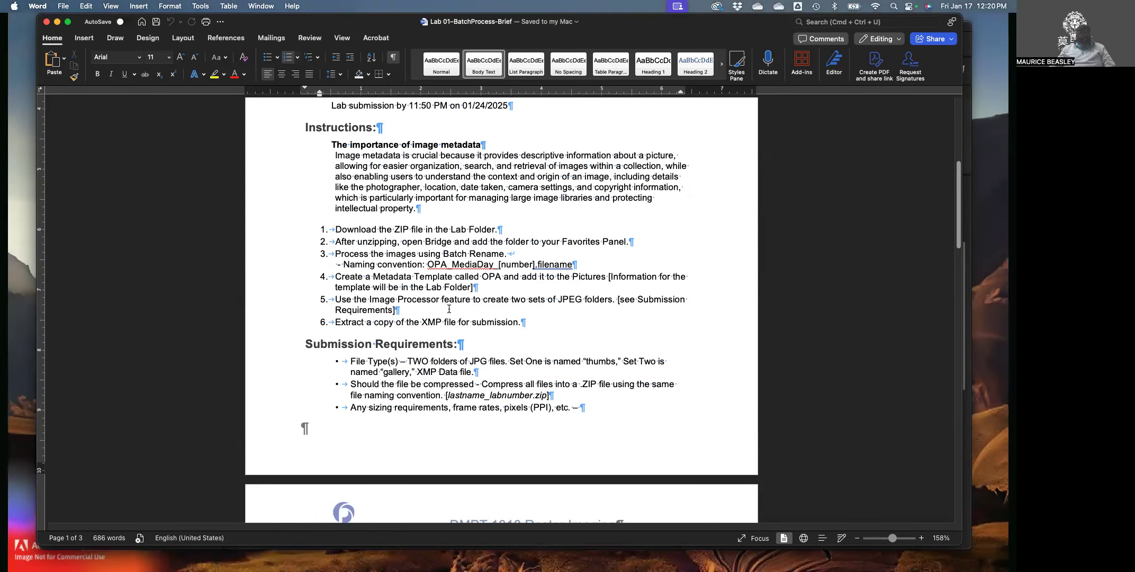
scroll(420, 314, down, 5)
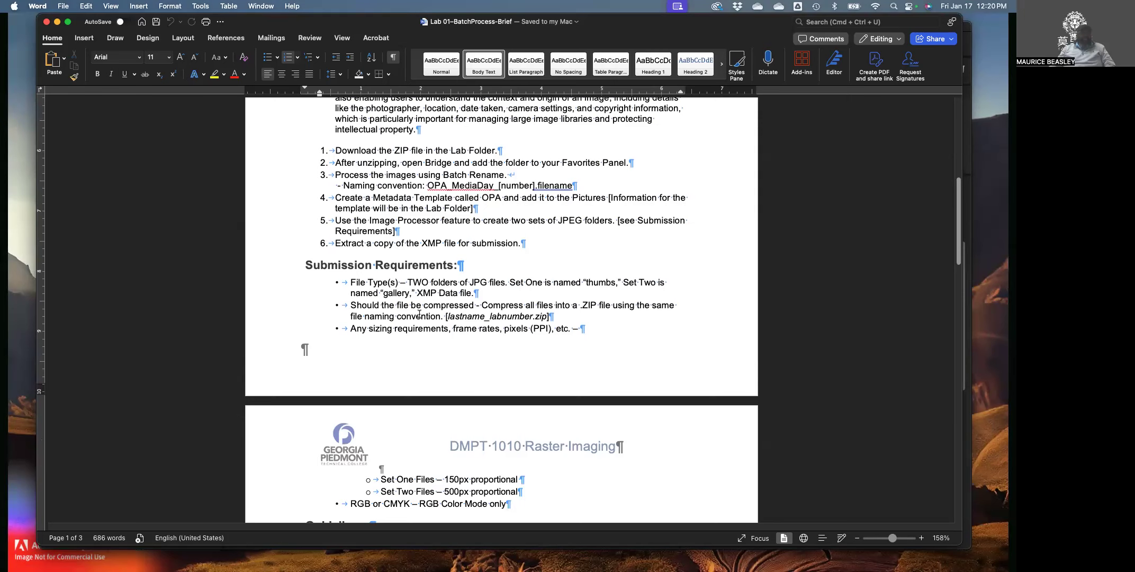
scroll(419, 314, down, 5)
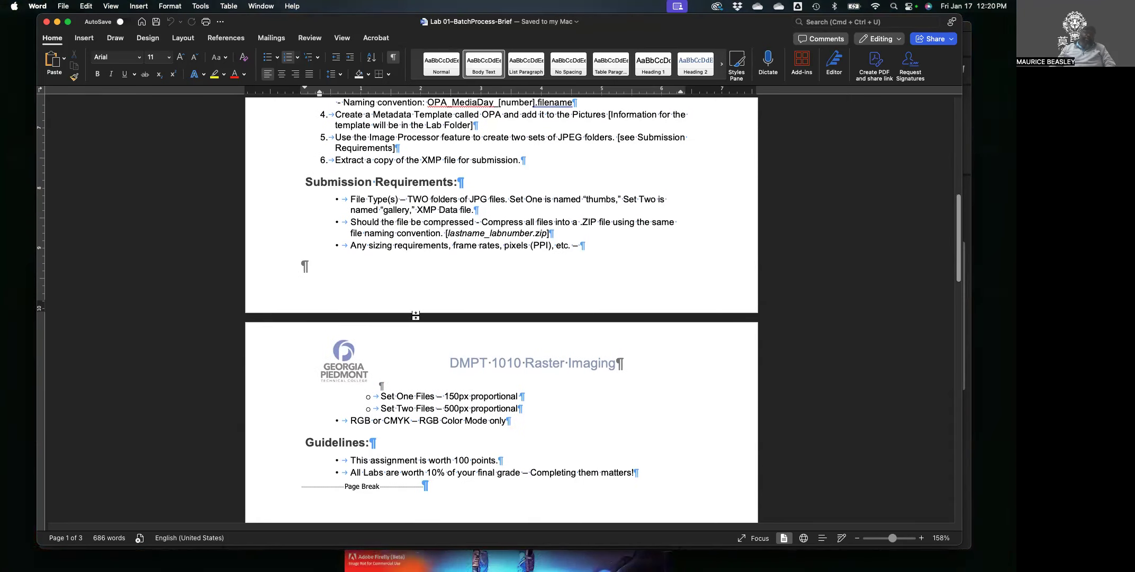
scroll(416, 316, down, 5)
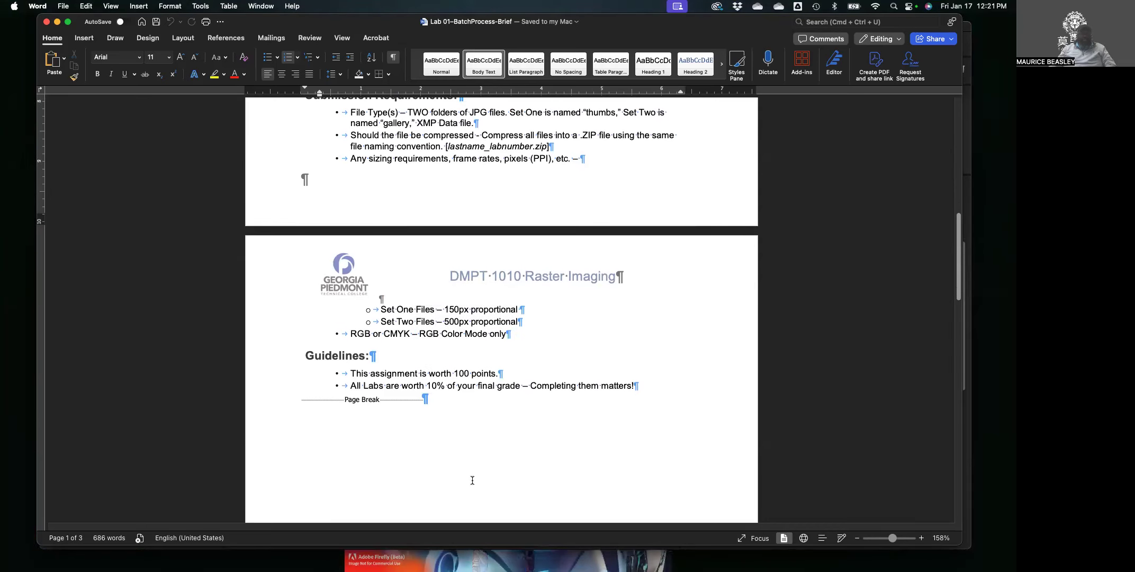
scroll(450, 434, down, 1)
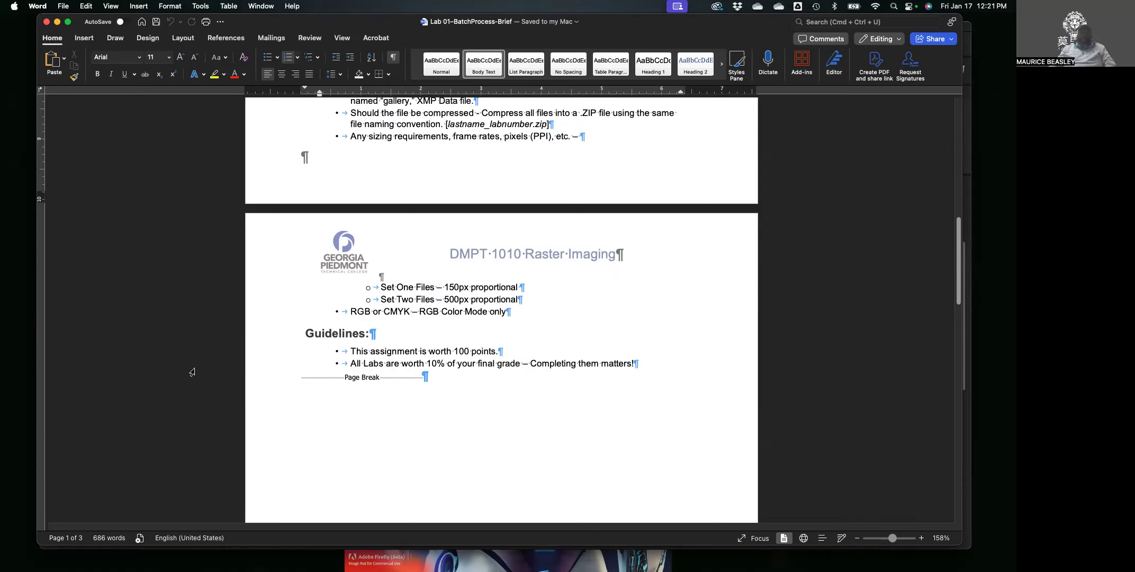
scroll(361, 358, down, 1)
scroll(389, 377, down, 20)
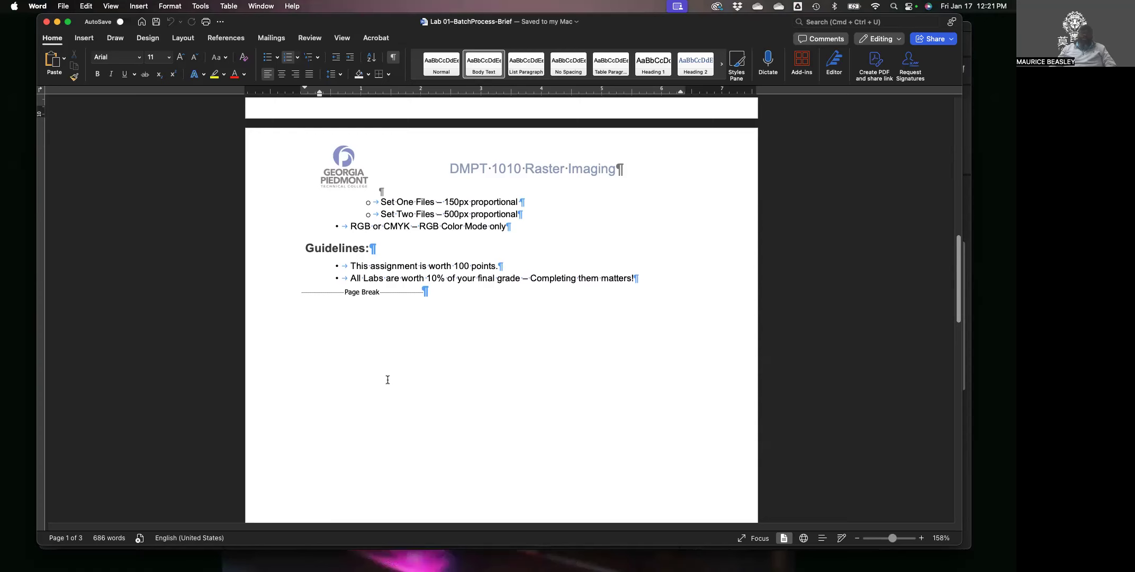
scroll(391, 381, down, 10)
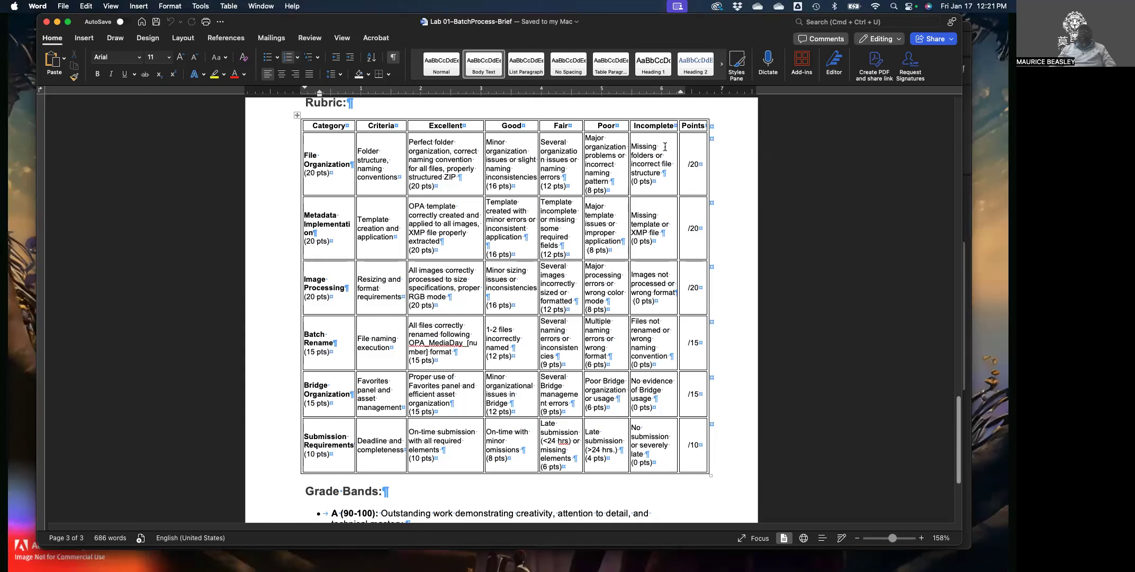
Scroll back up to the Assignment Description, Due, Instructions and Submission Requirements sections.
click(684, 167)
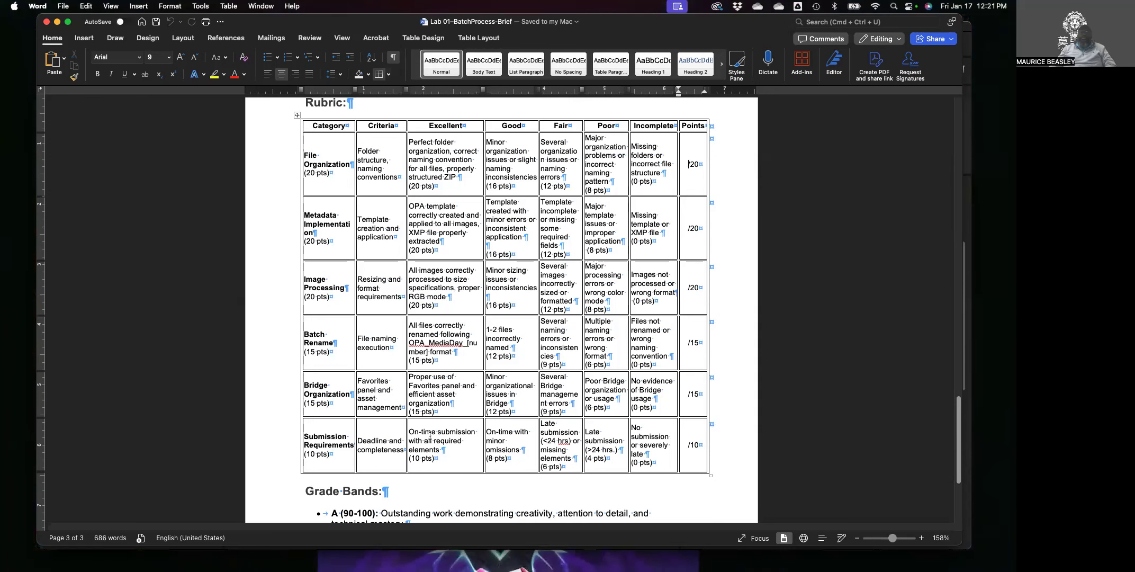
scroll(435, 408, up, 1)
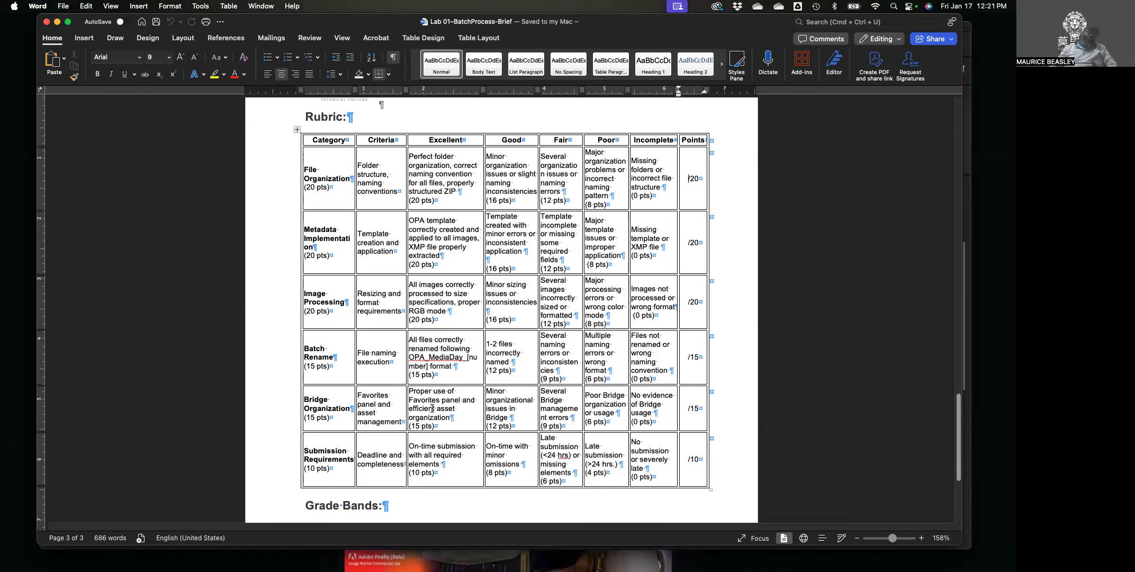
scroll(433, 408, down, 5)
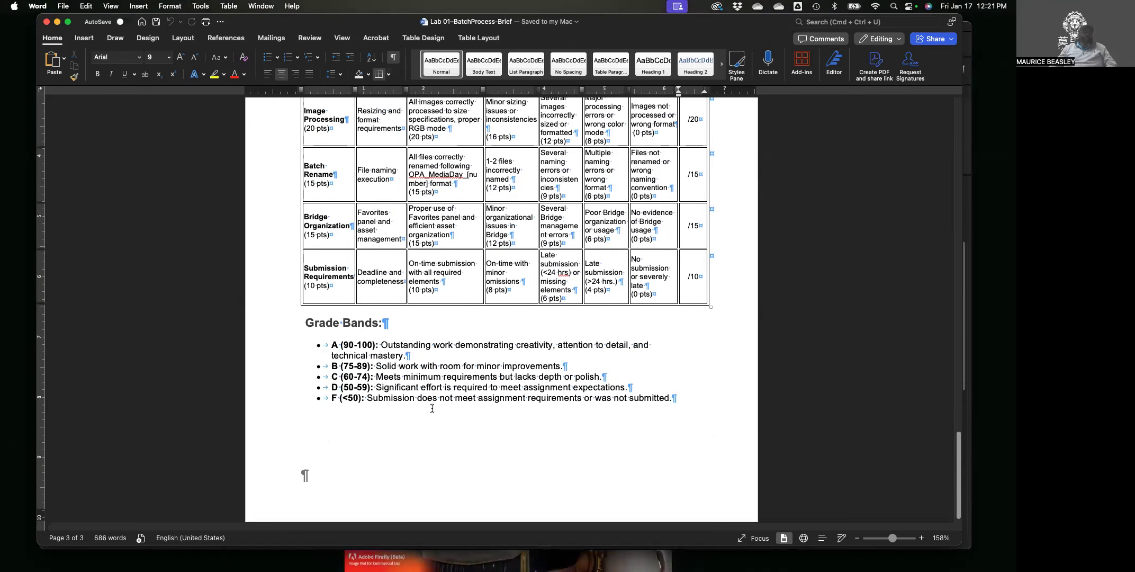
scroll(433, 409, up, 2)
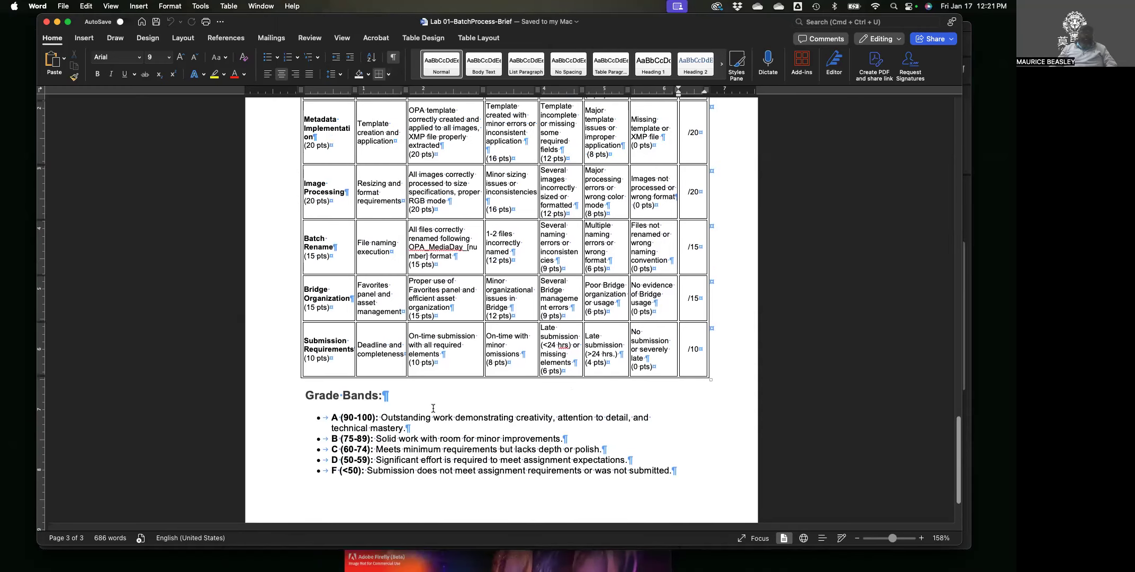
scroll(433, 408, up, 15)
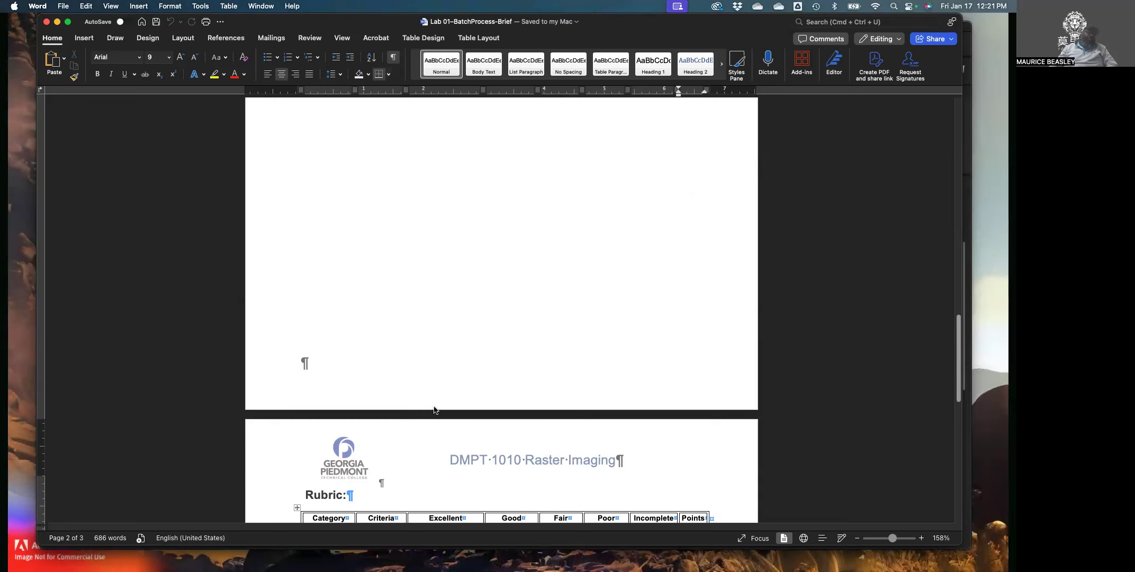
scroll(436, 408, up, 12)
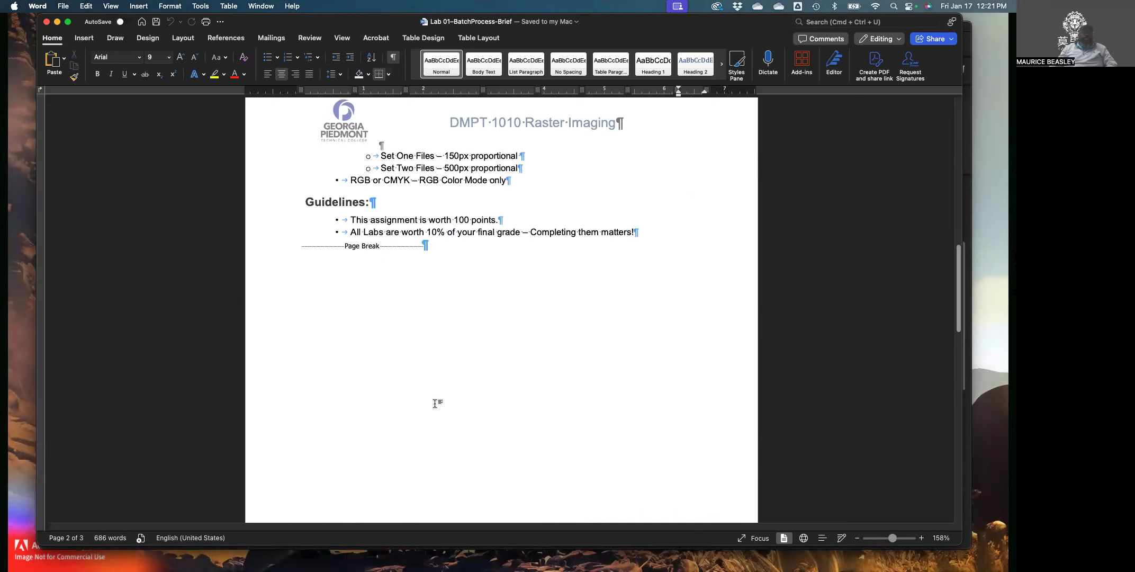
scroll(436, 404, up, 8)
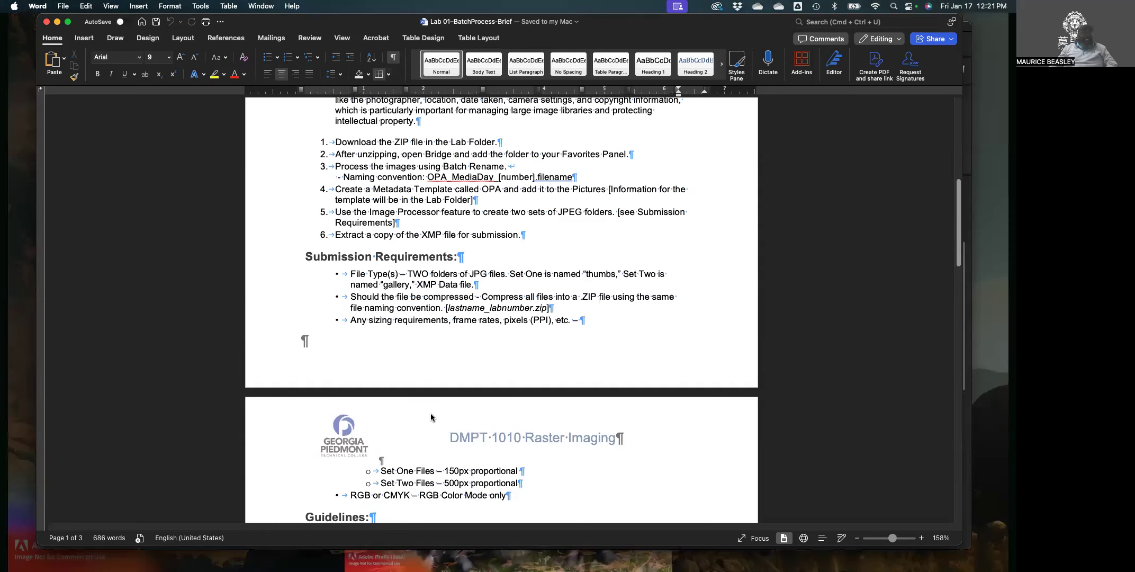
scroll(431, 417, up, 3)
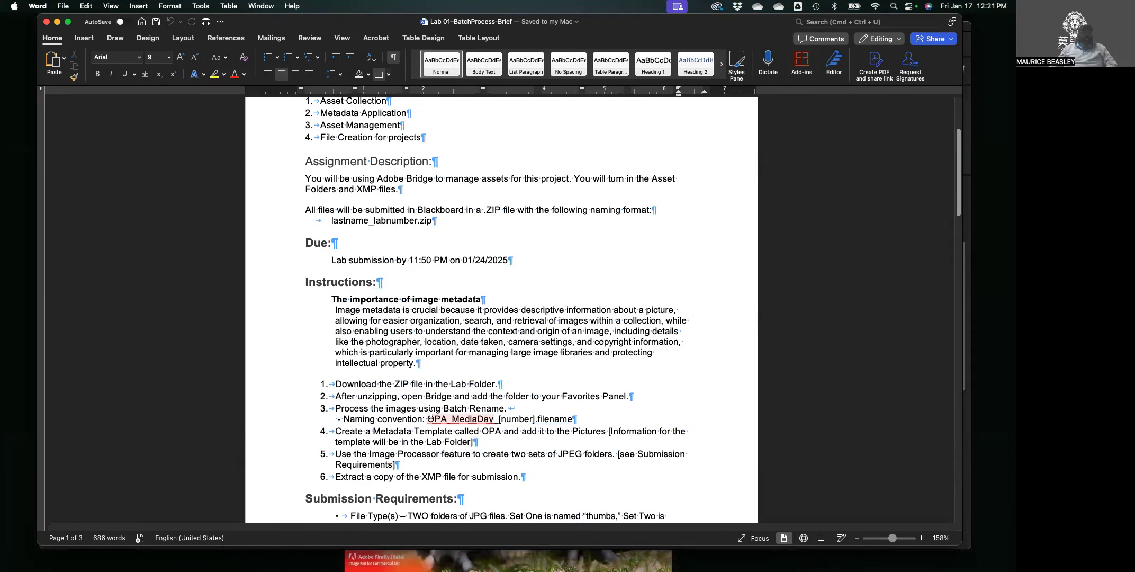
scroll(431, 415, up, 1)
Move the lab brief aside to reveal the Blackboard Lab 01 assignment page.
scroll(432, 357, down, 2)
scroll(418, 357, down, 2)
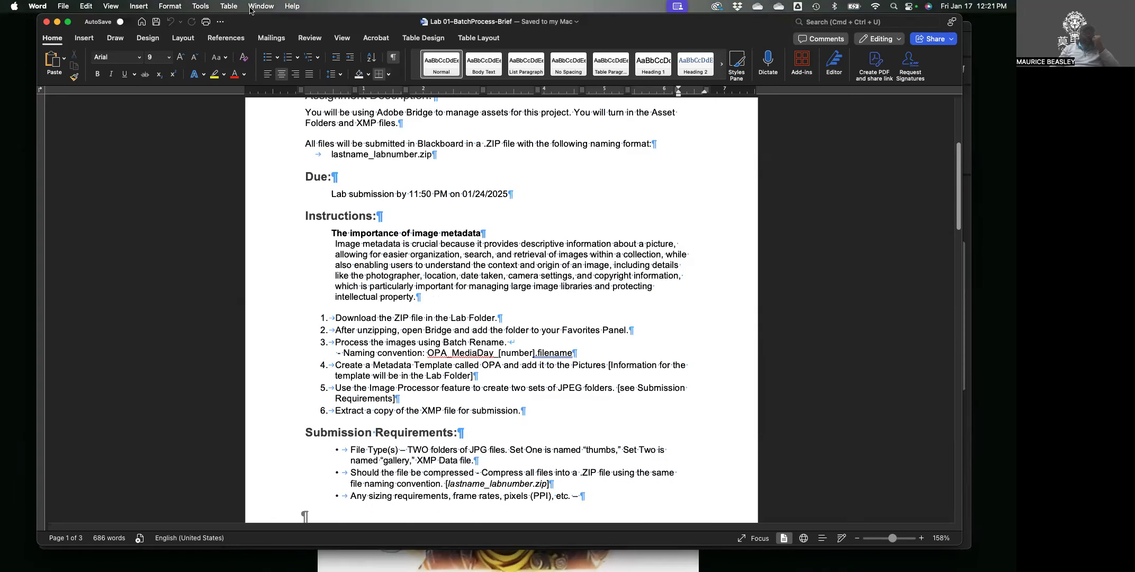
drag(262, 35, 1016, 121)
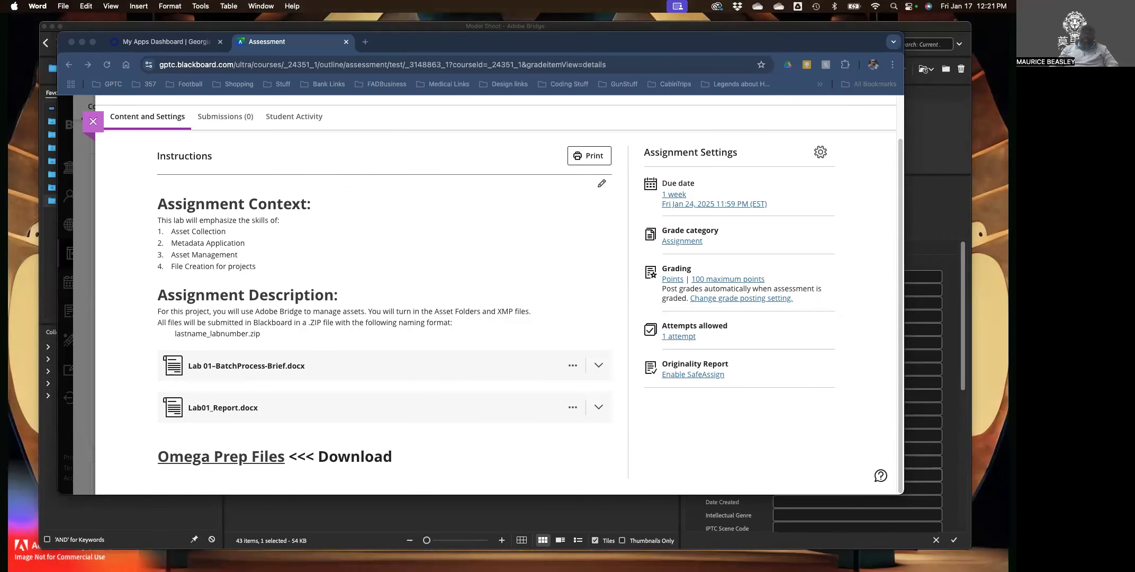
Bring Lab01_Report forward and scroll to its Asset Management and Batch Processing prompts.
drag(1016, 120, 381, 37)
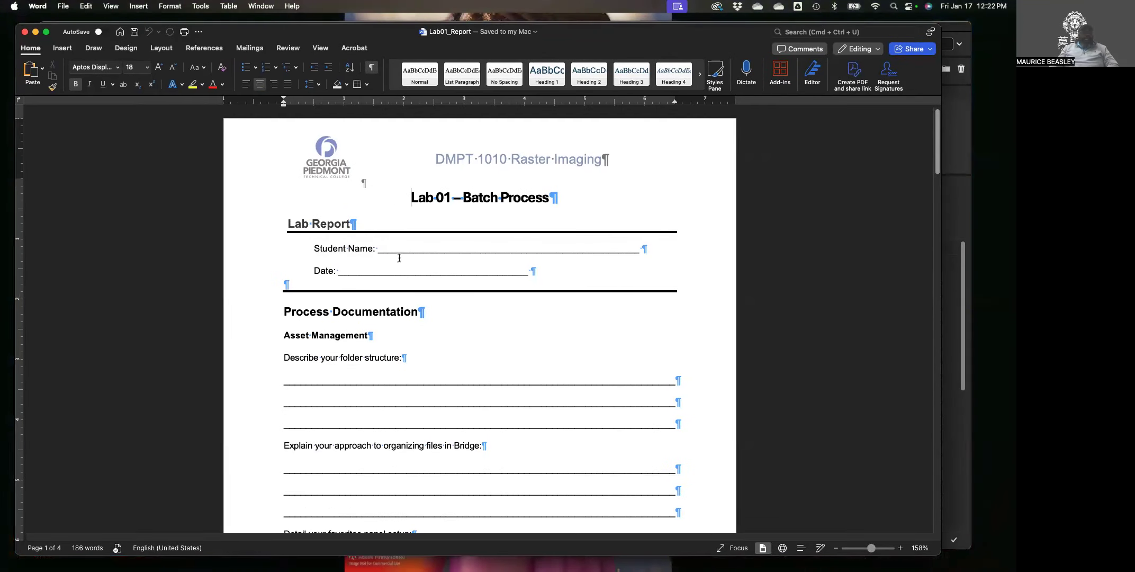
scroll(391, 261, down, 4)
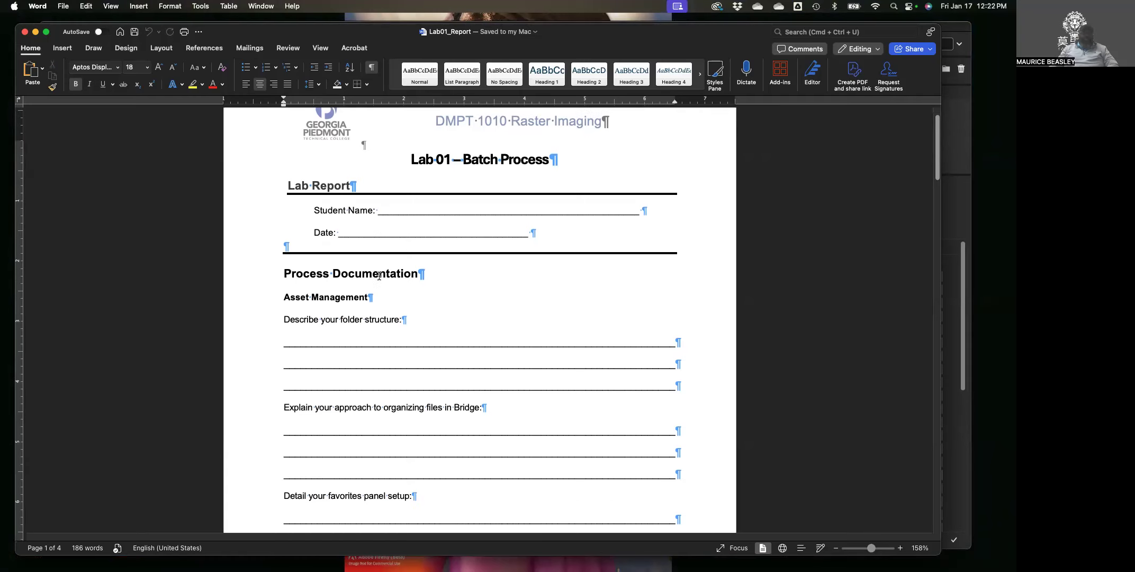
scroll(376, 267, down, 3)
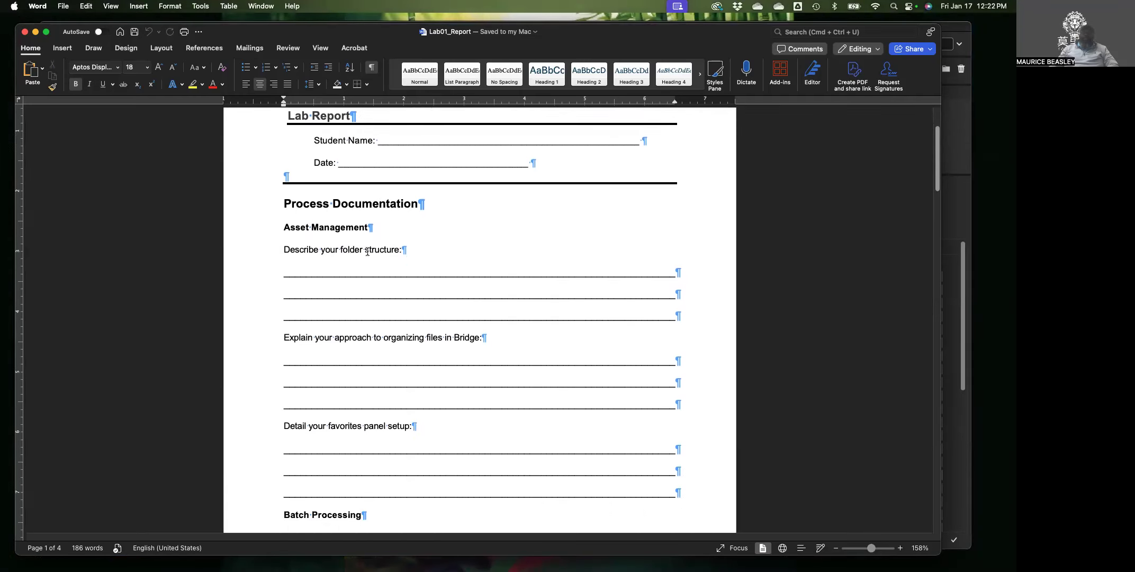
scroll(369, 255, down, 2)
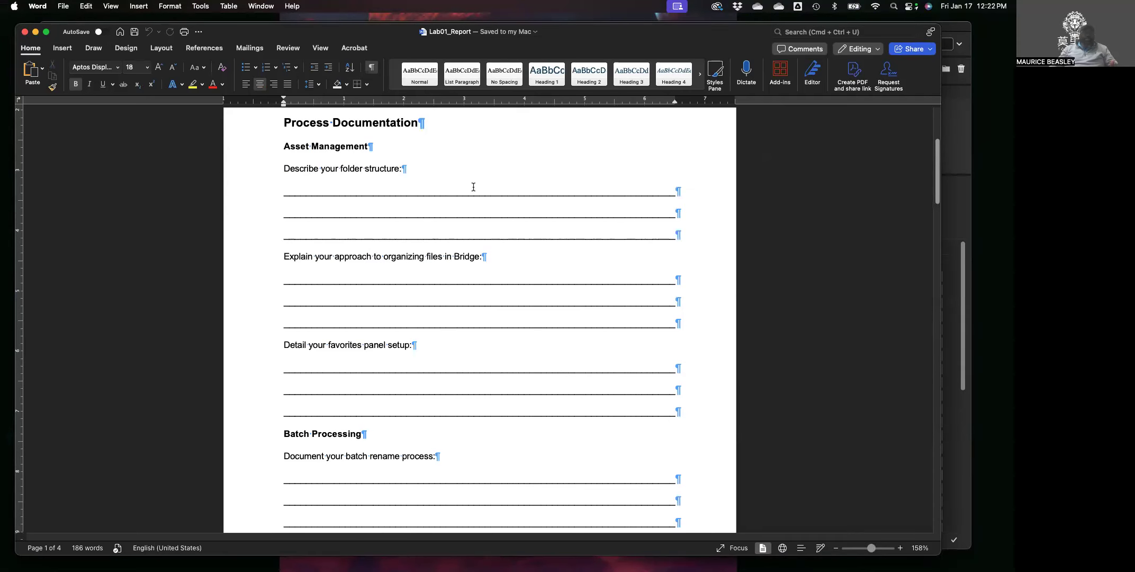
click(301, 191)
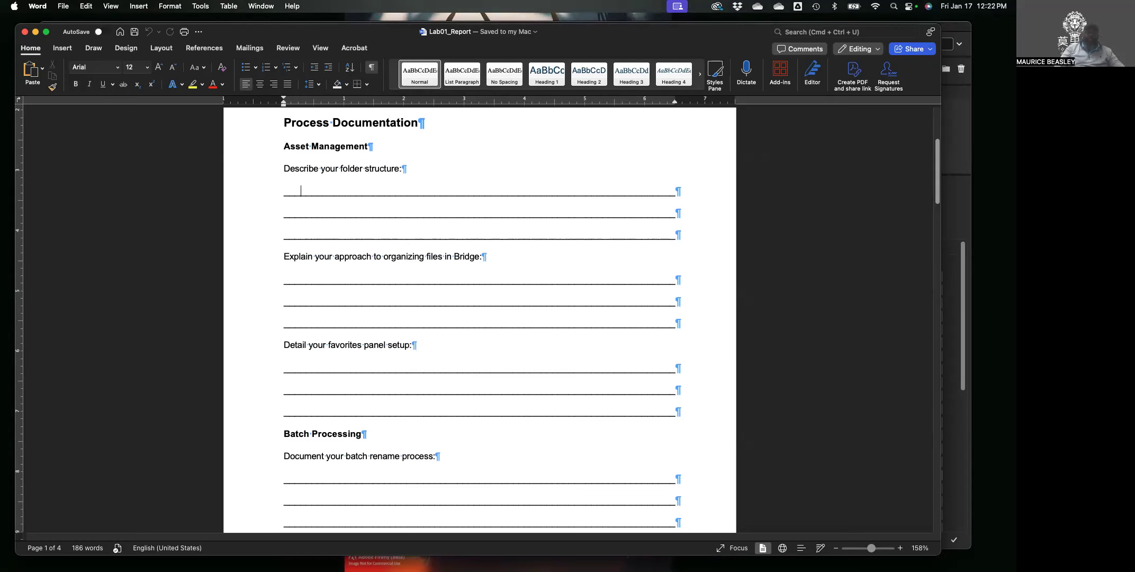
text(8toiu oiug loiuglkiglkjglklkiligliugl ig)
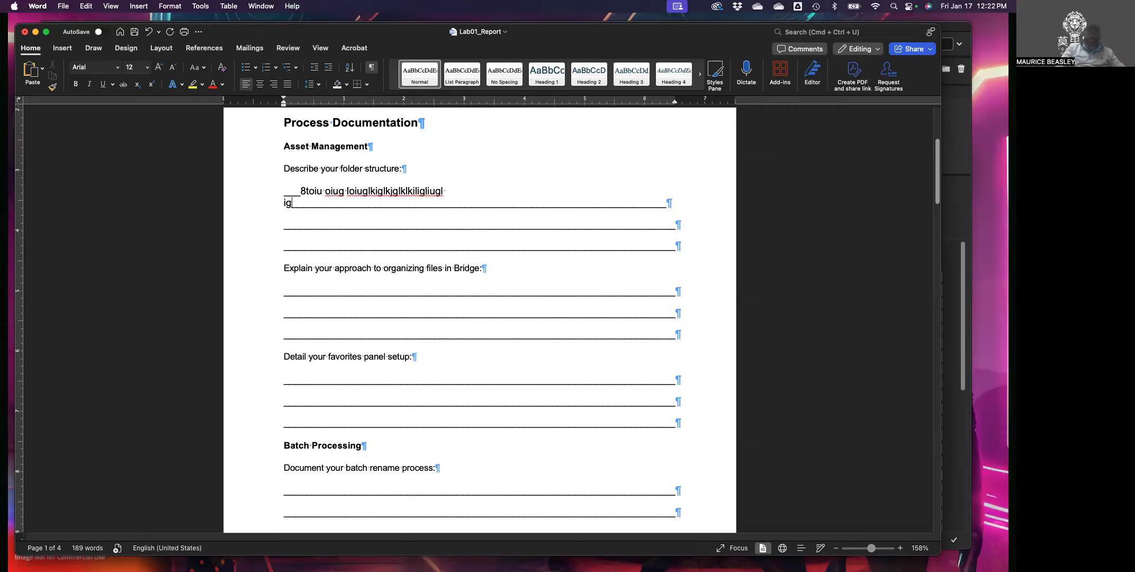
key(BackSpace)
key(BackSpace)
key(BackSpace)
key(BackSpace)
key(BackSpace)
key(BackSpace)
key(BackSpace)
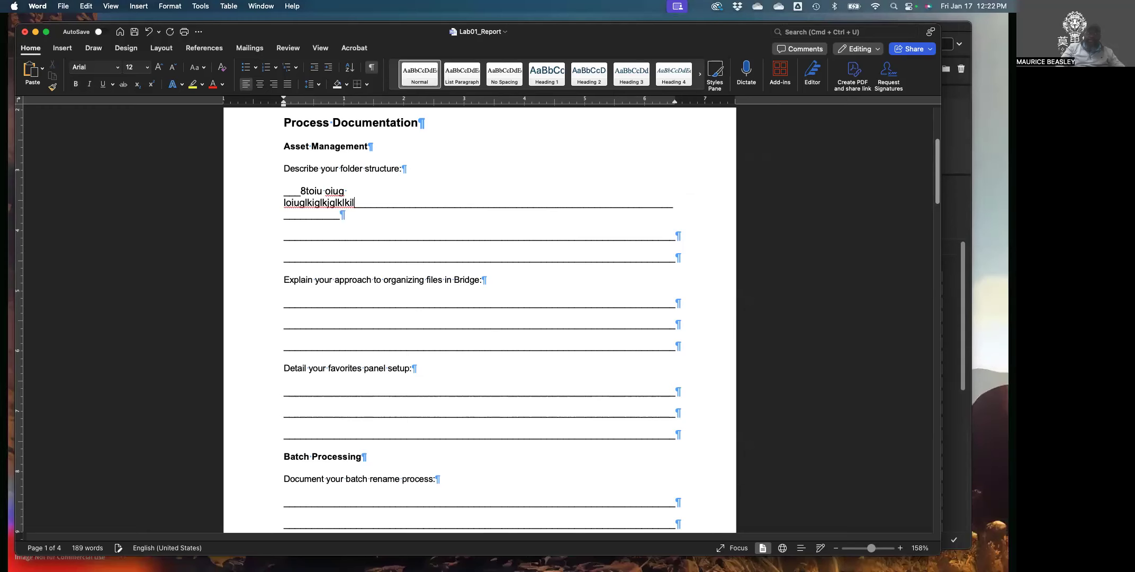
key(BackSpace)
key(BackSpace)
key(BackSpace)
key(BackSpace)
key(BackSpace)
key(BackSpace)
key(BackSpace)
key(BackSpace)
key(BackSpace)
key(BackSpace)
key(BackSpace)
key(BackSpace)
key(BackSpace)
key(BackSpace)
key(BackSpace)
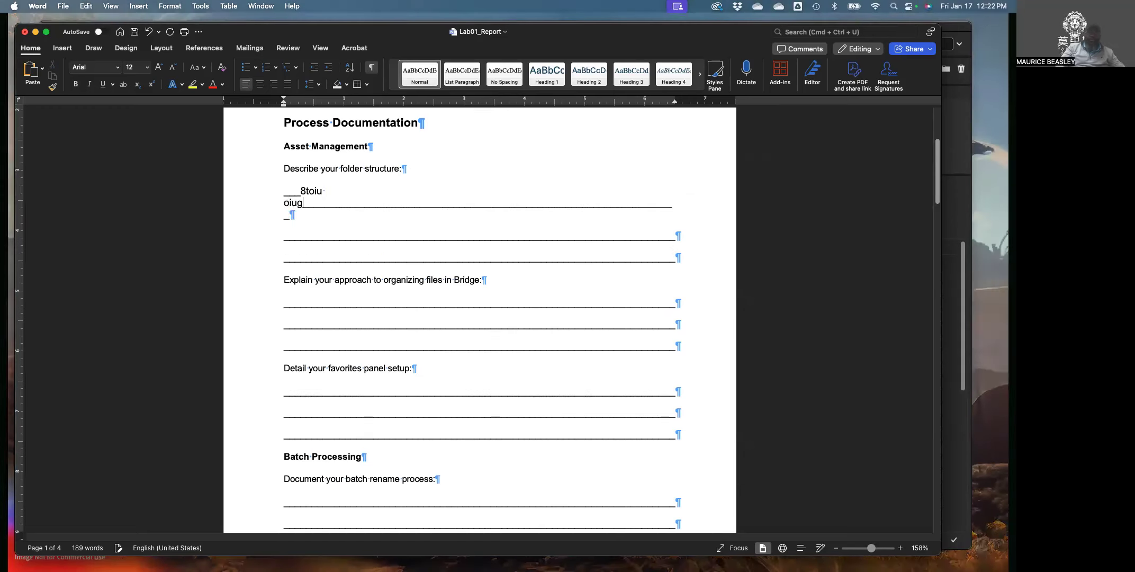
key(BackSpace)
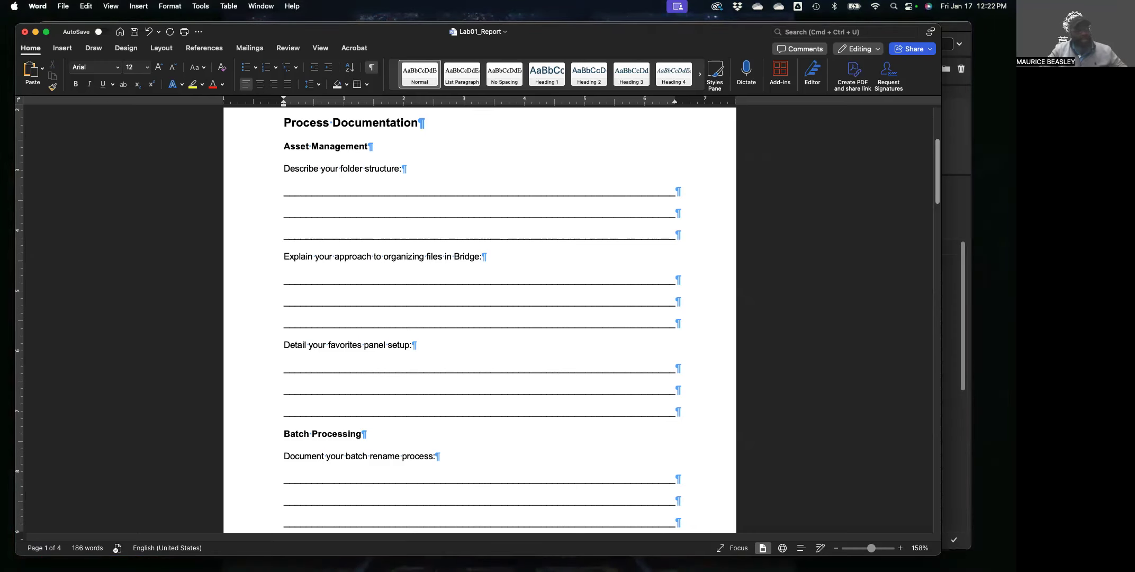
text(b;kj;lj)
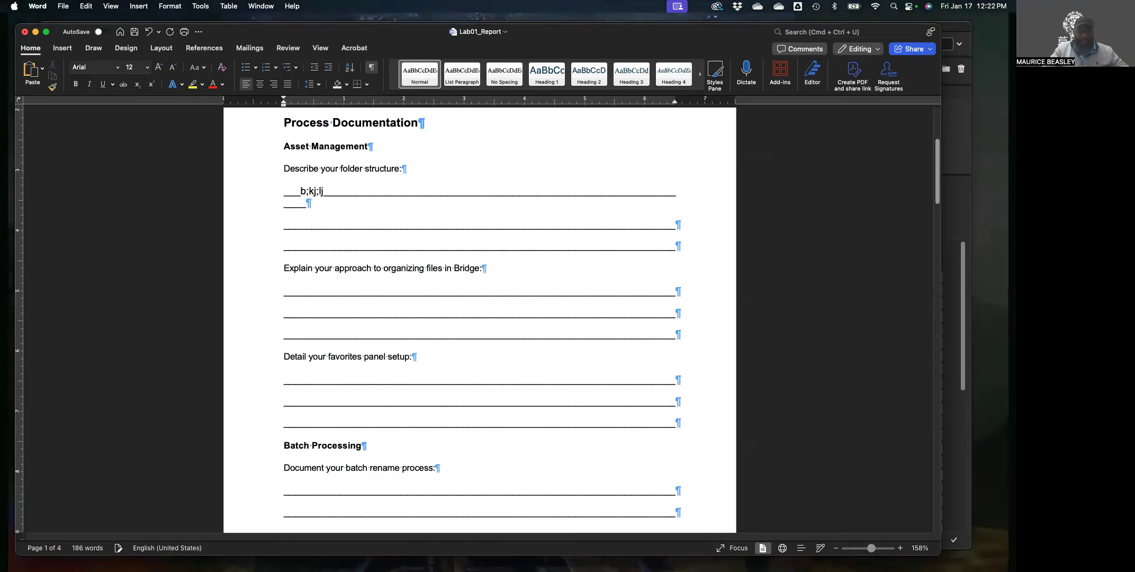
text(vkm;lm;l)
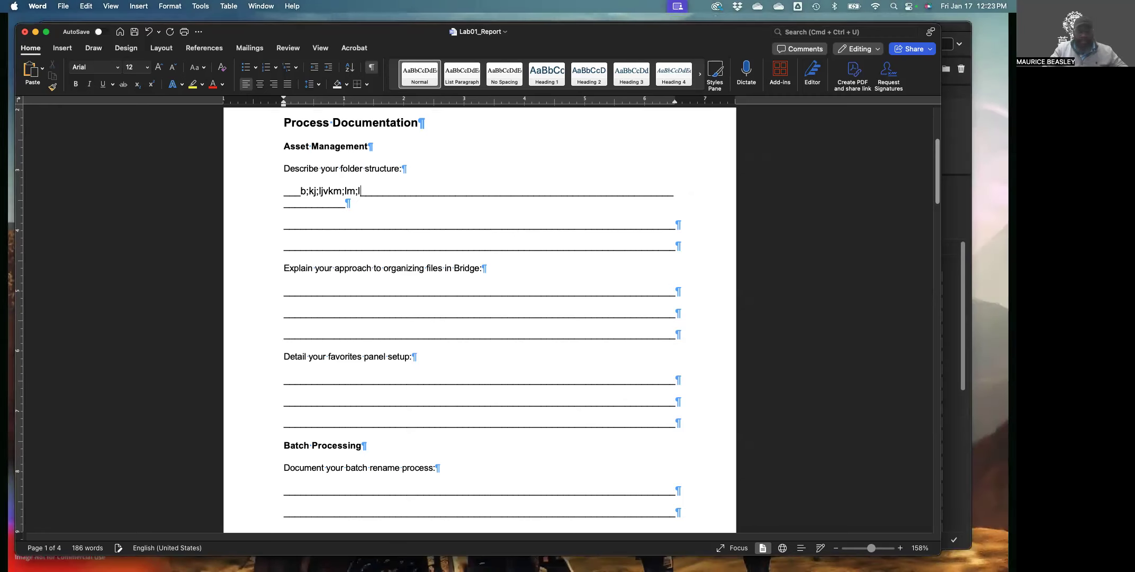
key(BackSpace)
key(BackSpace)
key(BackSpace)
key(BackSpace)
key(BackSpace)
key(BackSpace)
key(BackSpace)
key(BackSpace)
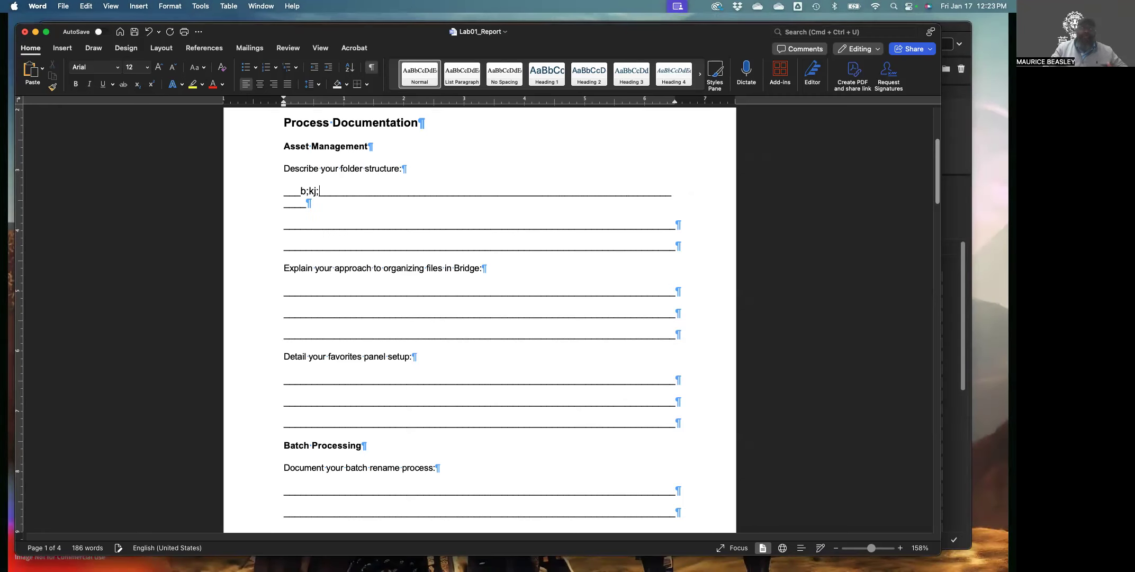
key(BackSpace)
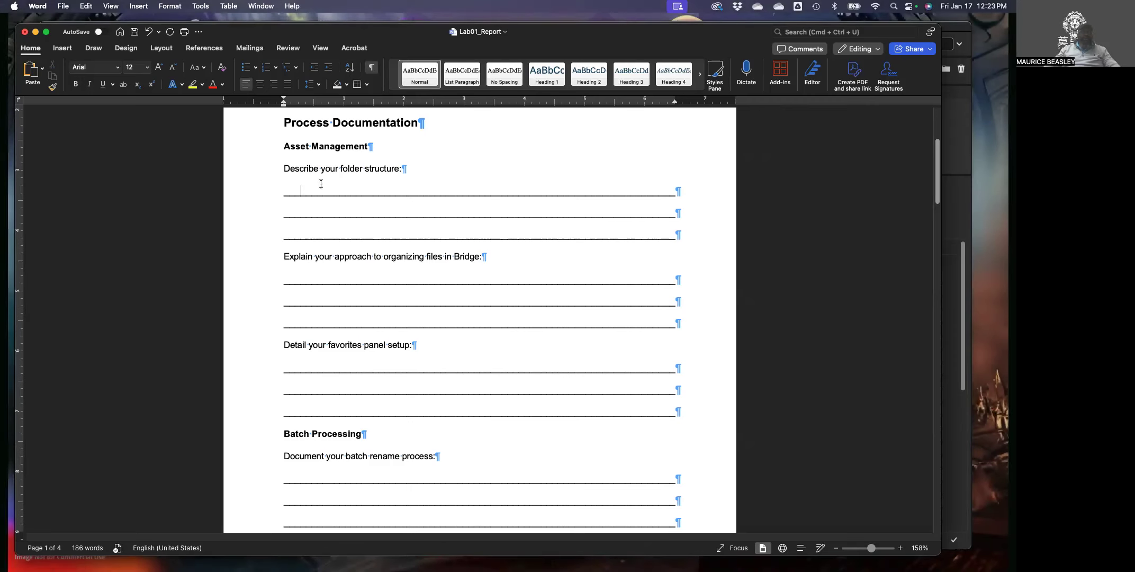
drag(331, 192, 677, 195)
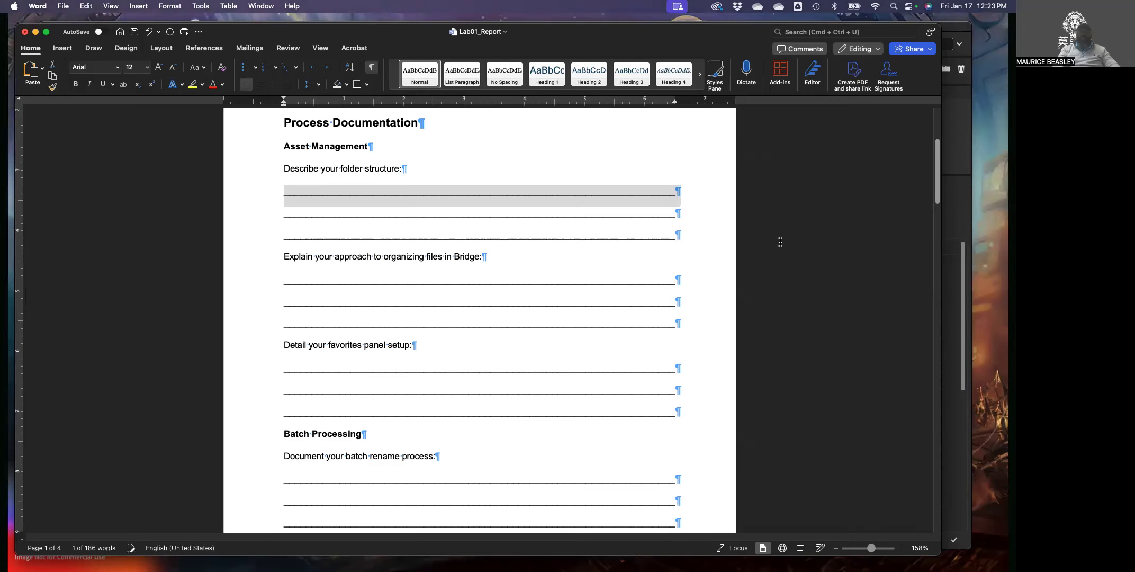
text(dljfnvslkdfn;lskdfnlkn)
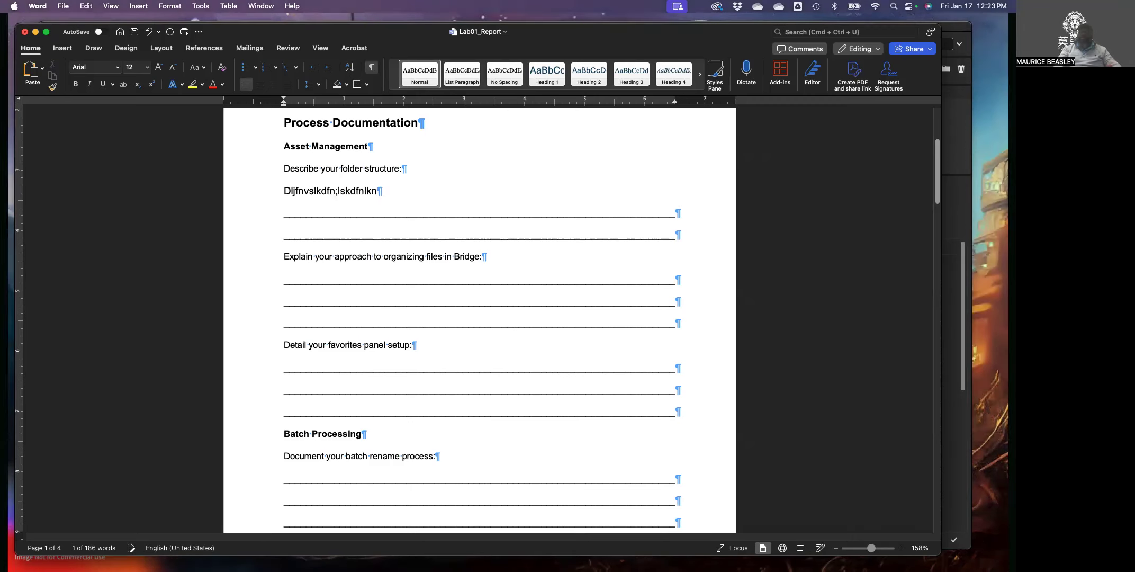
key(BackSpace)
key(BackSpace)
key(BackSpace)
key(BackSpace)
key(BackSpace)
key(BackSpace)
key(BackSpace)
key(BackSpace)
key(BackSpace)
key(BackSpace)
key(BackSpace)
key(BackSpace)
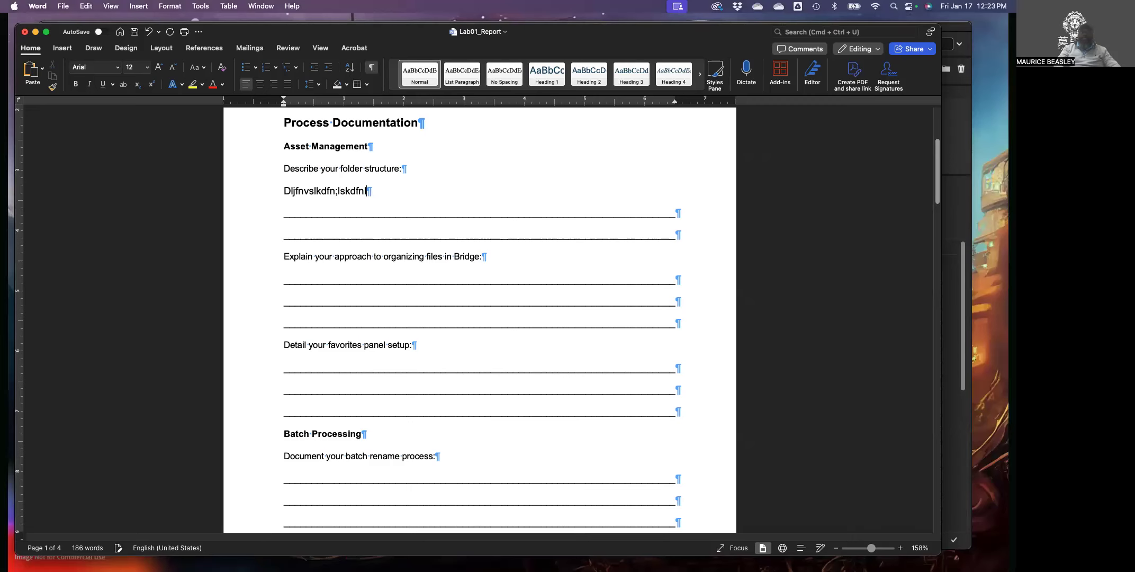
key(BackSpace)
key(BackSpace)
key(BackSpace)
key(BackSpace)
key(BackSpace)
key(BackSpace)
key(BackSpace)
key(BackSpace)
key(BackSpace)
key(BackSpace)
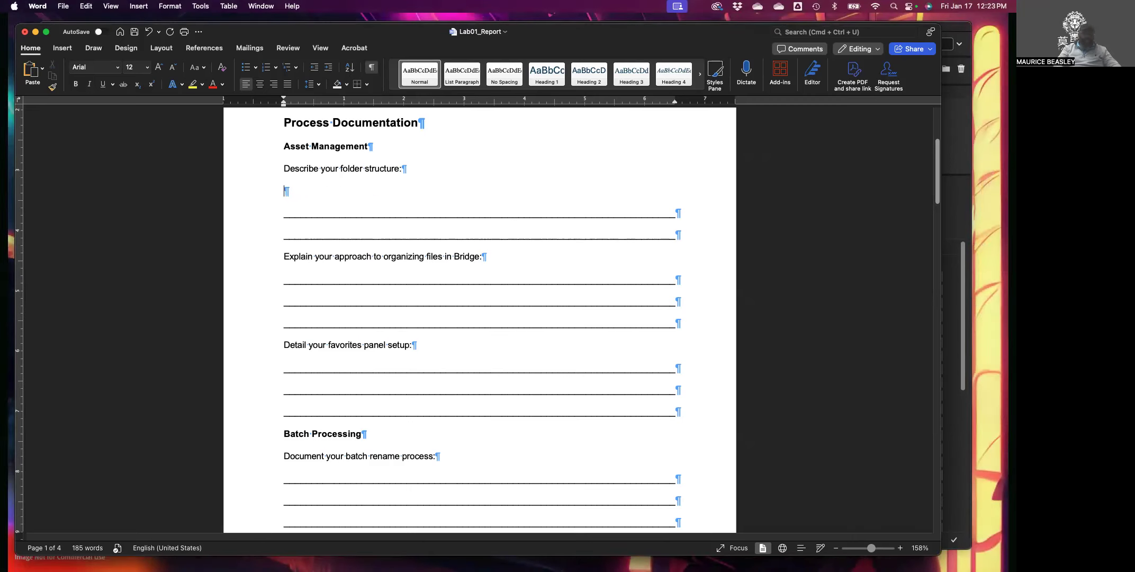
text(Dl)
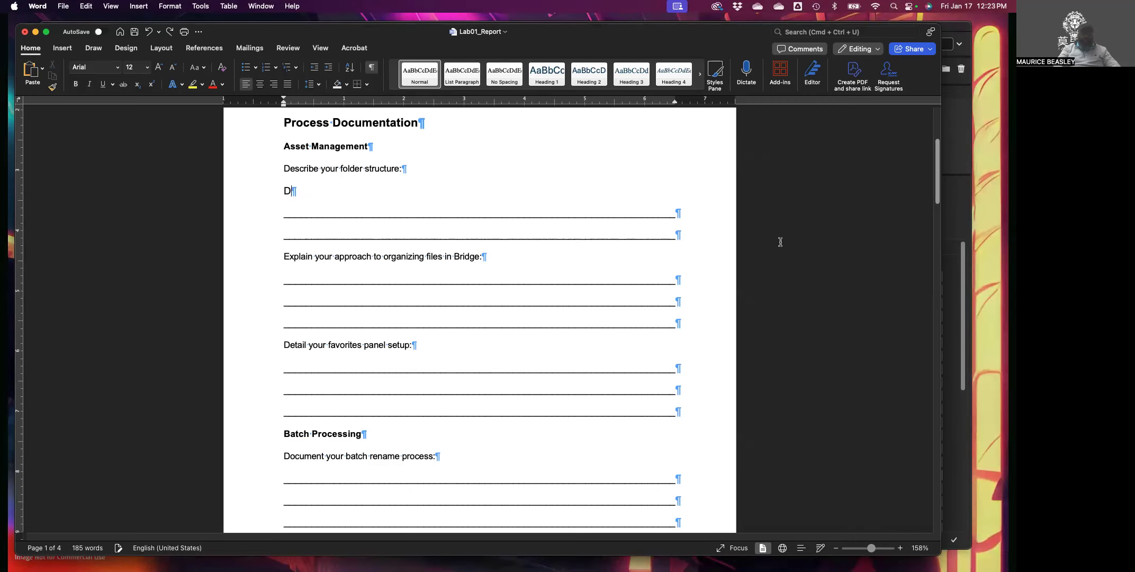
text(jfn)
key(super+z)
key(super+z)
key(super+z)
key(super+z)
key(super+z)
key(super+z)
key(super+z)
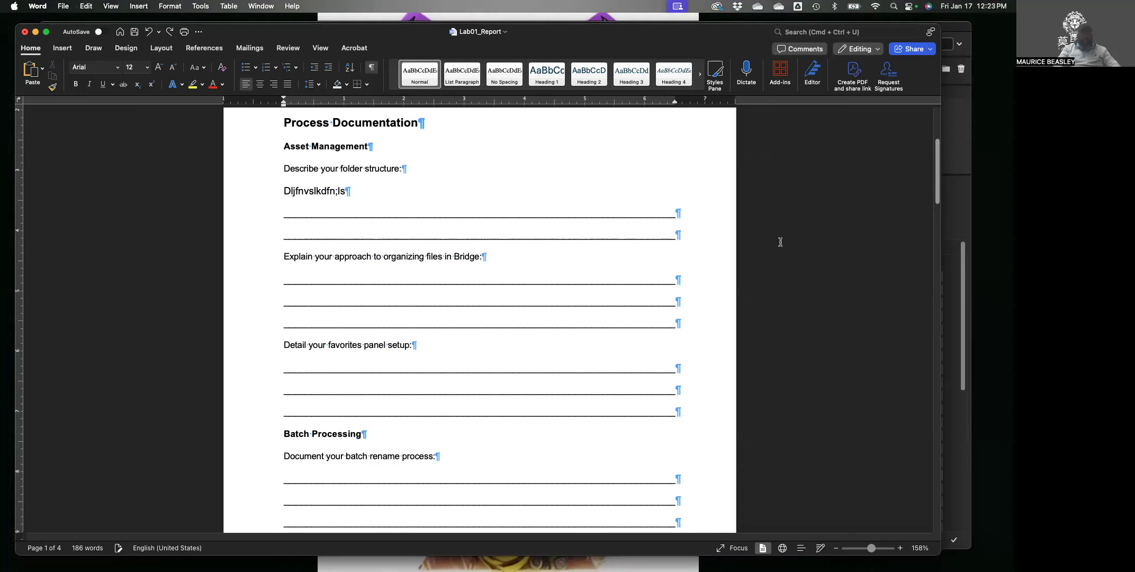
text(kj;)
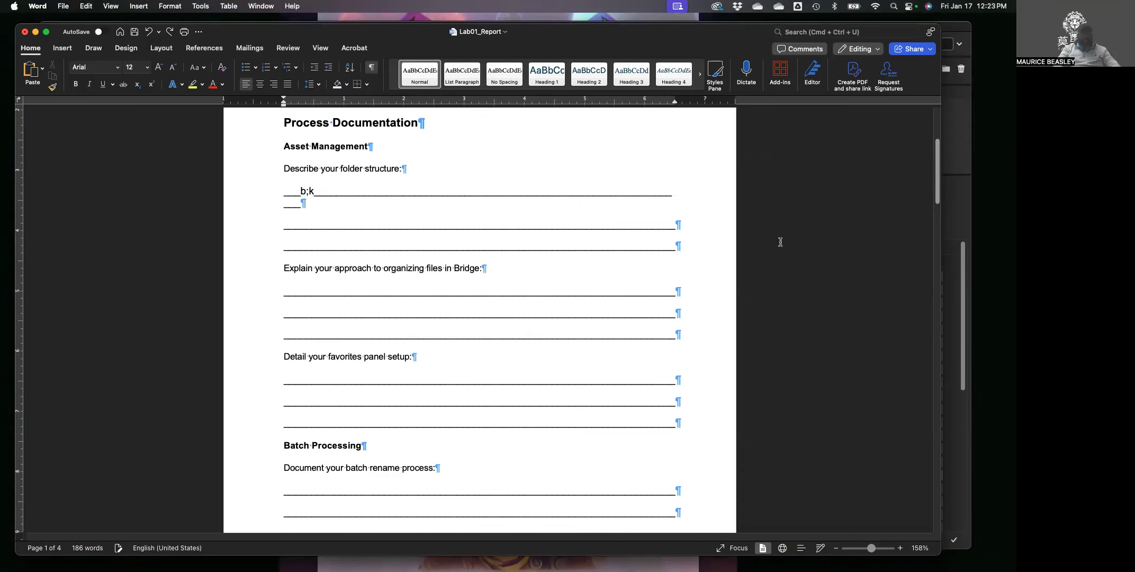
key(super+z)
key(super+z)
key(super+z)
key(super+z)
key(super+z)
key(super+z)
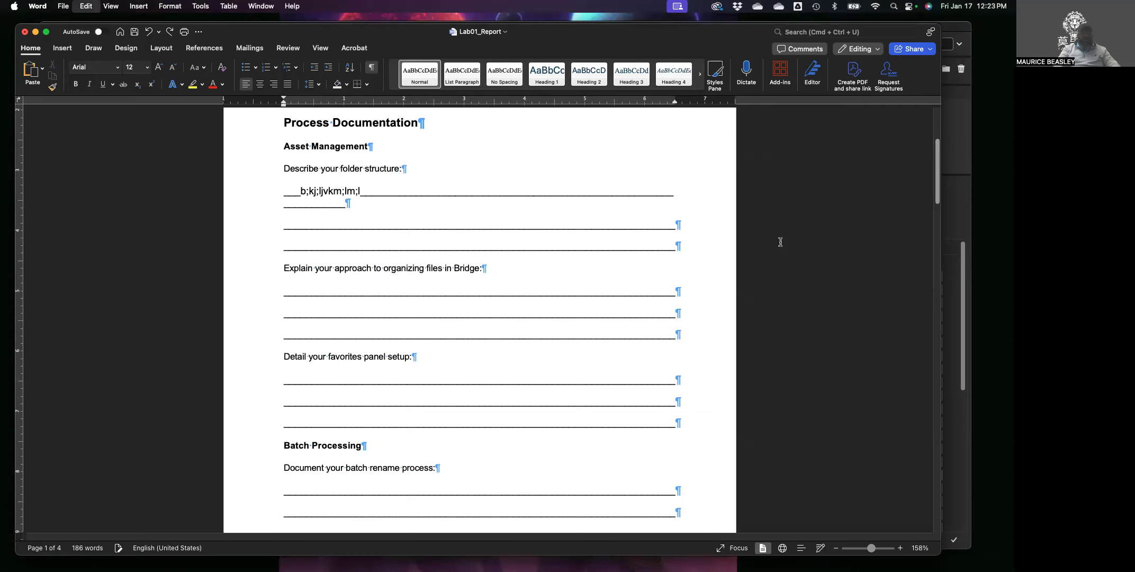
text(g loiuglkiglkjglklkiligli)
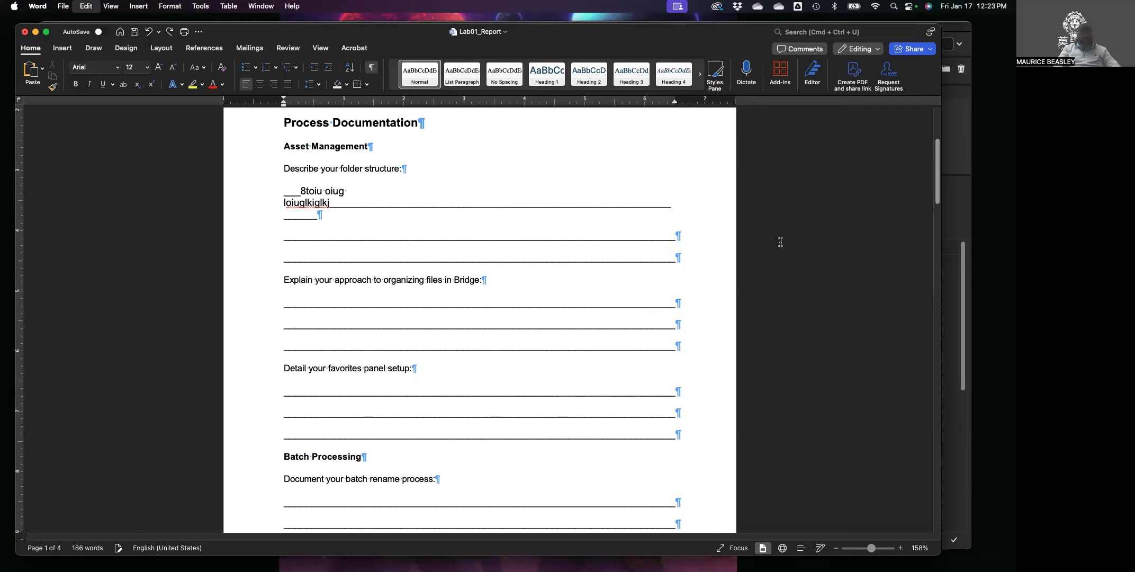
key(super+z)
key(super+z)
key(super+z)
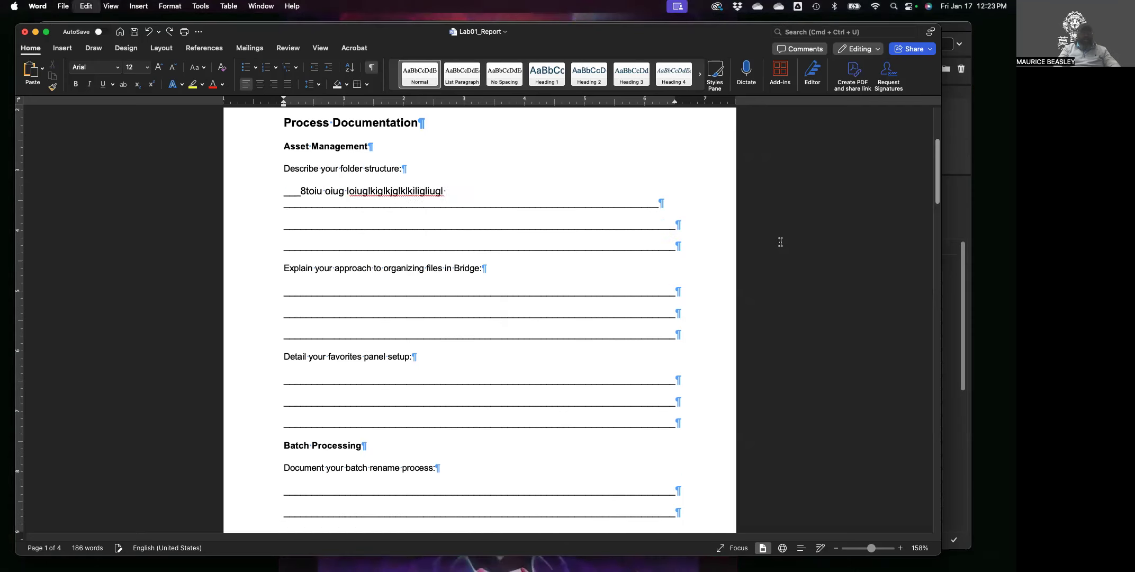
key(super+s)
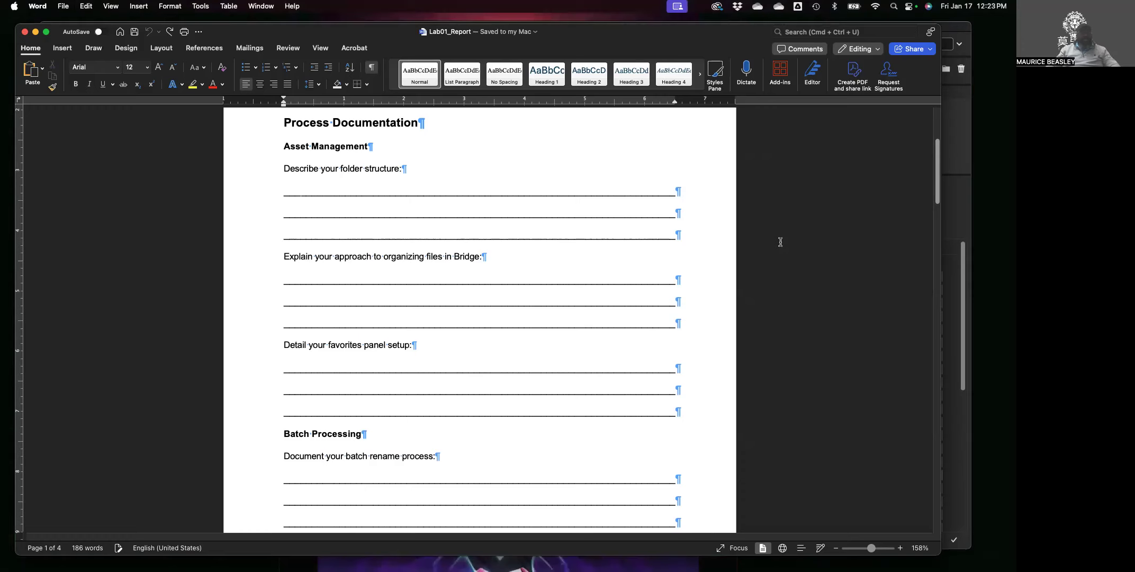
Place the cursor on the first folder-structure answer line in Lab01_Report.
click(300, 191)
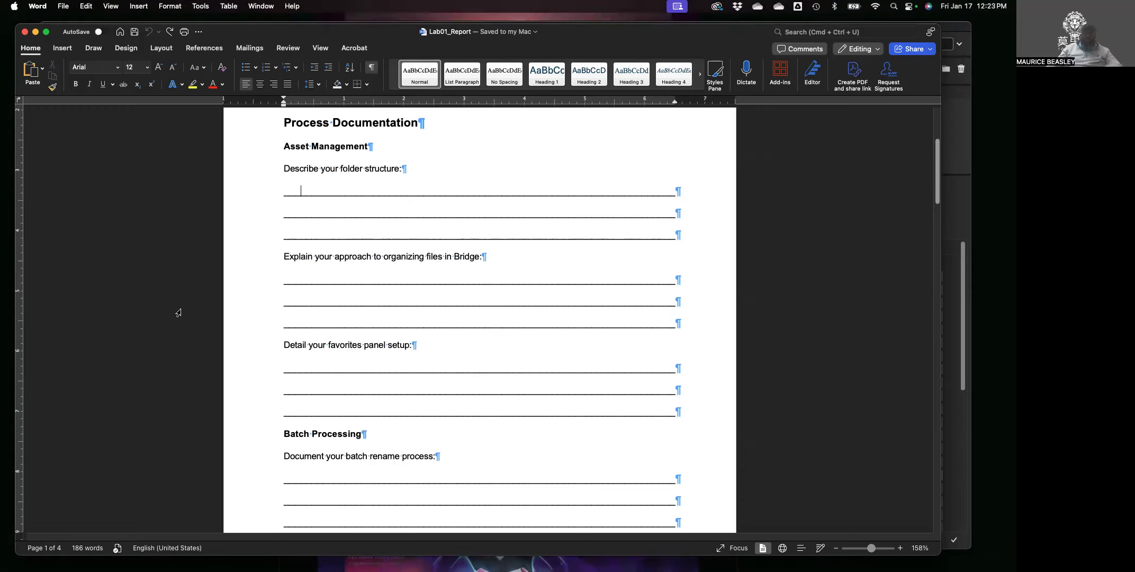
scroll(522, 233, up, 1)
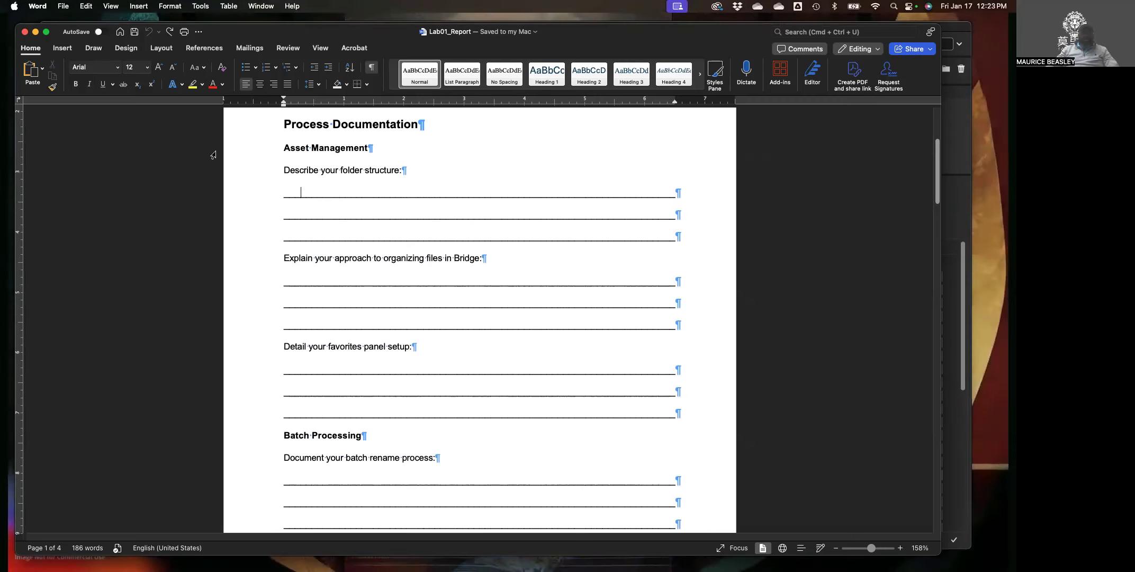
click(270, 193)
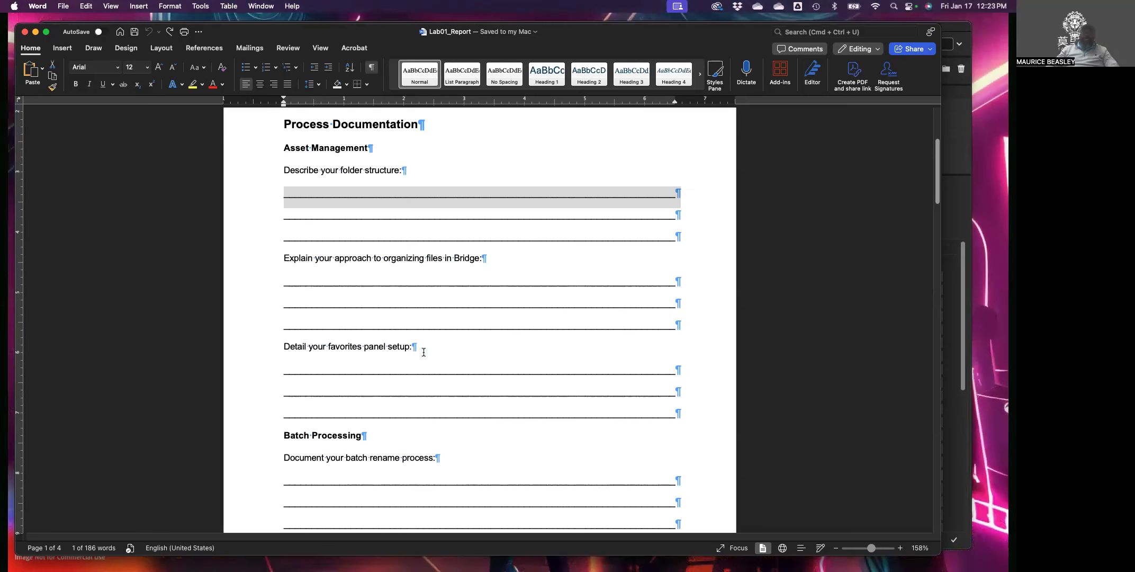
Scroll down to the page 2 Metadata Implementation and Technical Specifications prompts.
scroll(424, 352, down, 3)
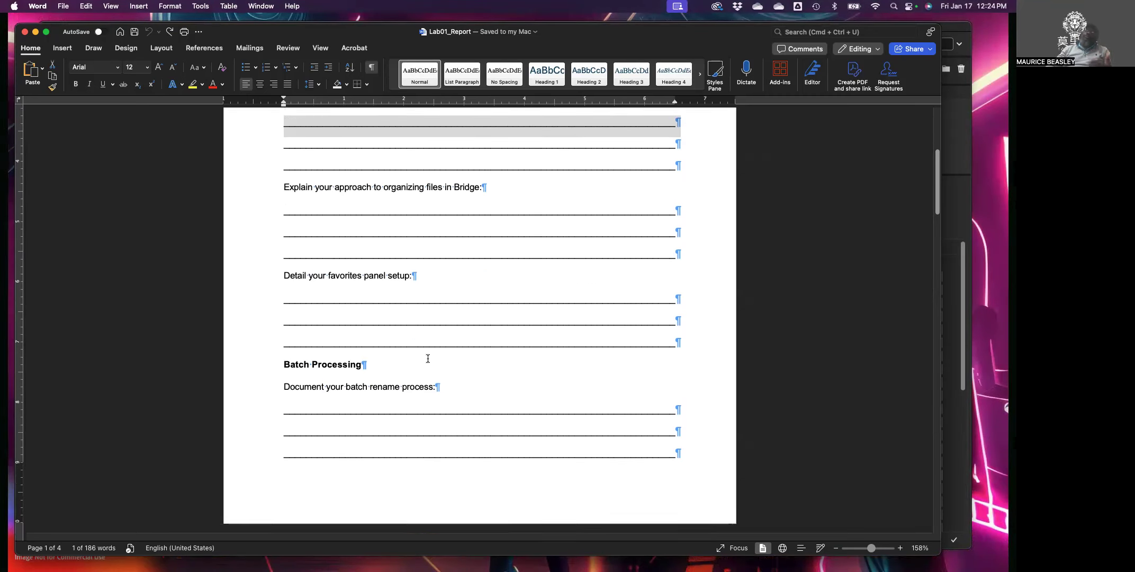
scroll(428, 358, down, 5)
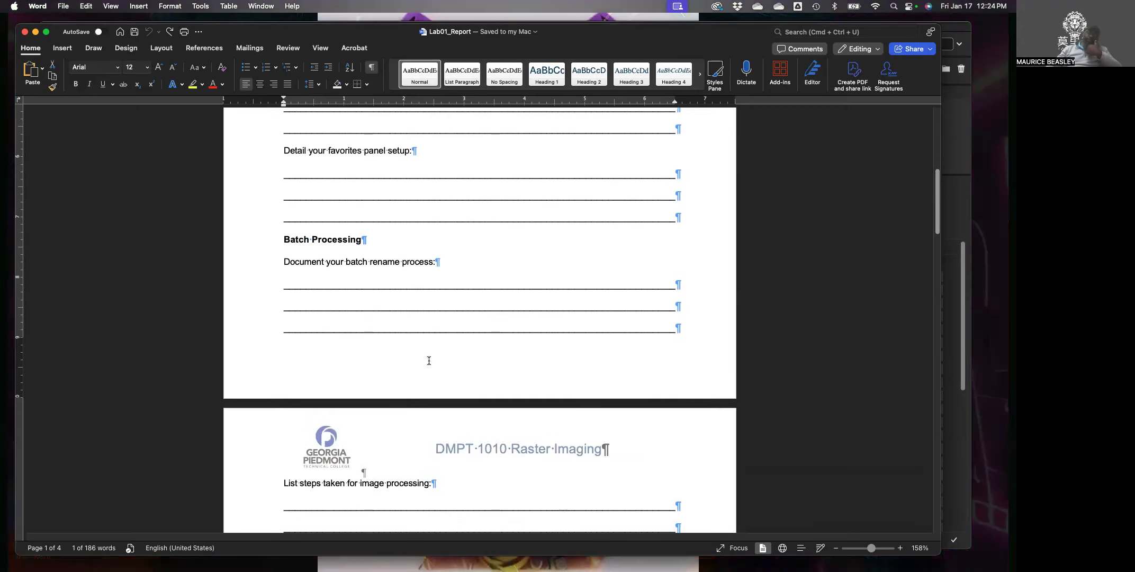
scroll(429, 361, down, 3)
scroll(429, 362, down, 2)
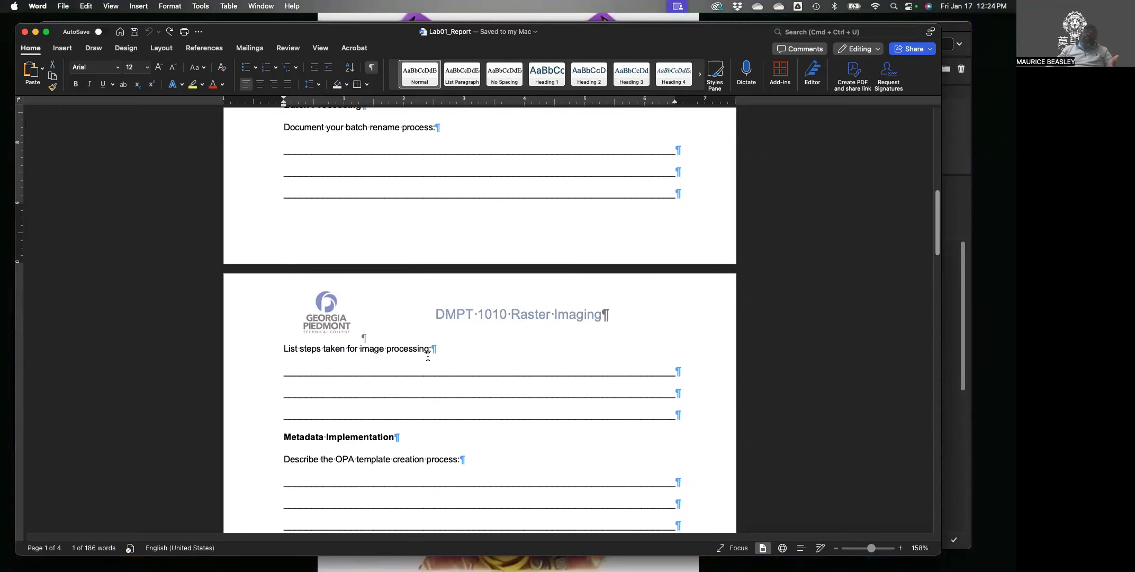
scroll(429, 358, down, 4)
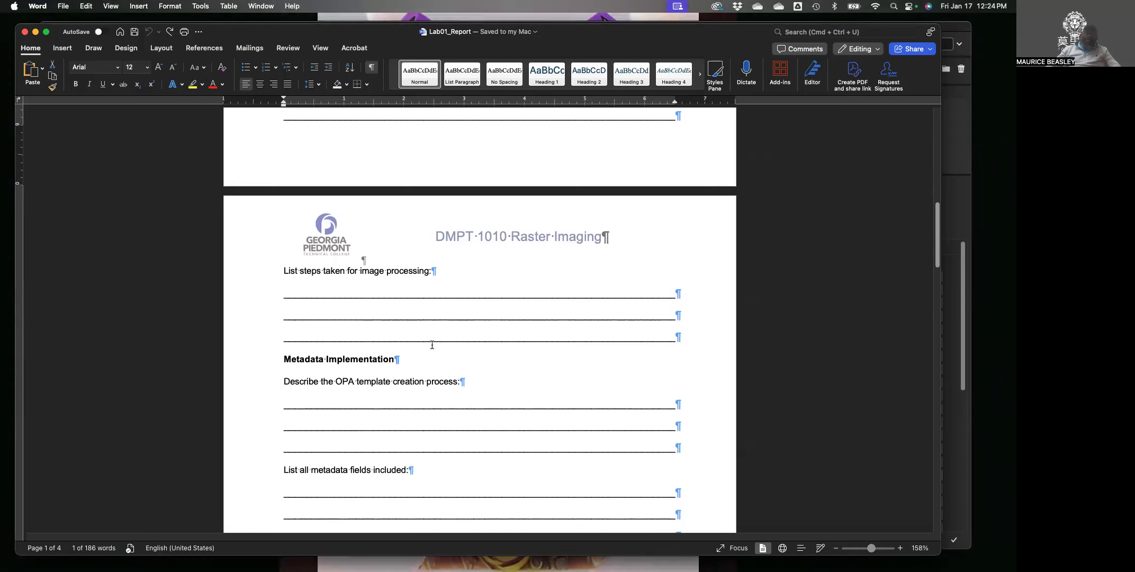
scroll(430, 345, down, 5)
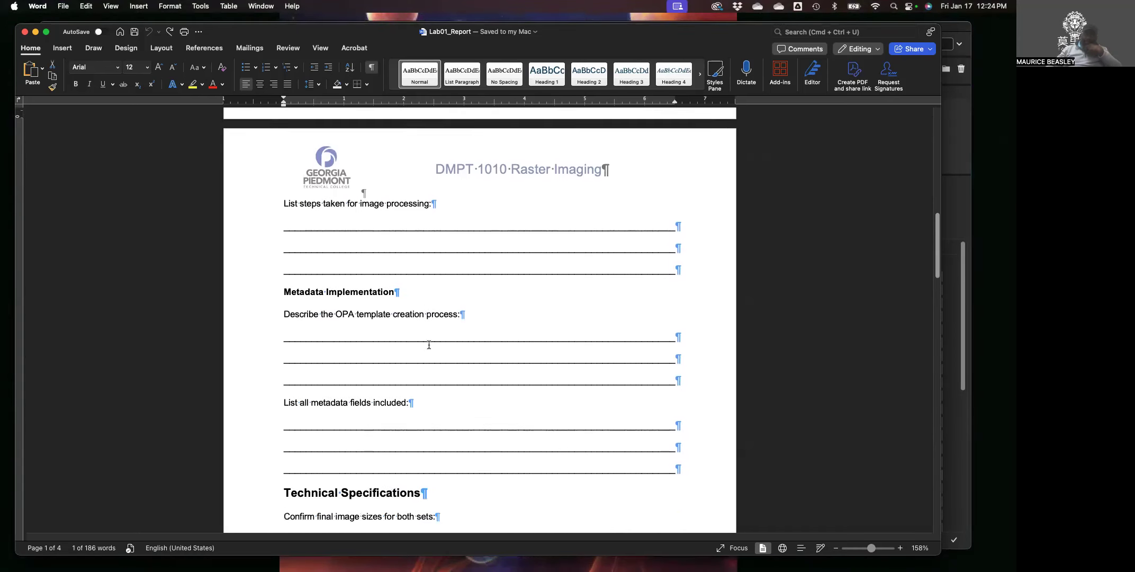
scroll(425, 342, down, 1)
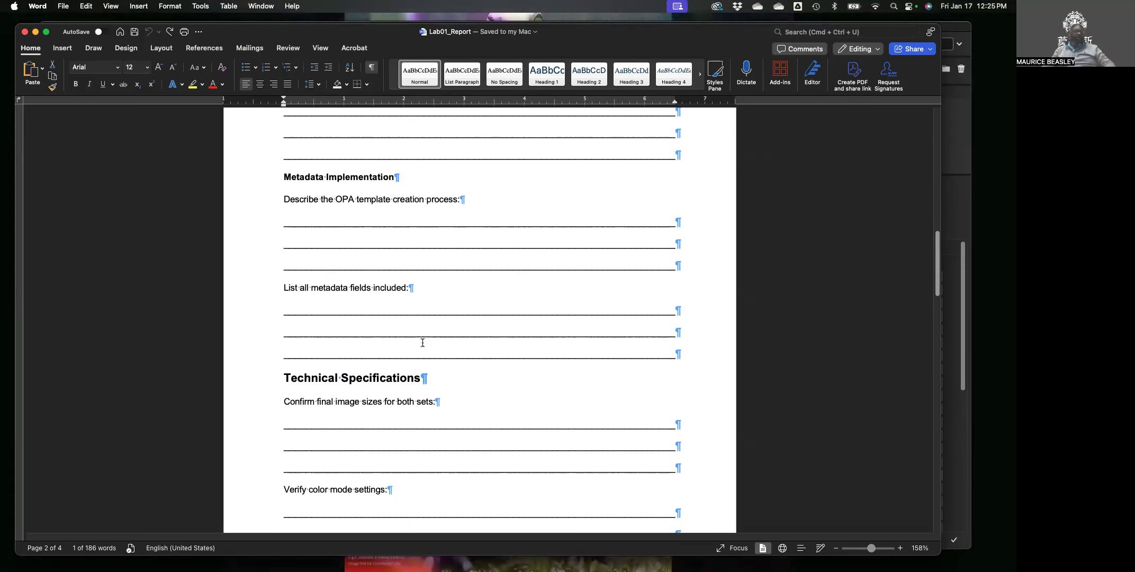
Scroll to the report's last page, then move Word aside to expose the Blackboard assignment.
scroll(427, 424, down, 8)
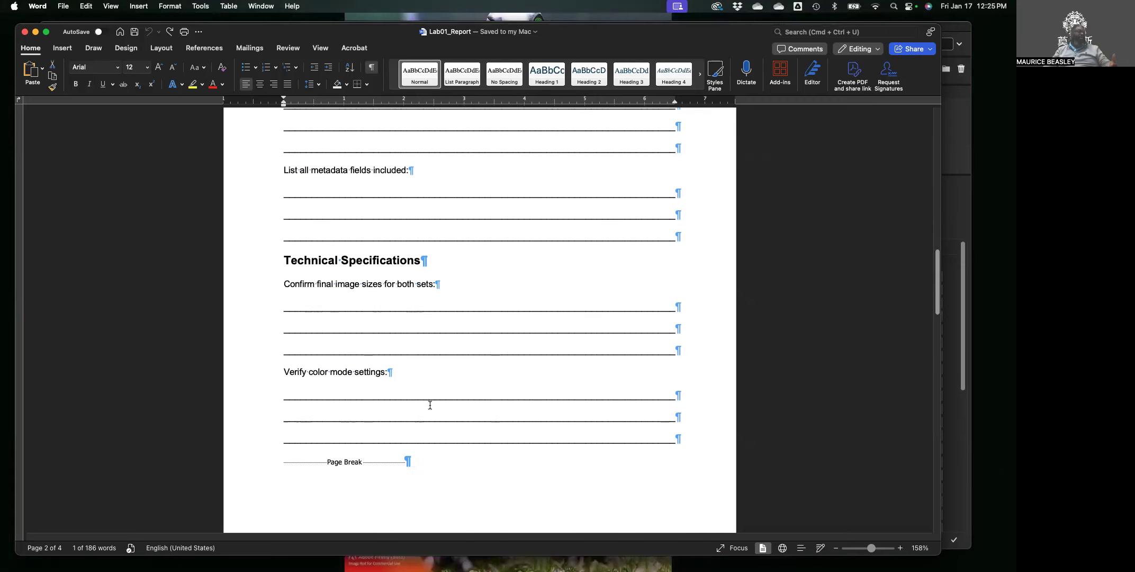
scroll(429, 403, down, 14)
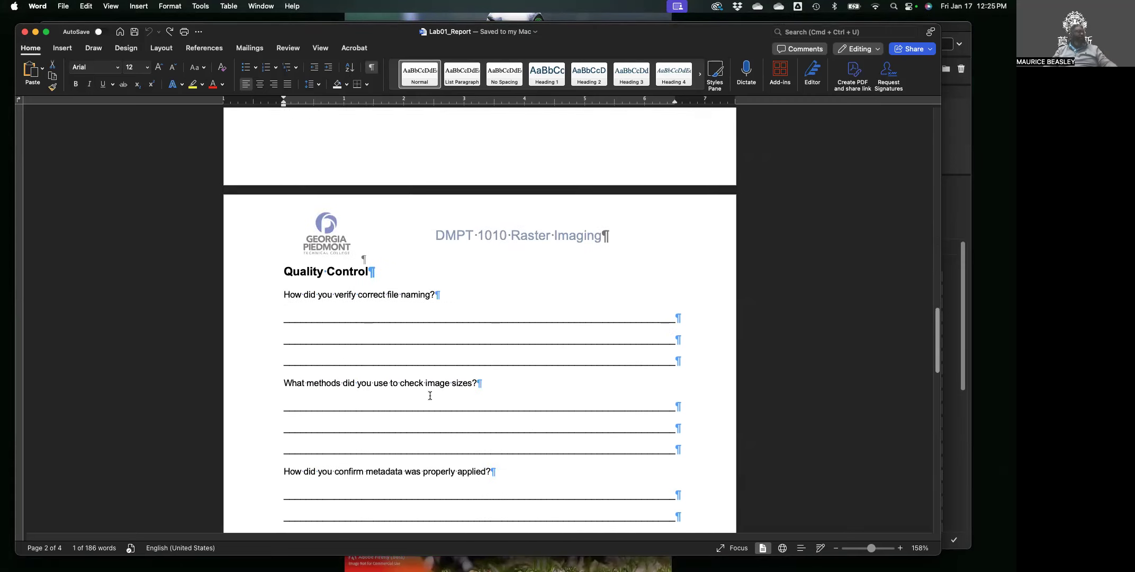
scroll(430, 395, down, 5)
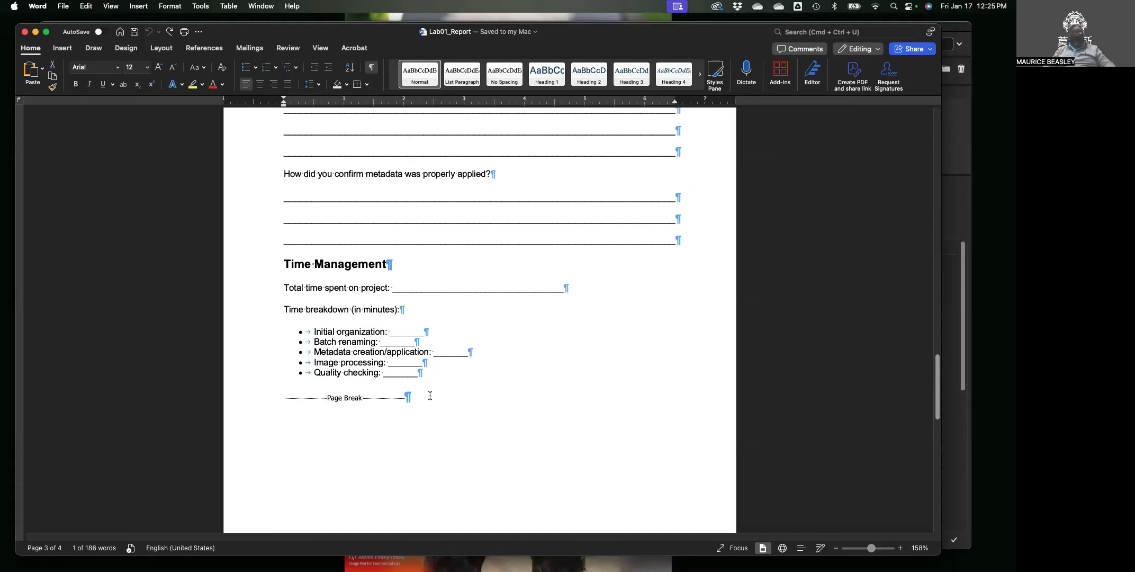
scroll(430, 396, down, 2)
scroll(431, 395, down, 7)
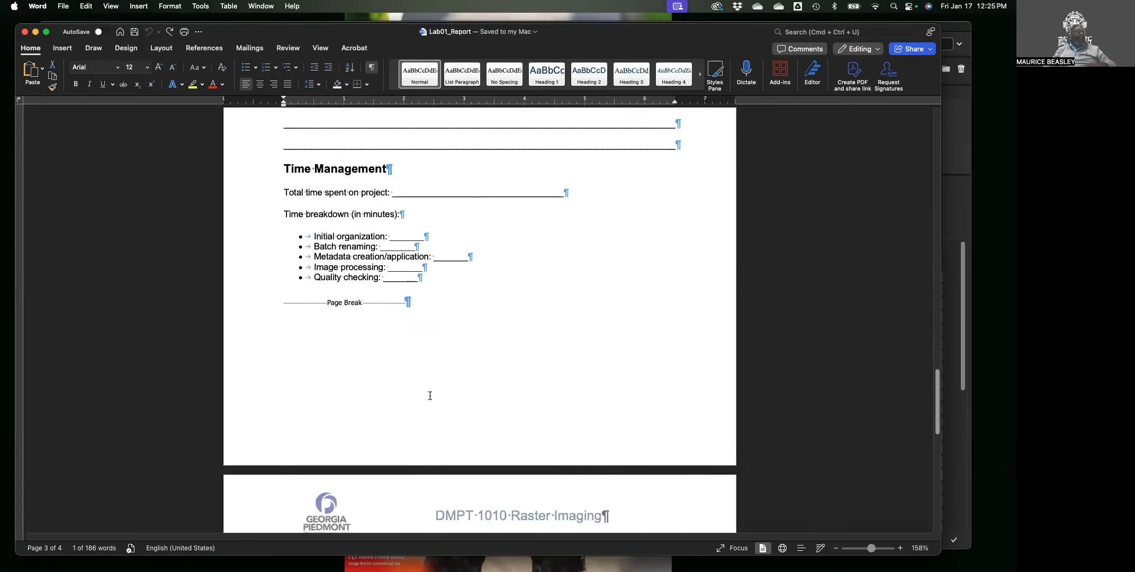
scroll(432, 394, down, 7)
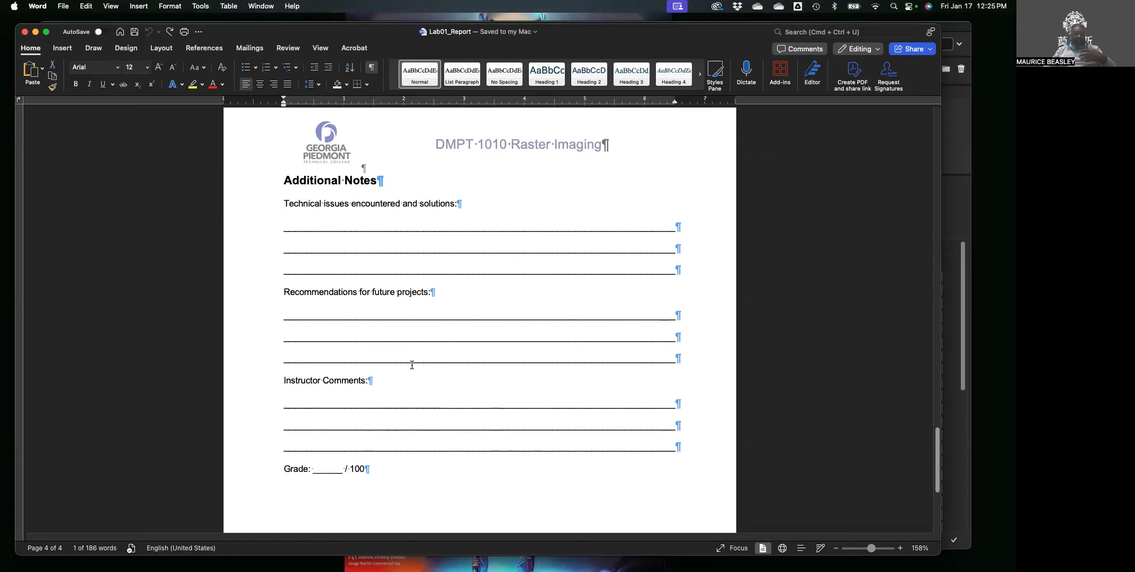
drag(369, 42, 1134, 271)
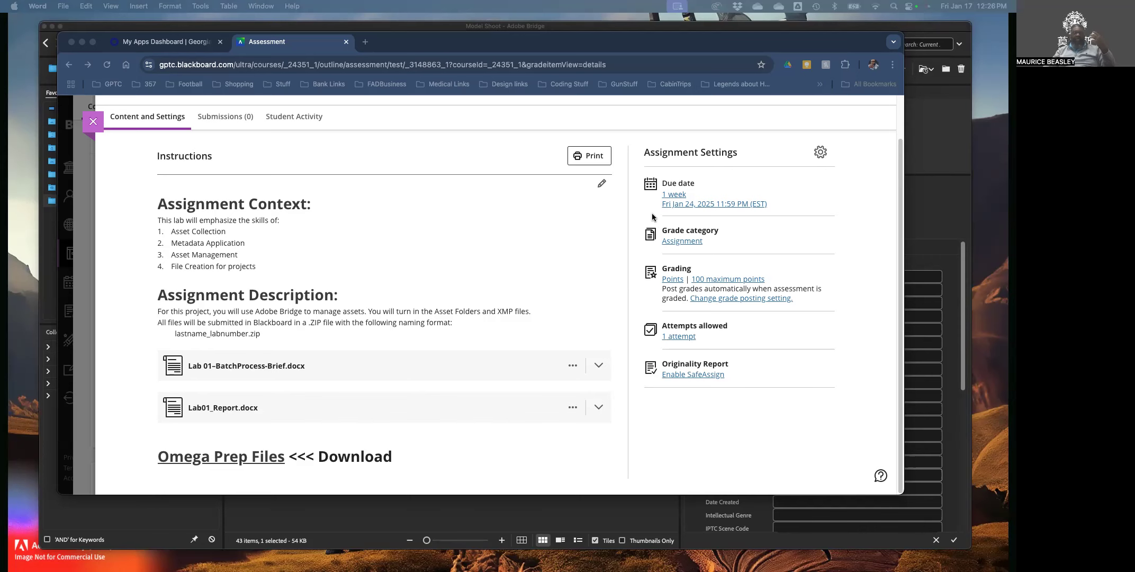
Bring the Adobe Bridge window showing the Model Shoot folder to the front.
click(925, 181)
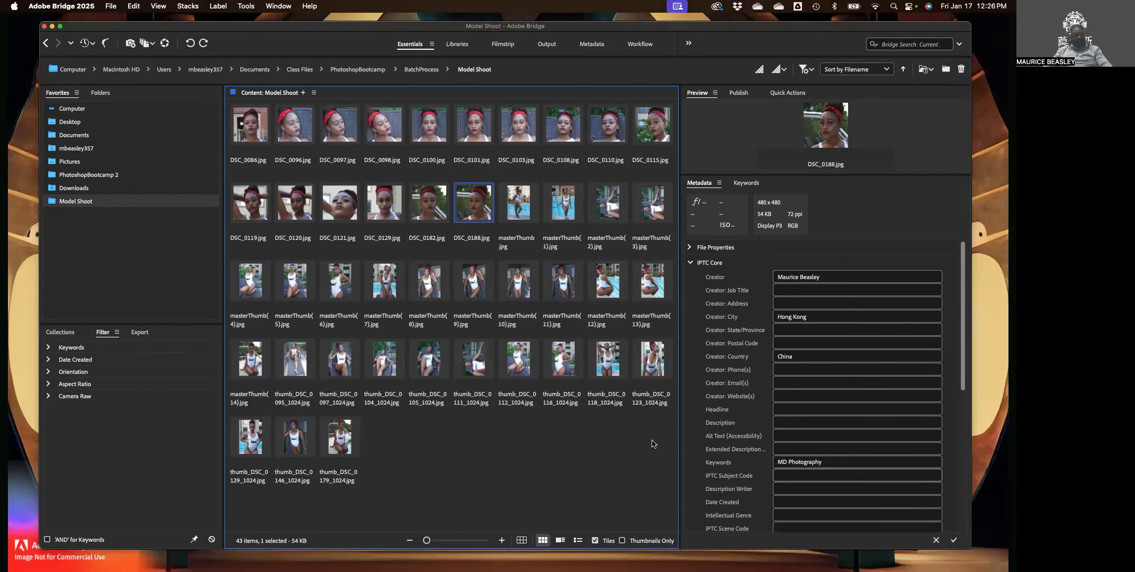
Select all 43 Model Shoot photos with Cmd+A and open the Tools menu.
key(super+a)
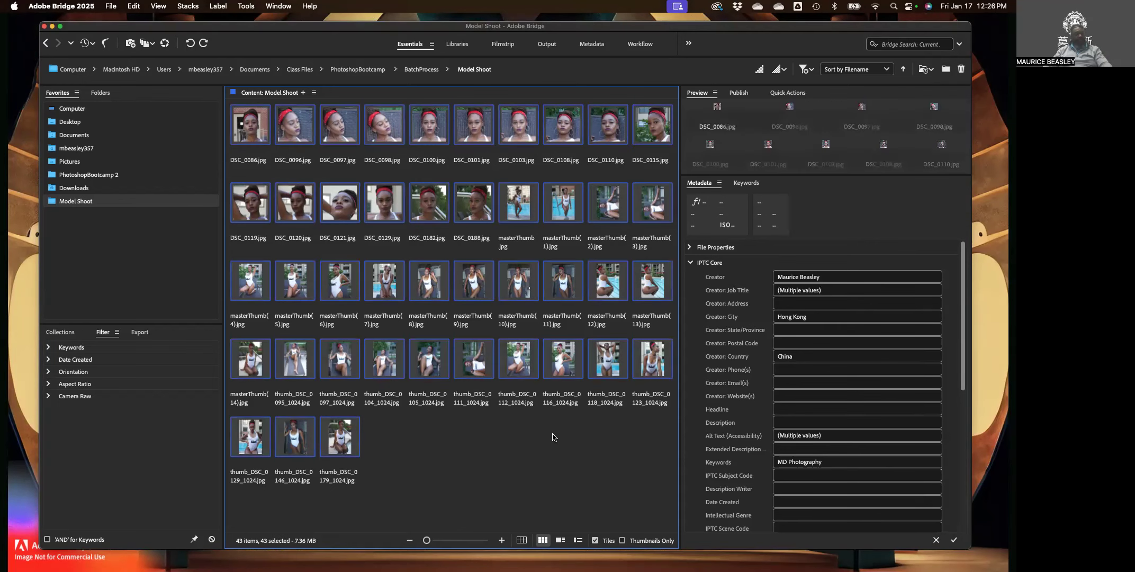
click(244, 6)
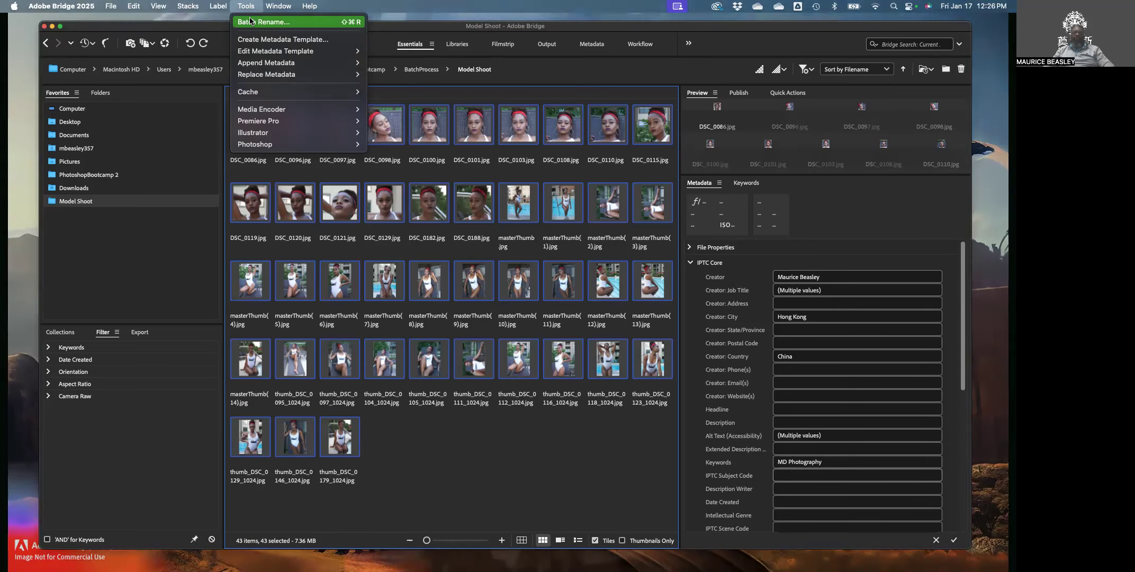
Open Batch Rename for the 43 selected photos, reposition the dialog, and browse for a destination folder.
click(251, 21)
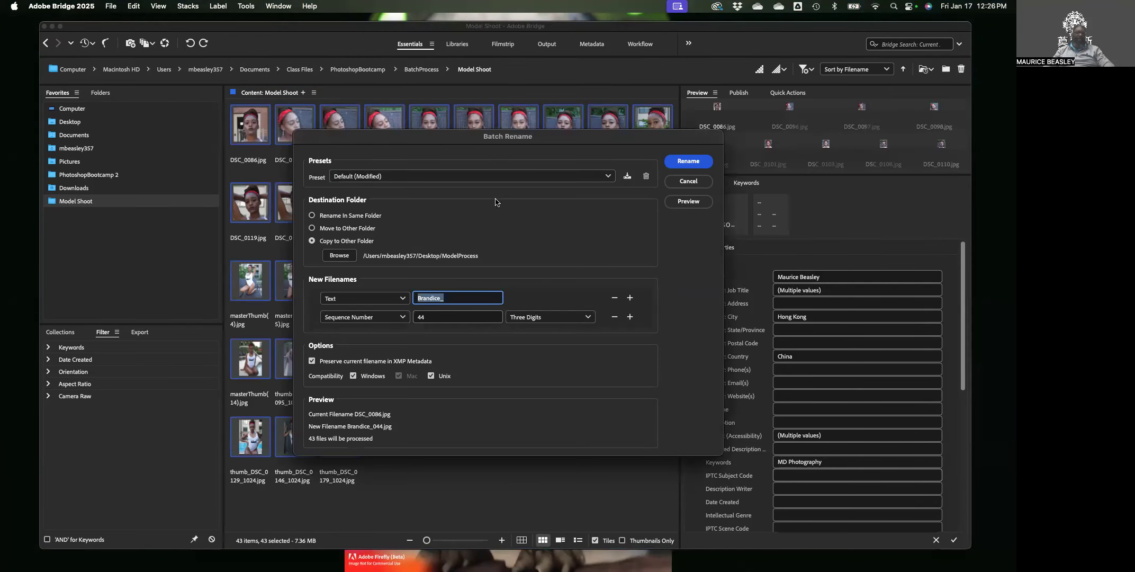
drag(458, 140, 412, 84)
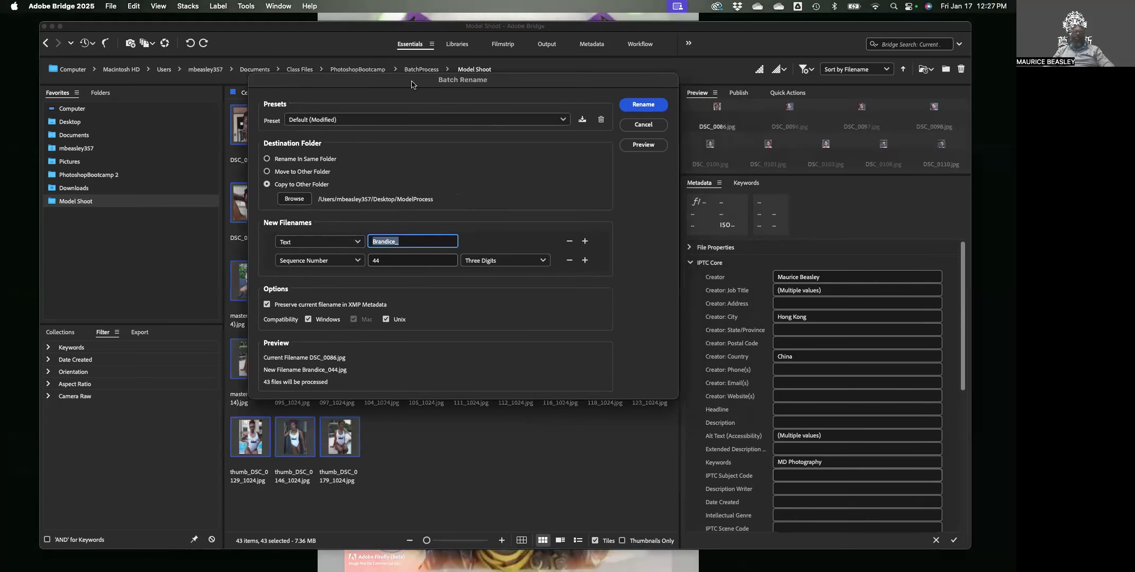
drag(412, 84, 412, 93)
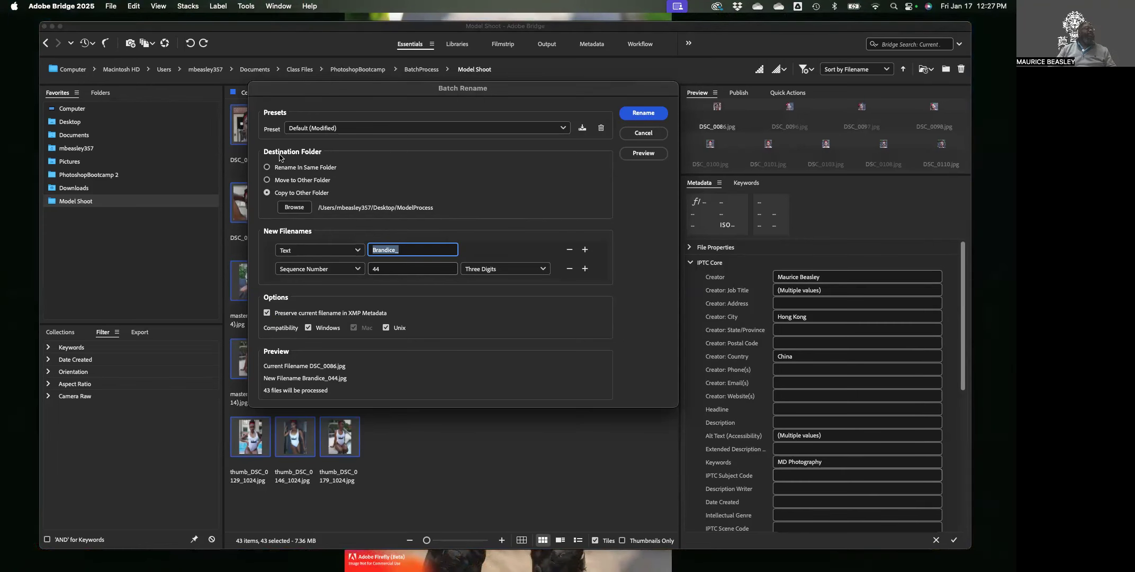
click(294, 207)
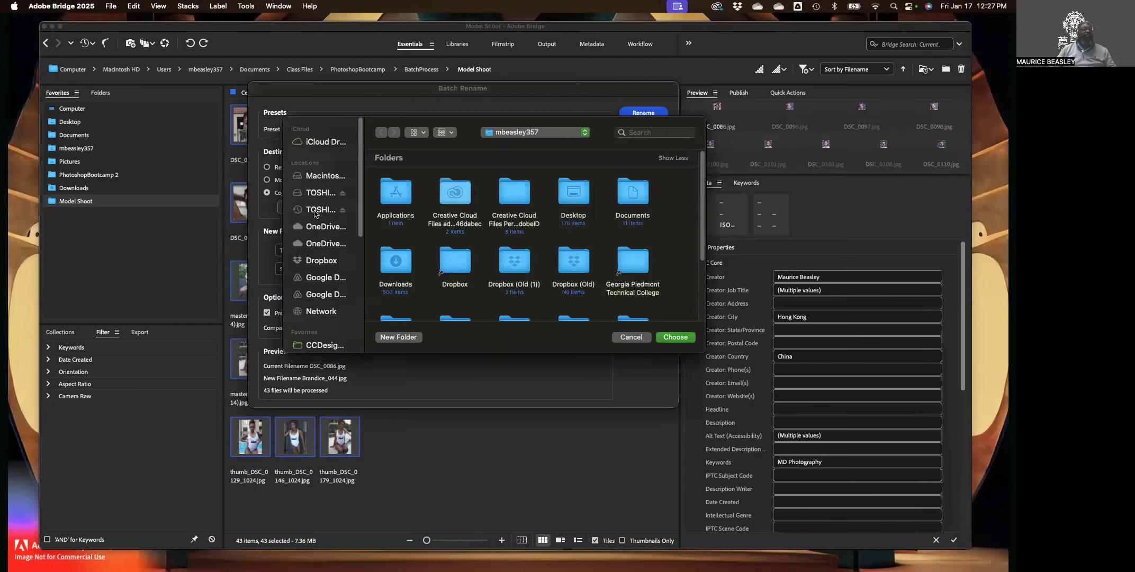
Create a new Desktop folder named after the model and set it as the copy destination.
scroll(326, 259, down, 5)
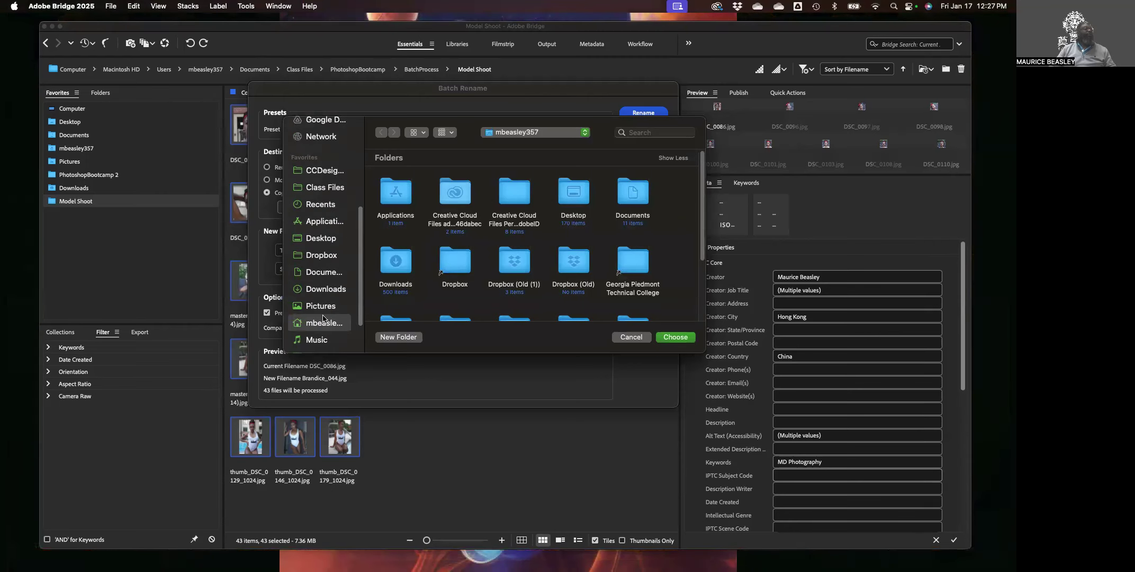
scroll(319, 273, up, 1)
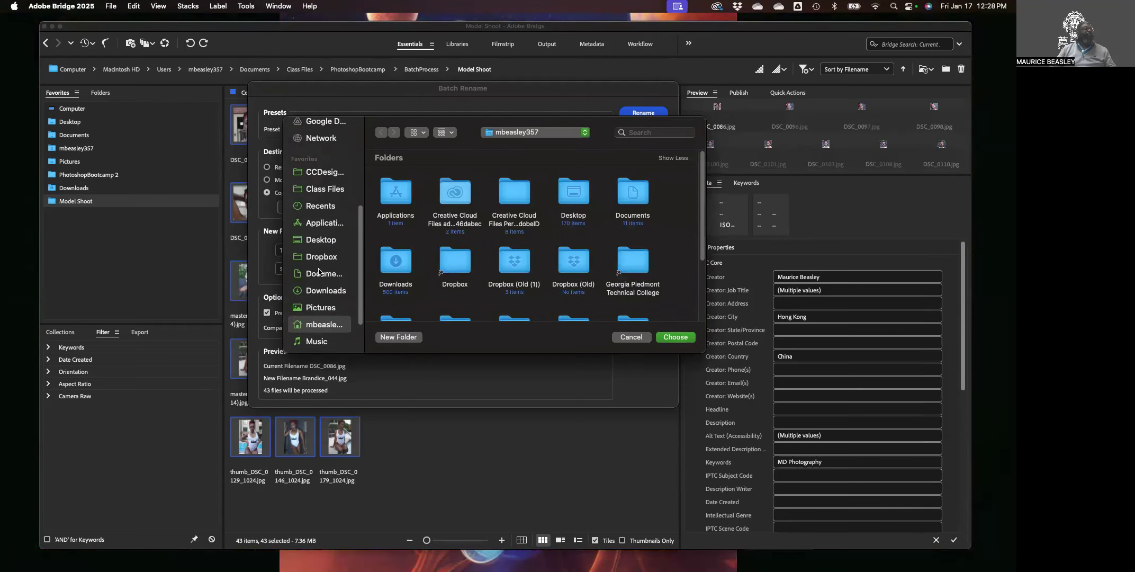
click(320, 239)
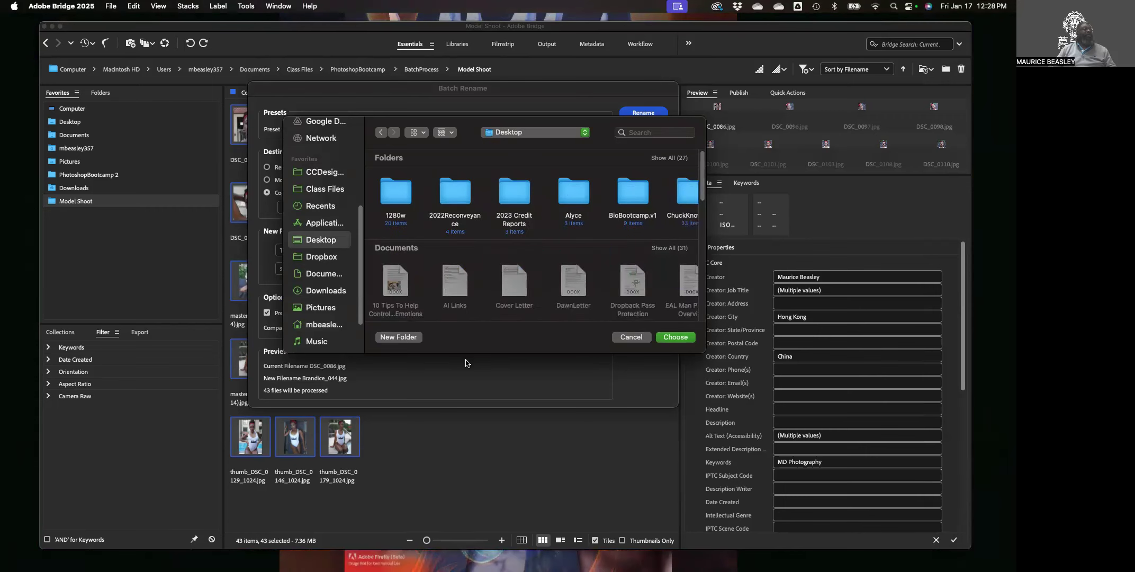
click(398, 337)
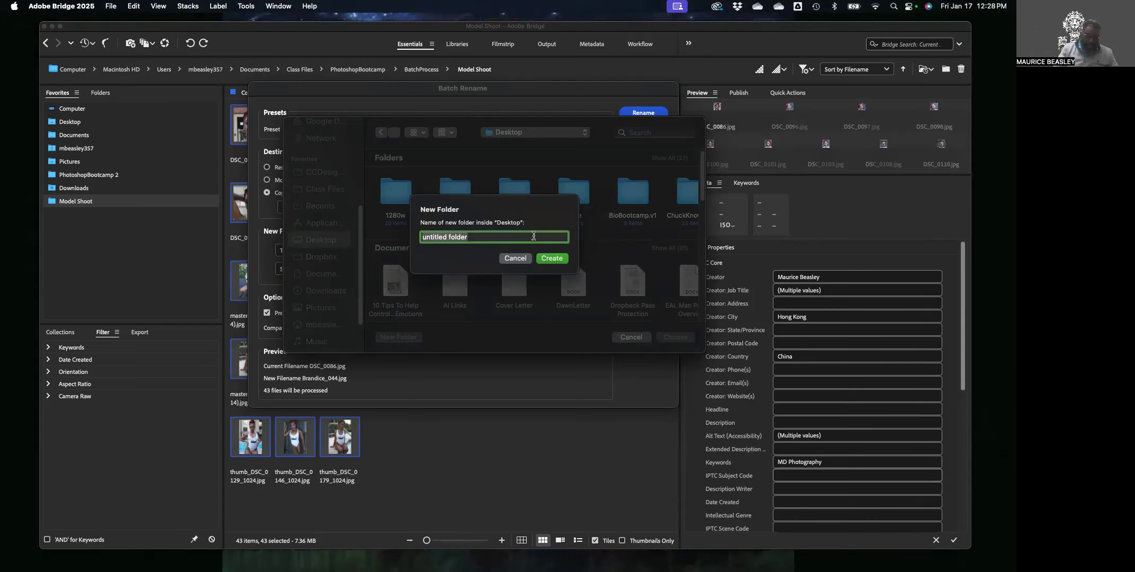
text(Roxanne)
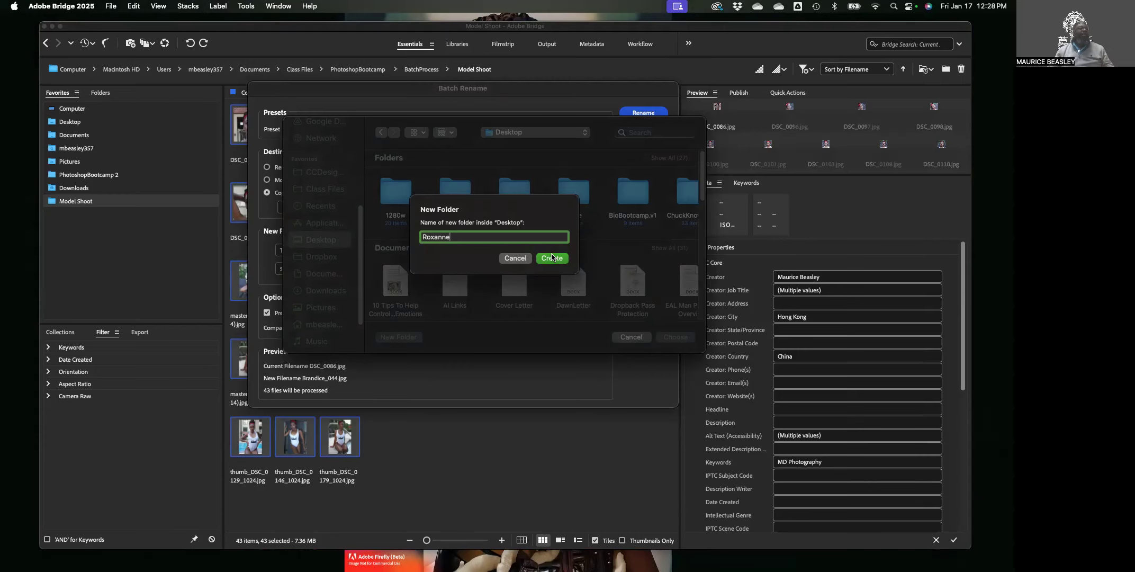
click(554, 259)
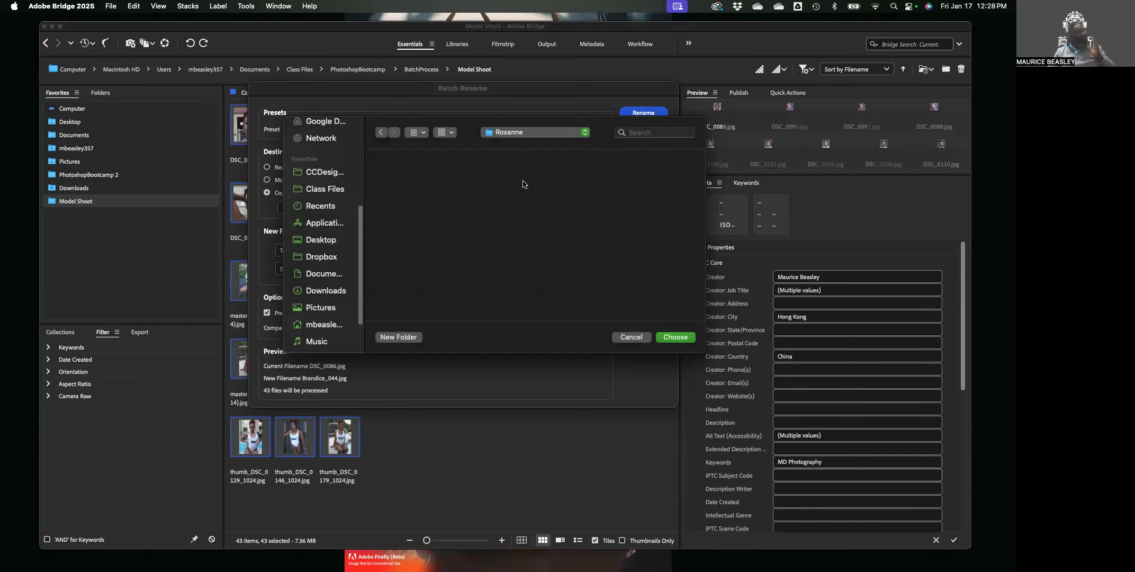
click(676, 338)
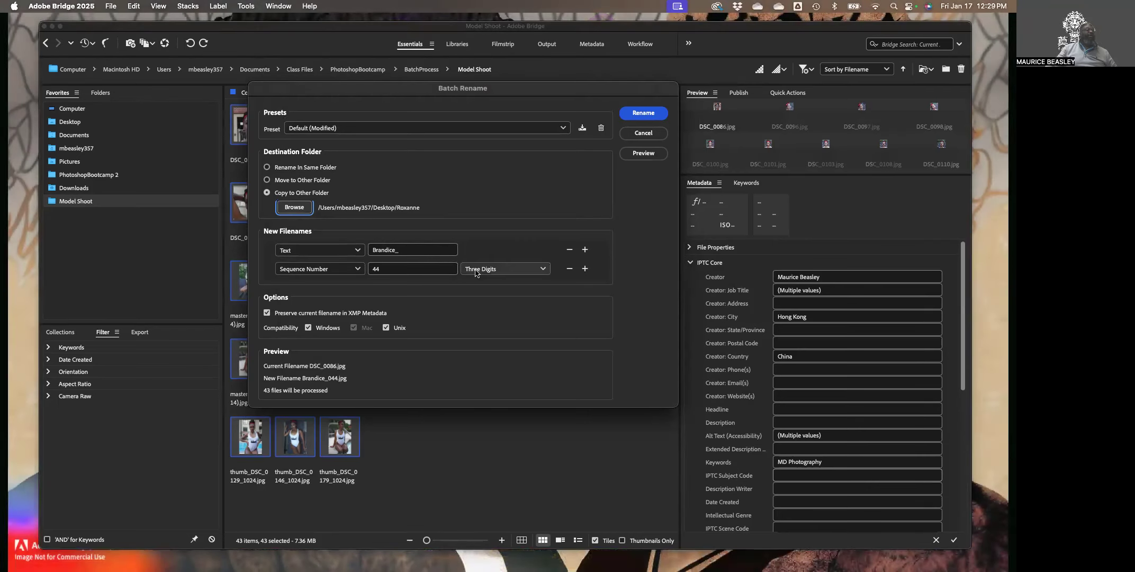
click(569, 269)
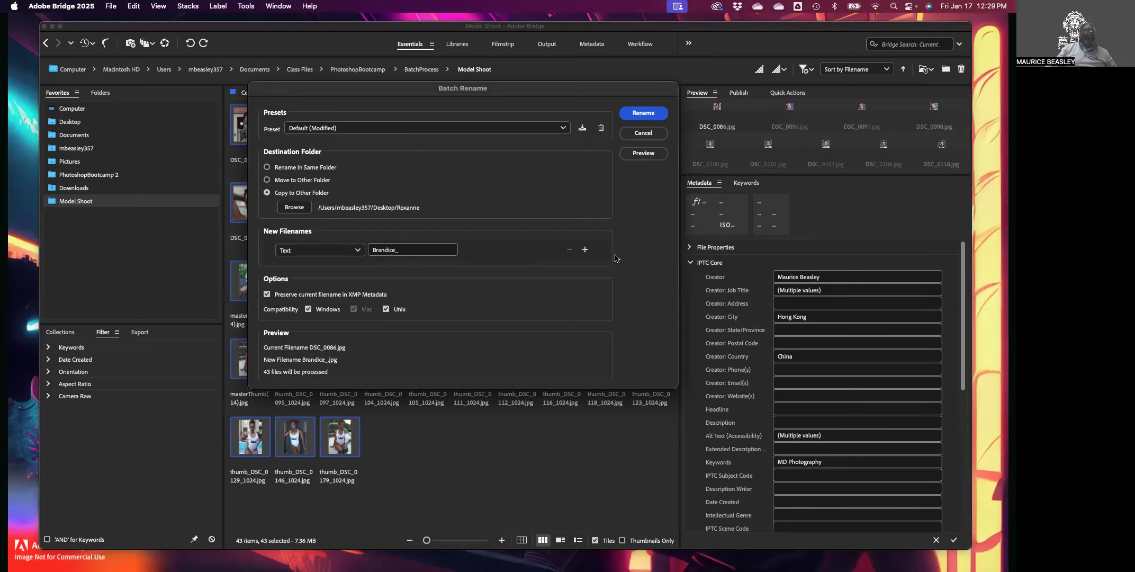
click(585, 250)
click(585, 251)
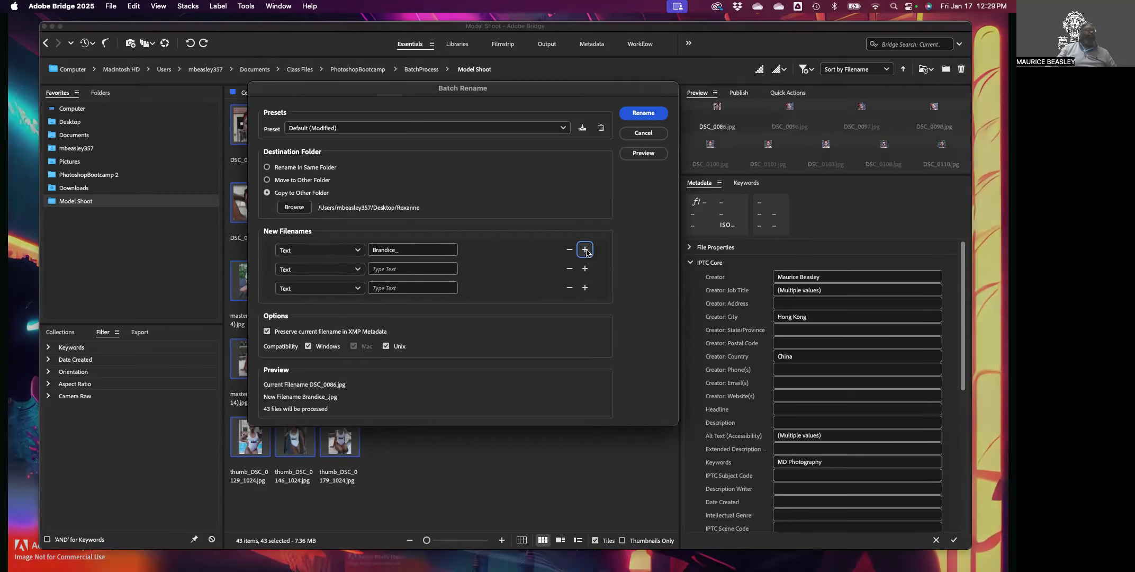
click(585, 250)
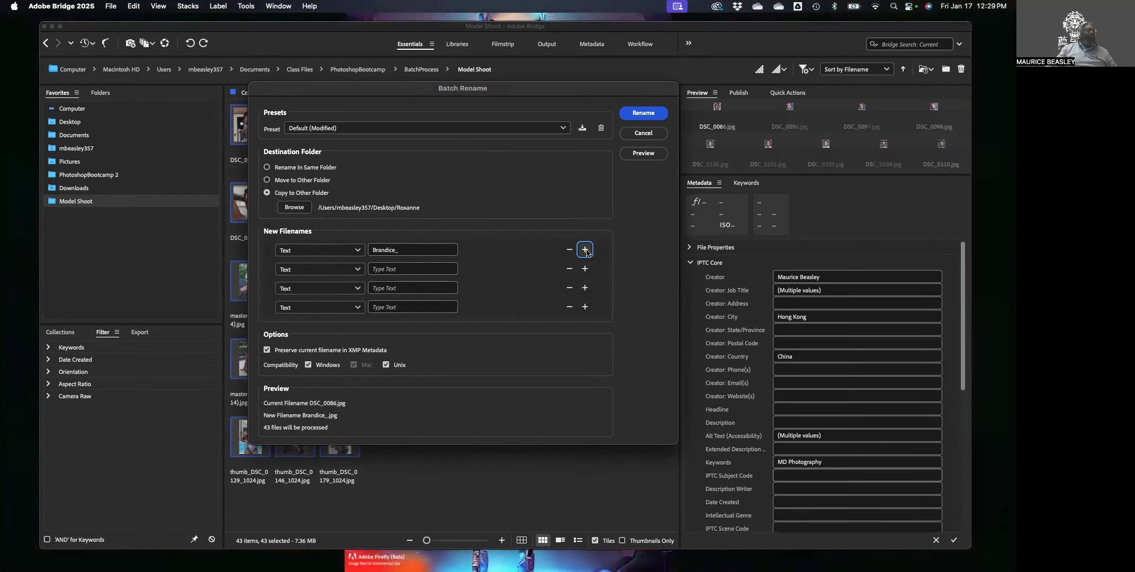
click(570, 270)
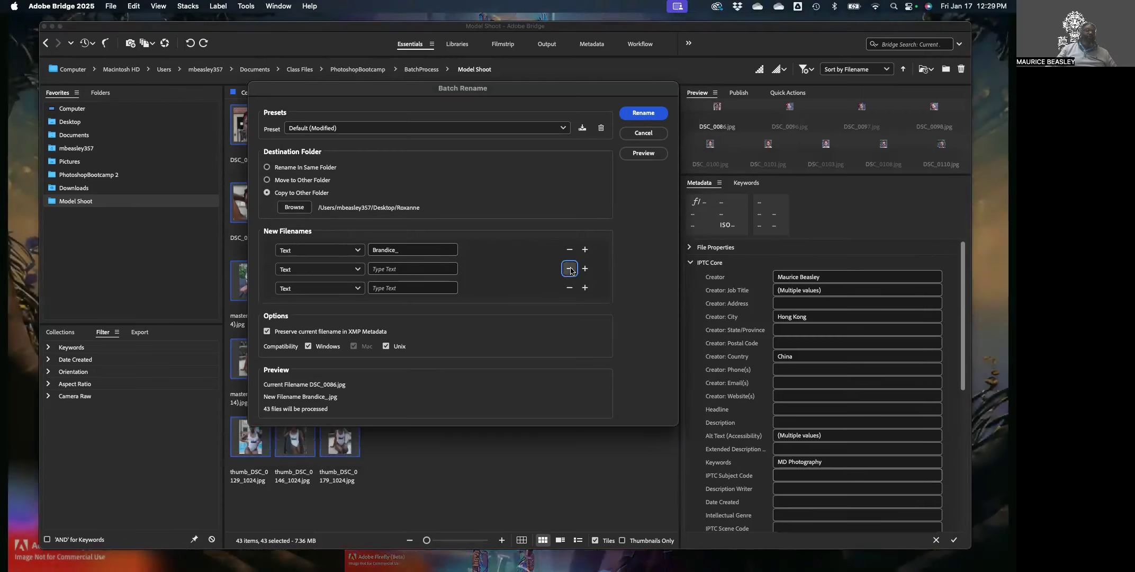
click(570, 269)
click(569, 270)
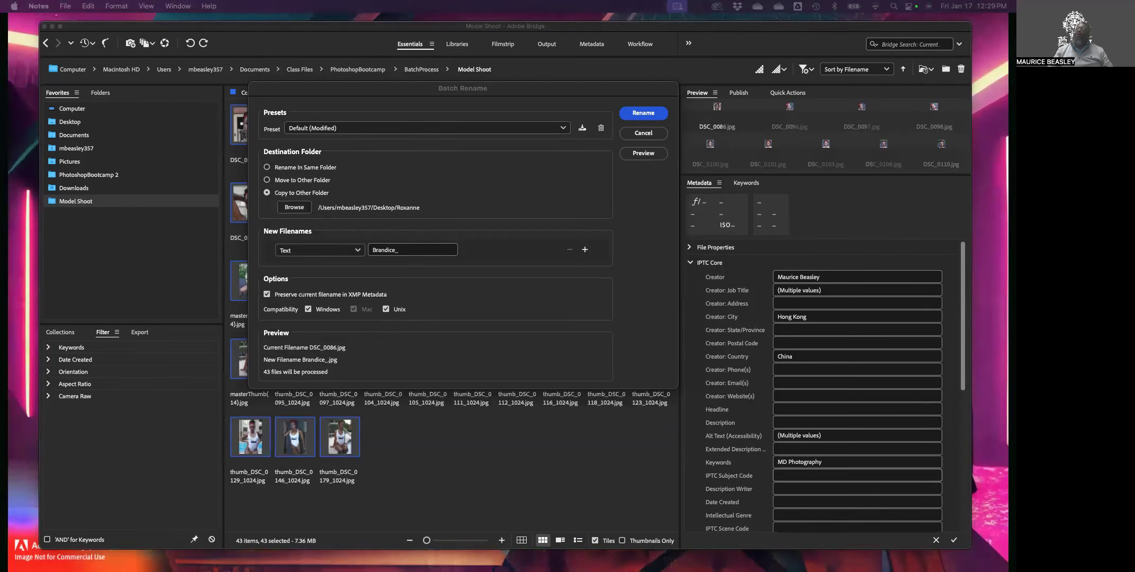
Bring Notes in front of Bridge and create a new empty quick note.
drag(1008, 53, 183, 100)
click(539, 167)
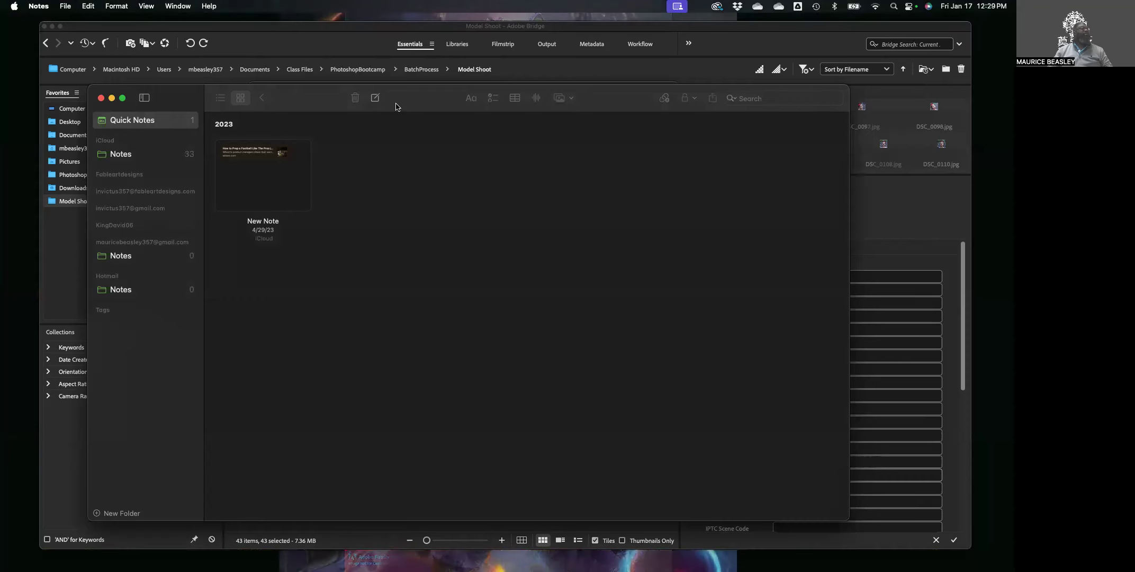
click(375, 98)
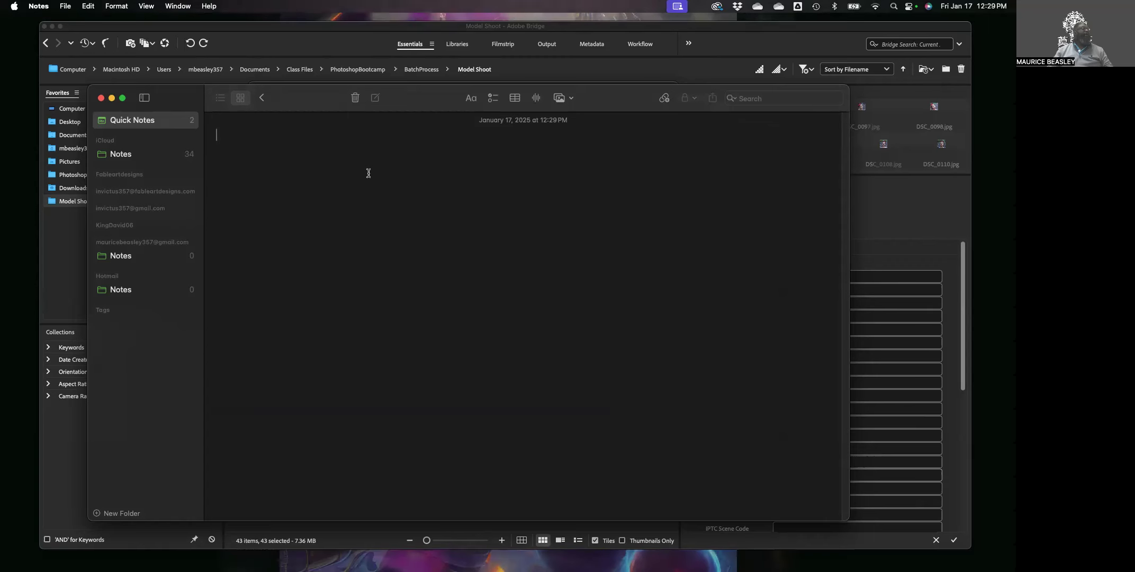
Set the note's text size to 24 in the Fonts panel.
click(117, 6)
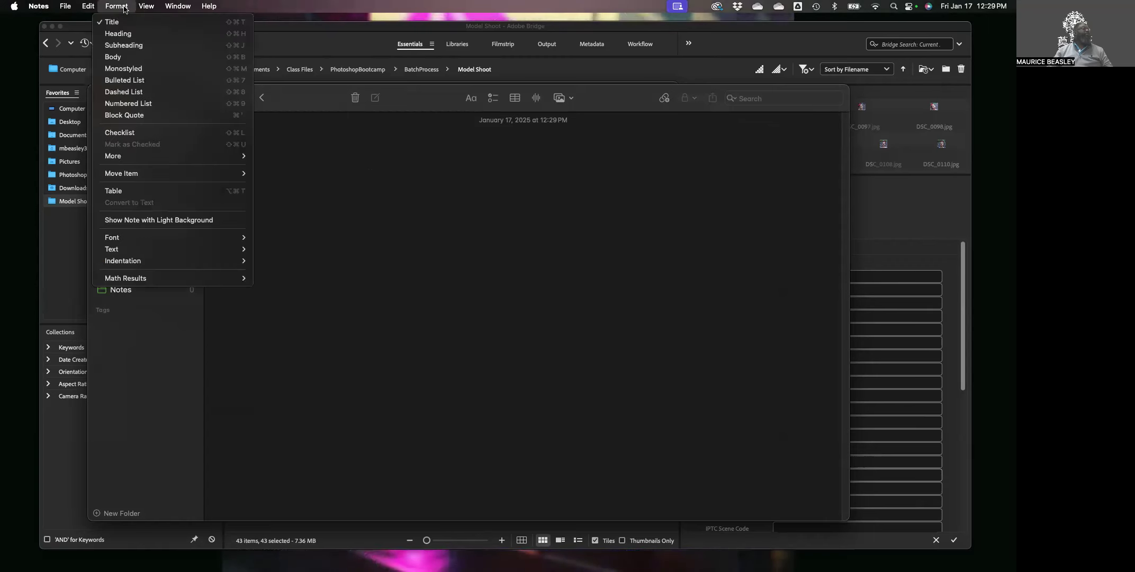
mouse_move(133, 237)
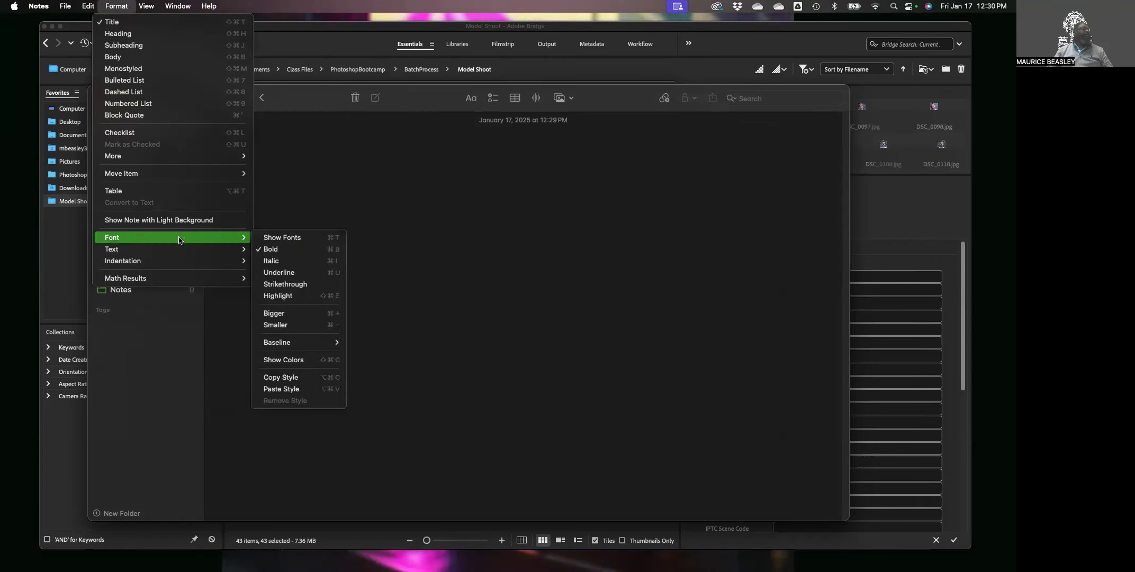
click(298, 239)
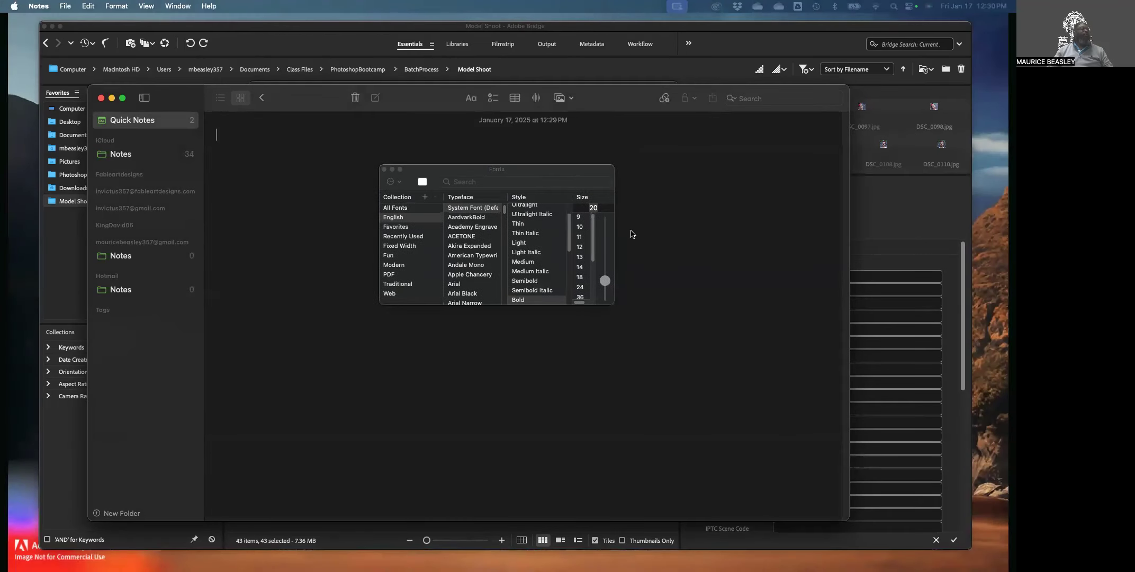
click(580, 277)
click(580, 287)
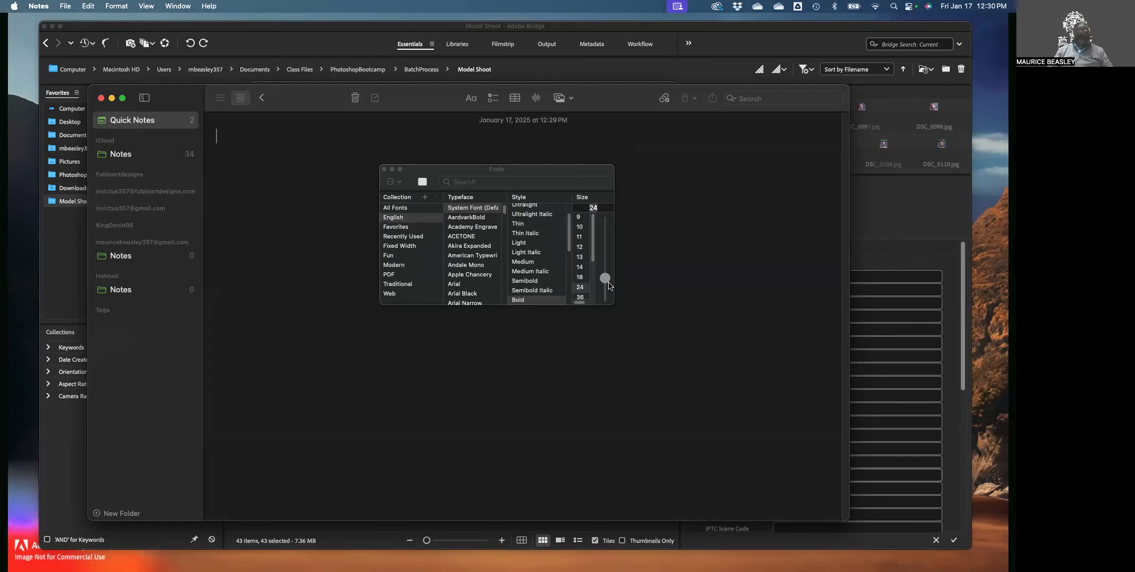
click(384, 170)
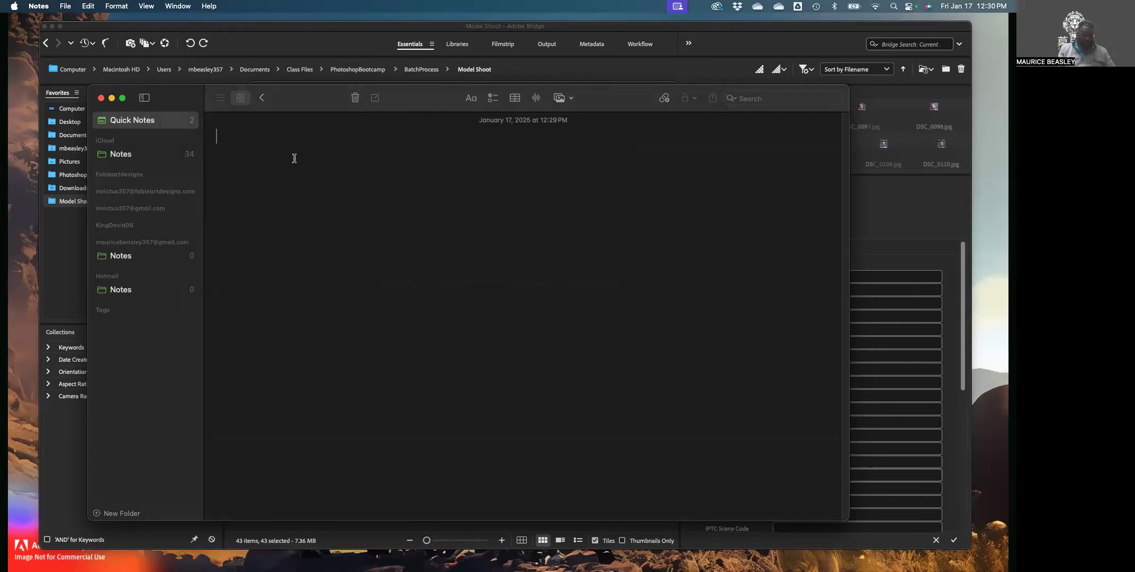
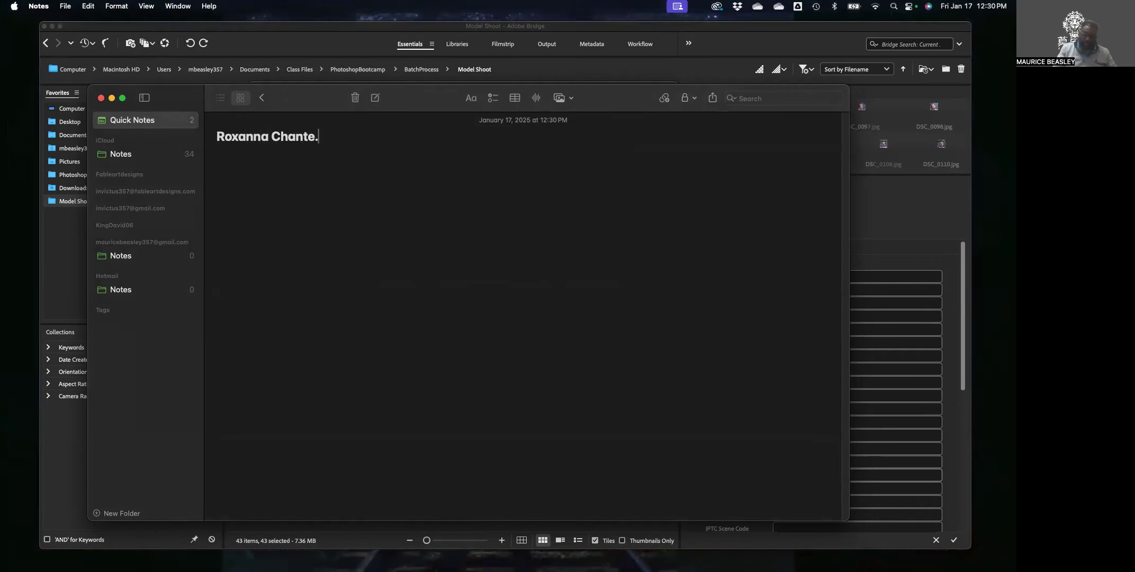
List the model's name as spaced, lowercase, camel-case and underscore-joined .jpg names, fixing the first line's spelling.
text(jpg)
key(Return)
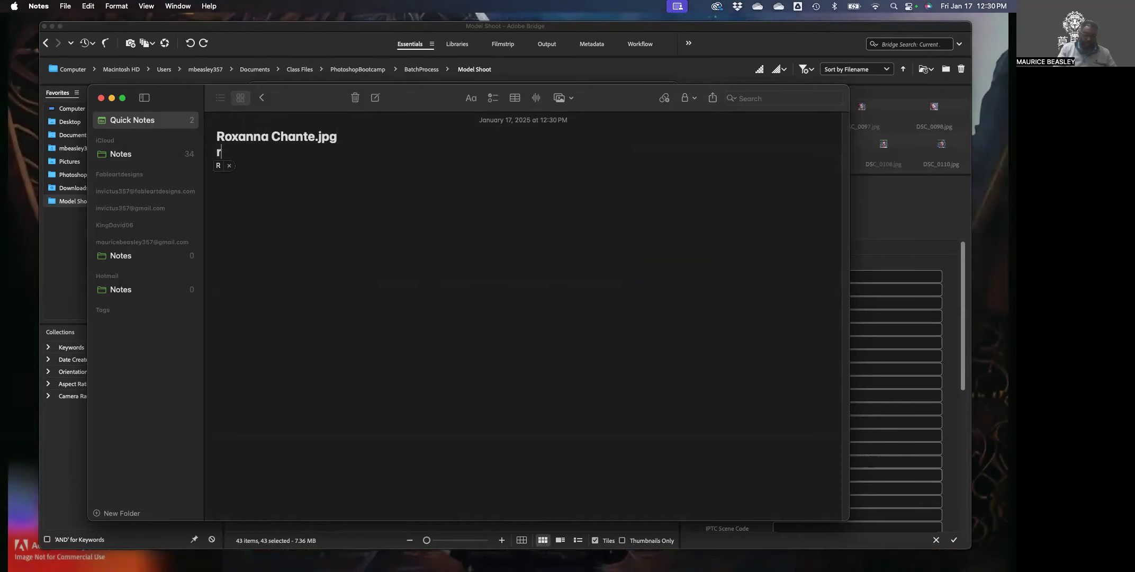
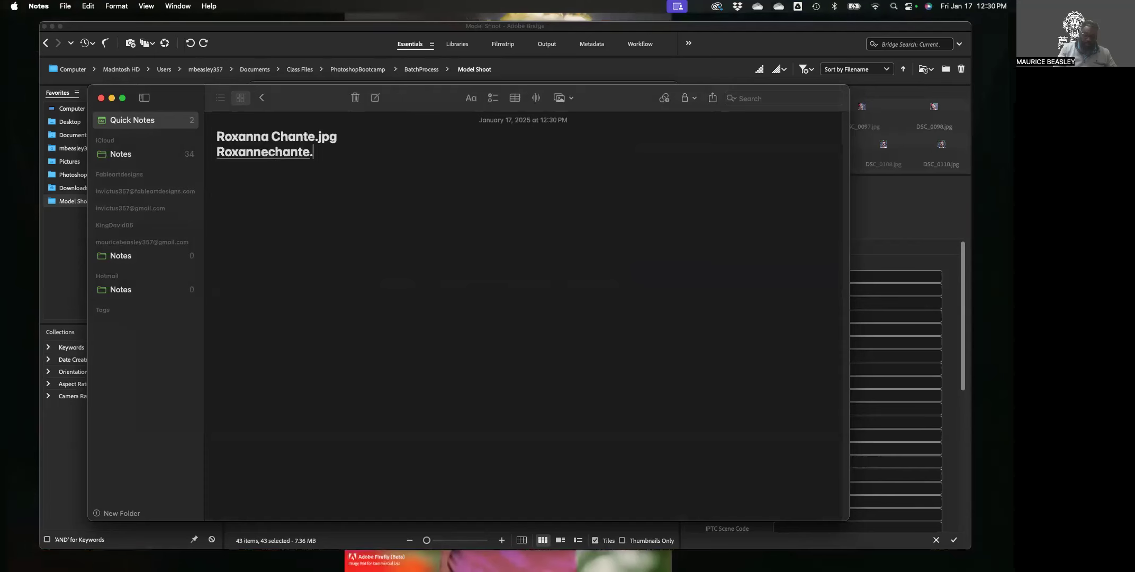
text(jpg)
key(Return)
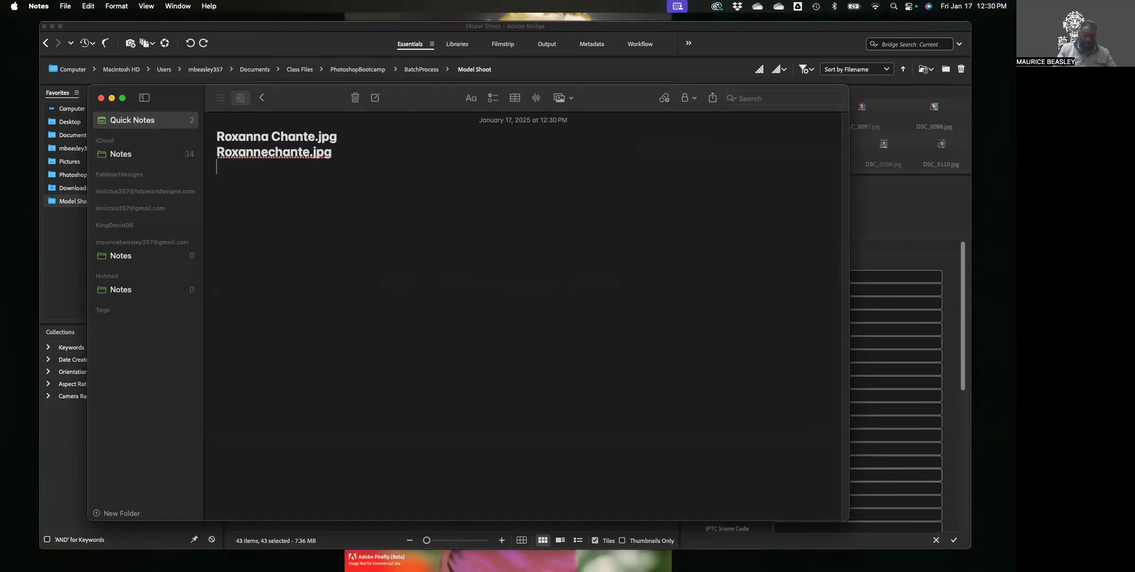
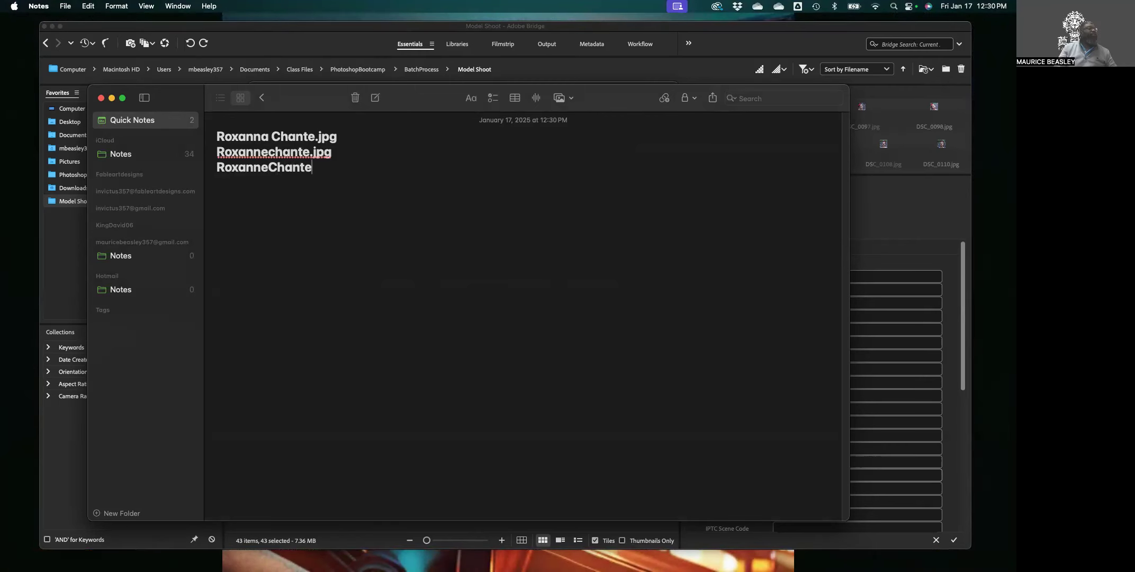
text(.jpg)
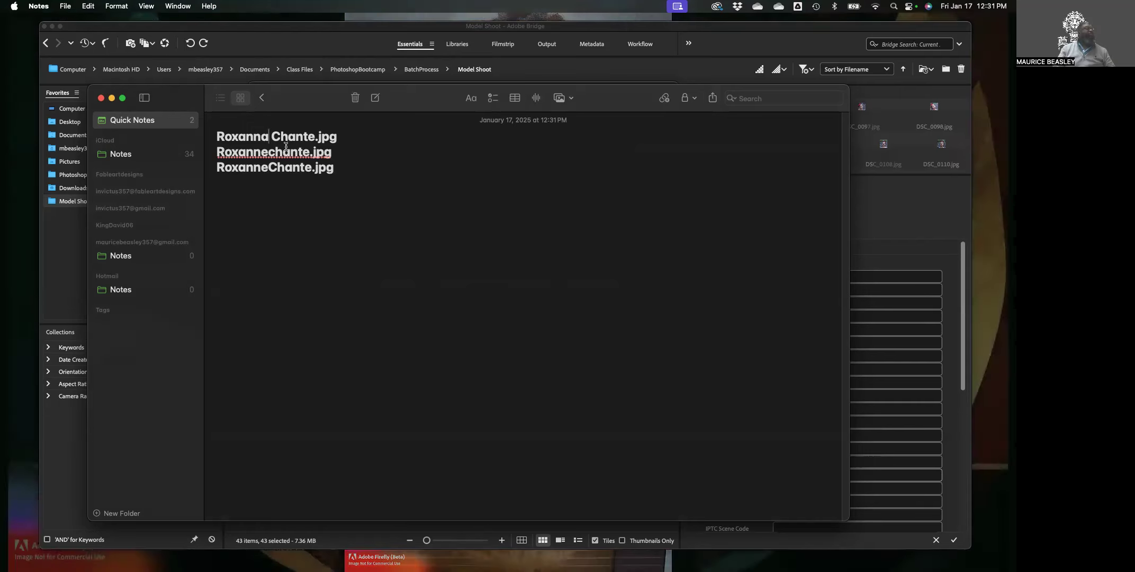
key(BackSpace)
key(BackSpace)
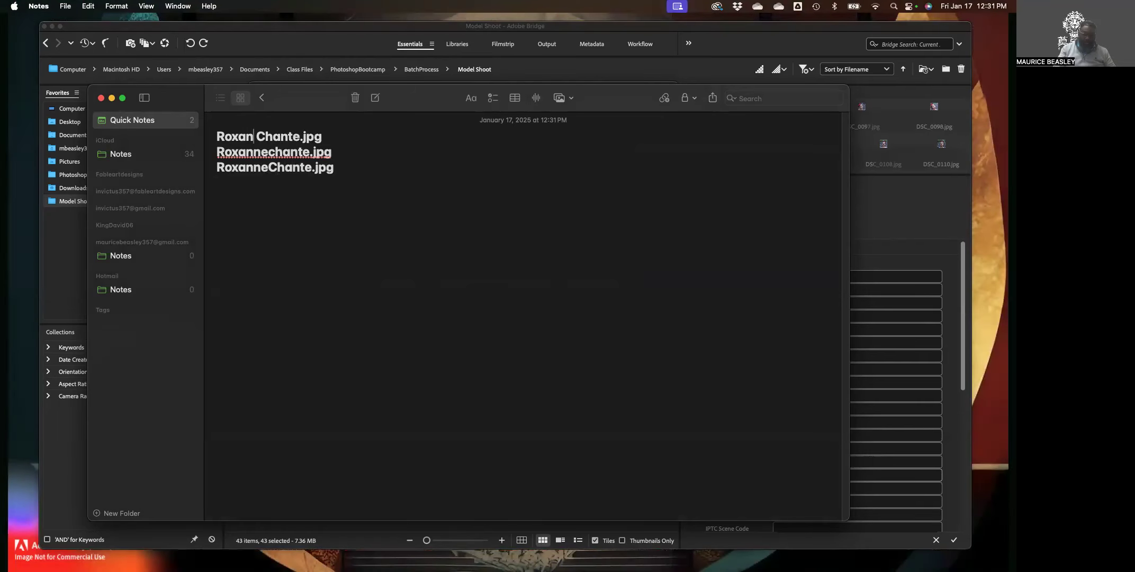
text(ne)
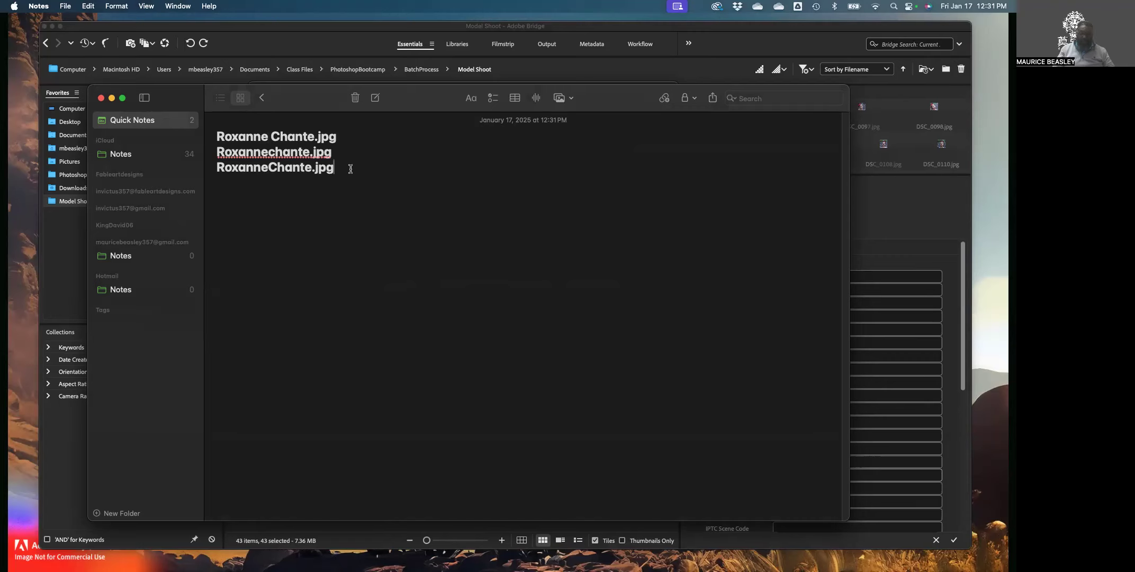
key(Return)
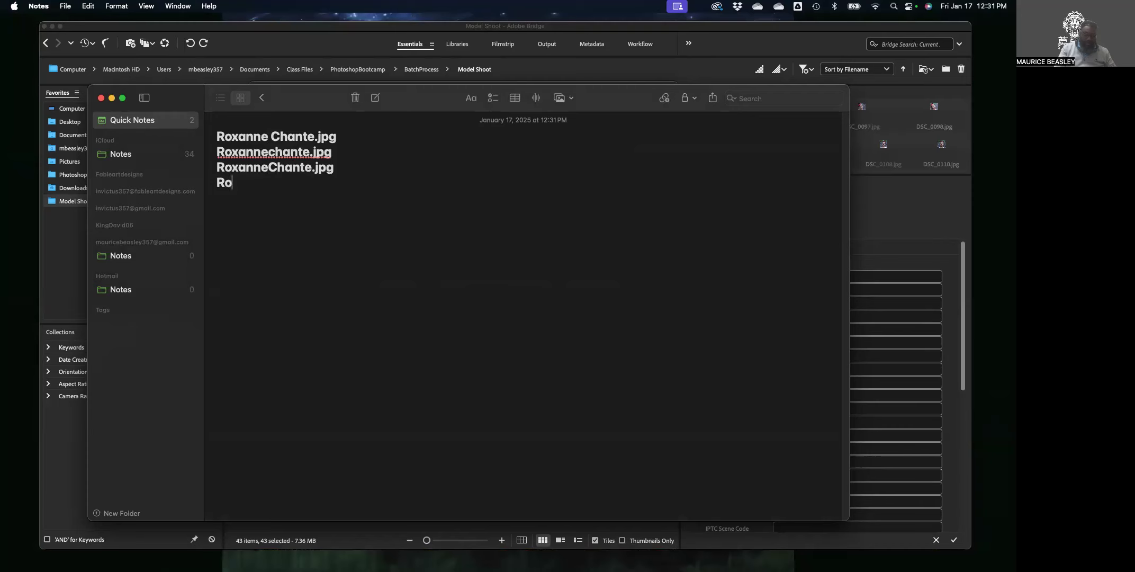
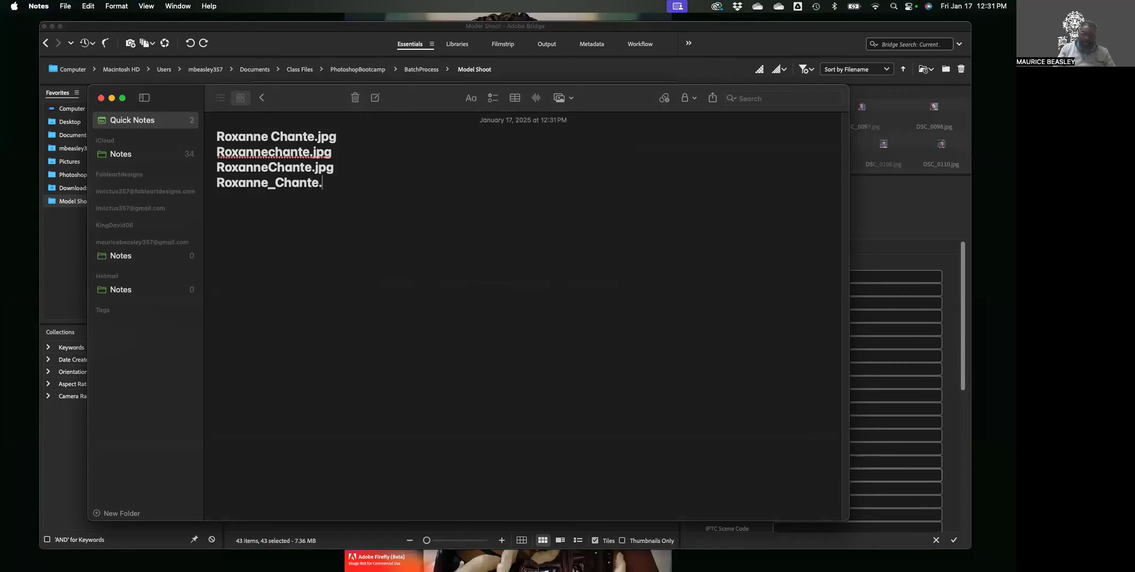
text(.jpg)
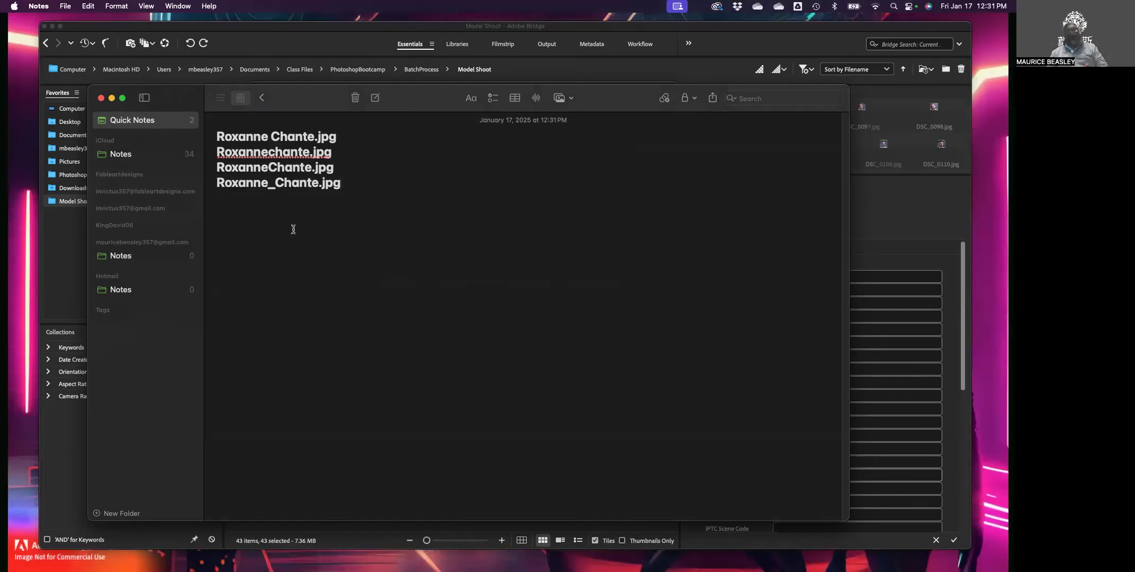
click(268, 136)
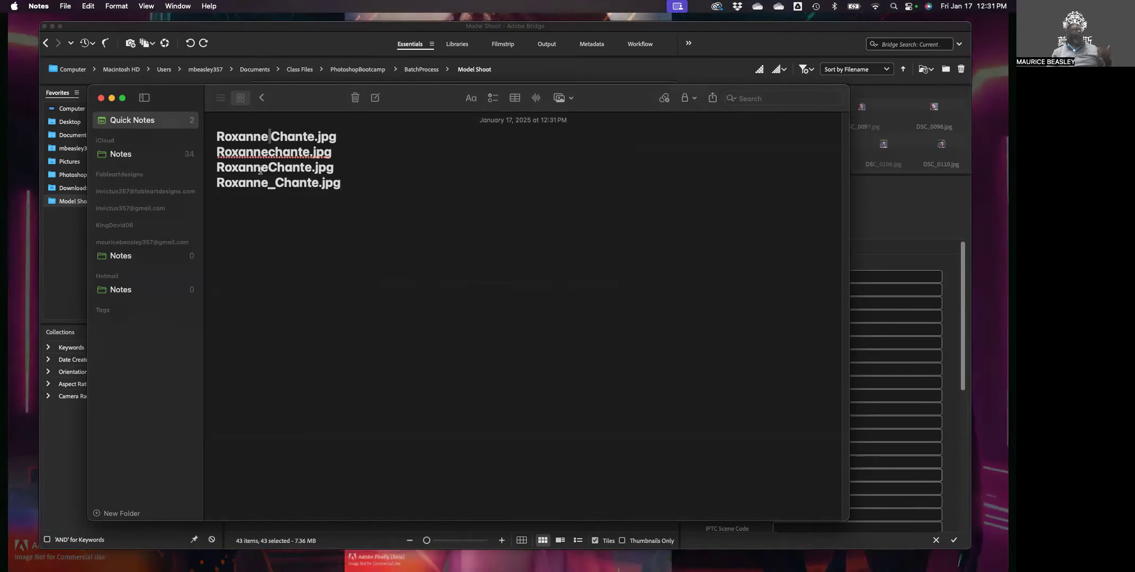
drag(219, 152, 302, 154)
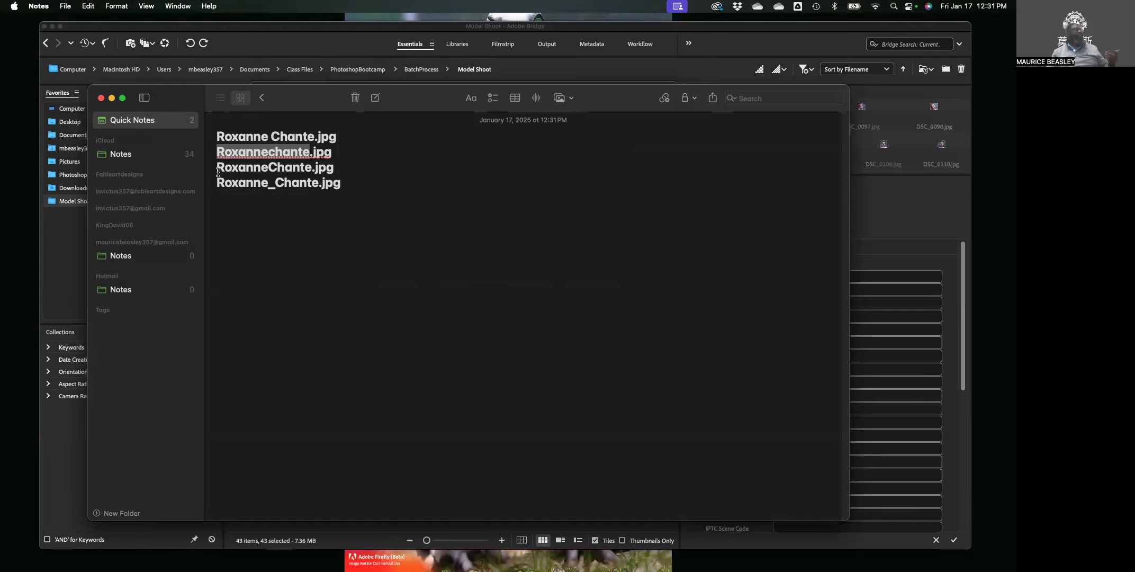
drag(218, 168, 302, 167)
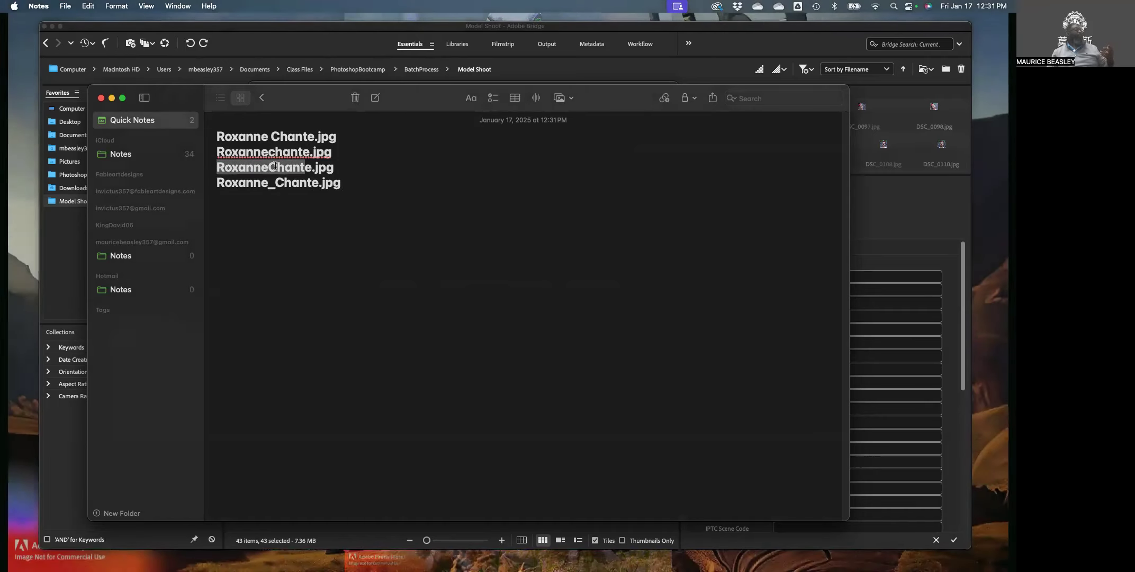
drag(216, 184, 310, 185)
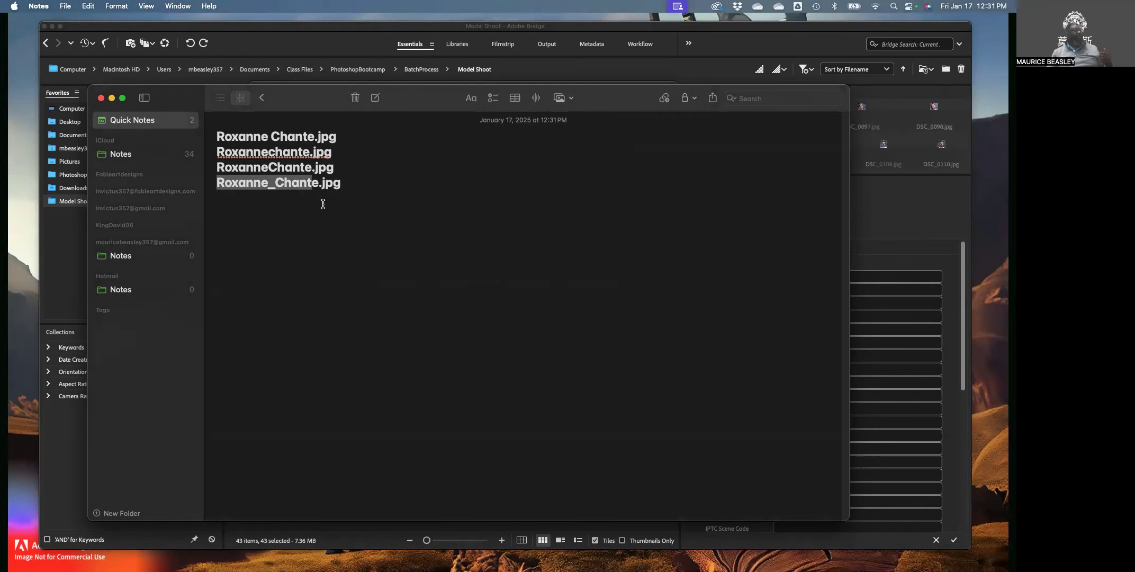
drag(350, 182, 239, 127)
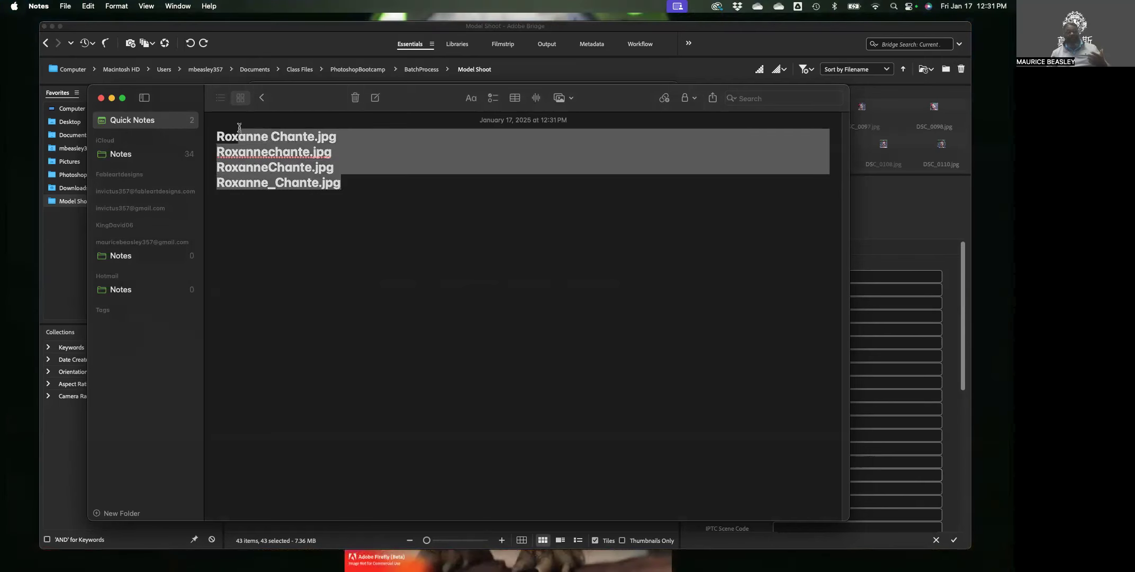
click(382, 197)
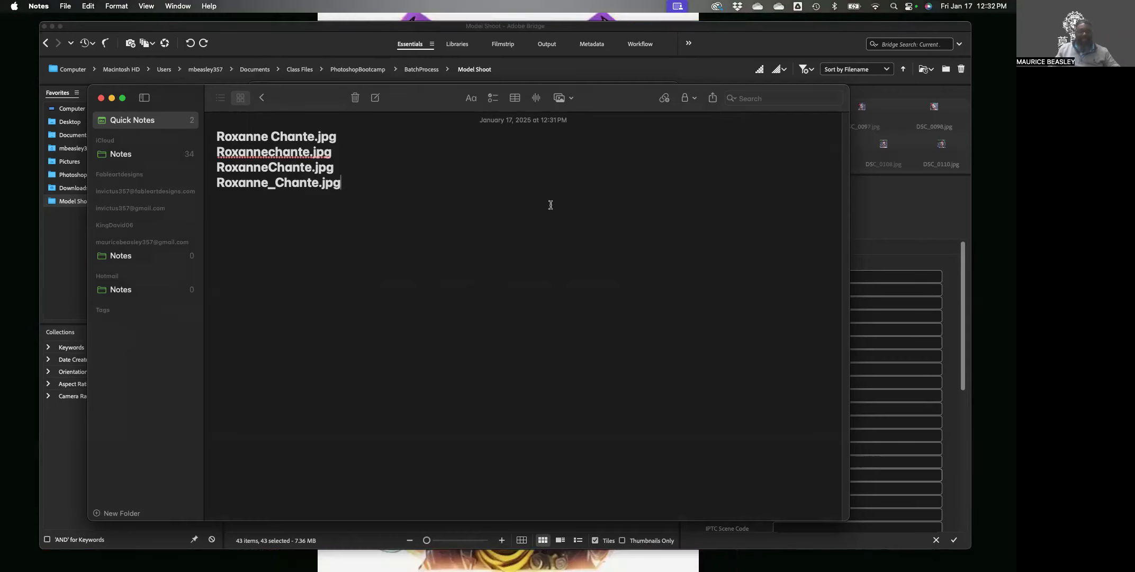
Add 'File name', 'file%20name' and 'Em space' lines below the file names, then start a line with 'm'.
key(Return)
key(Return)
key(Return)
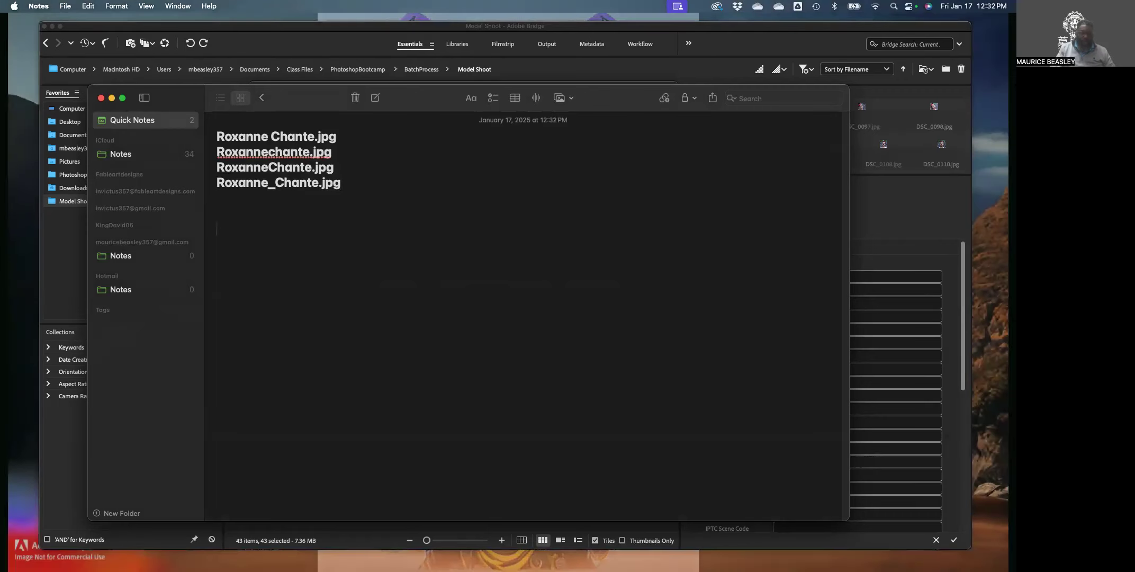
text(fo)
key(BackSpace)
key(BackSpace)
key(BackSpace)
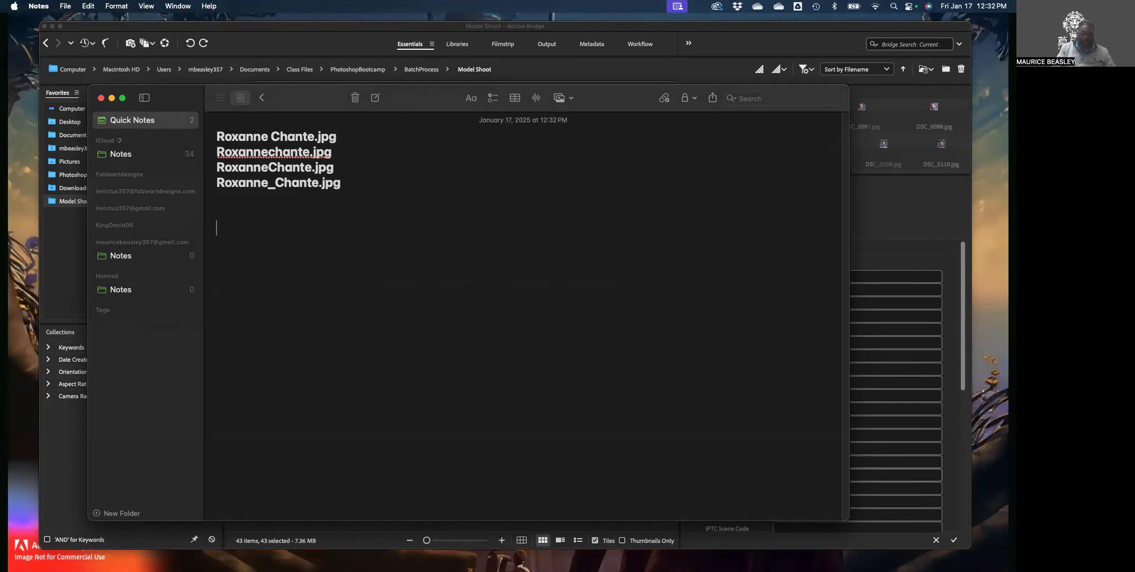
text(file)
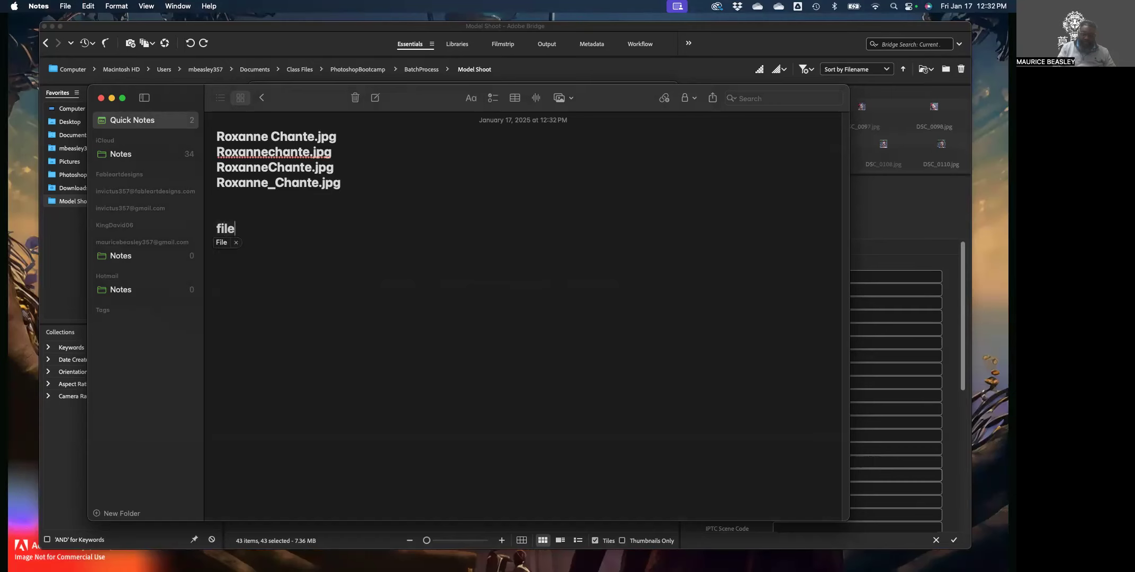
text( name)
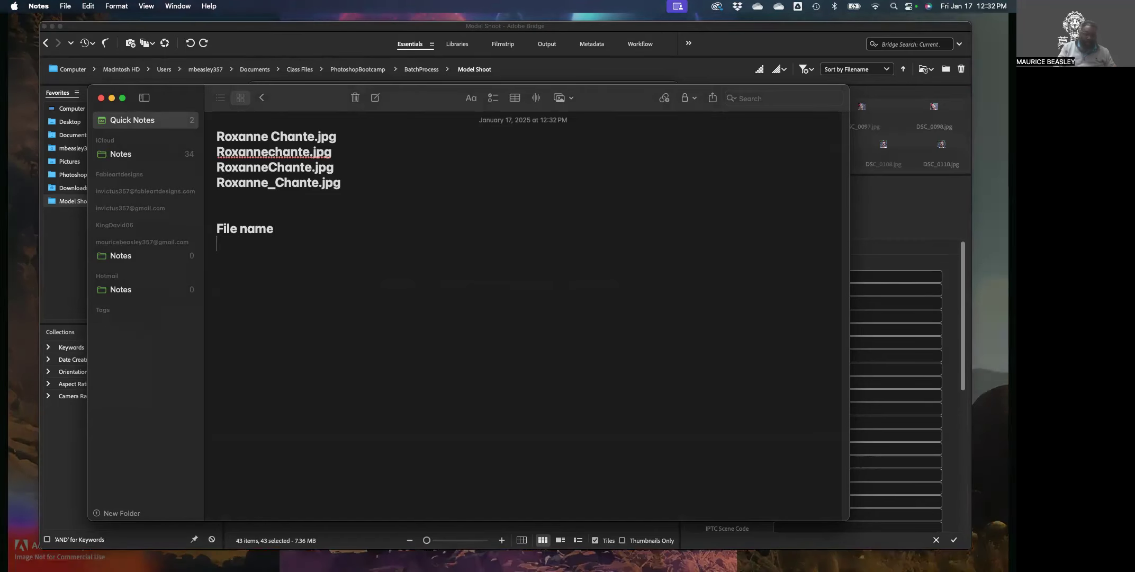
text(f)
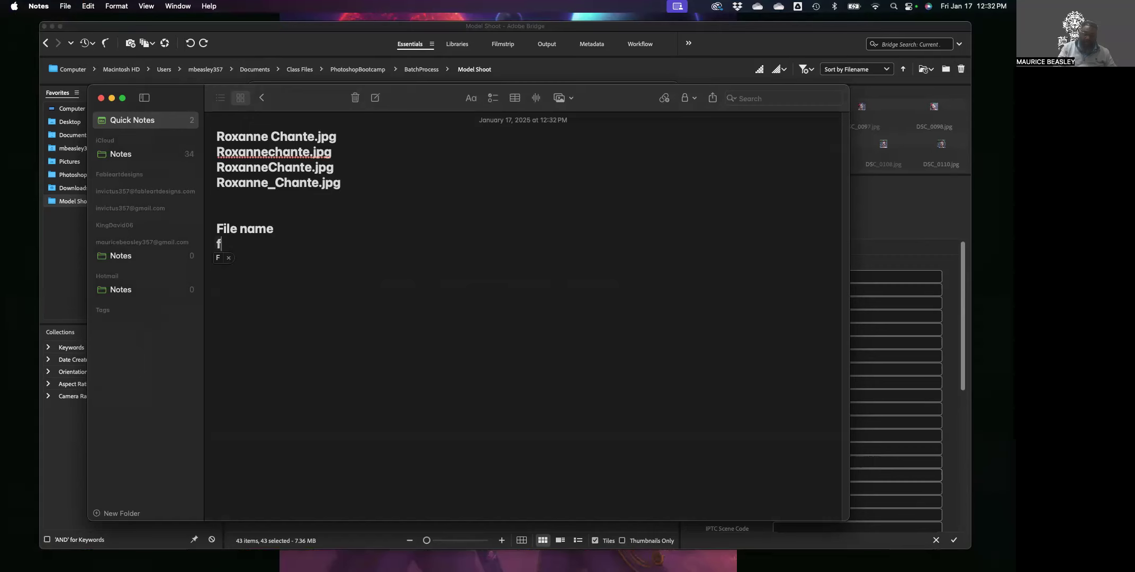
text(ile%)
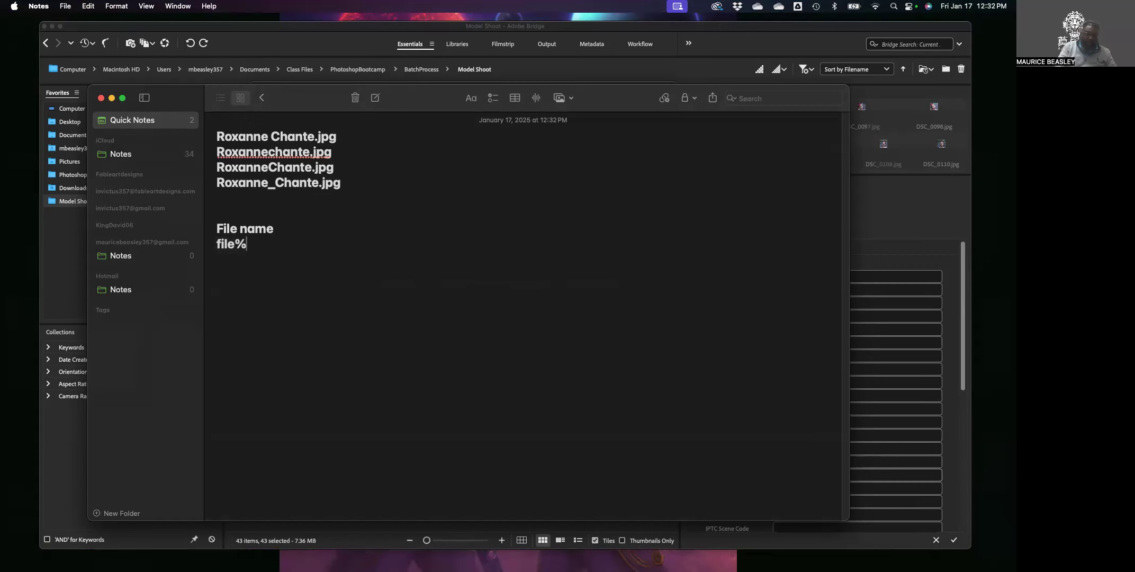
text(20name)
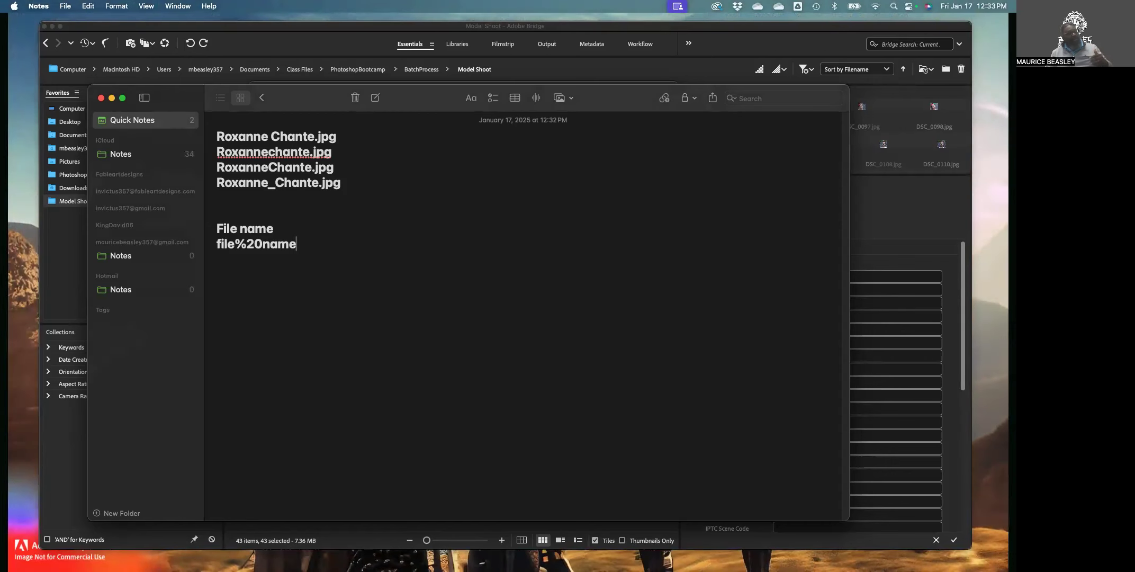
key(Return)
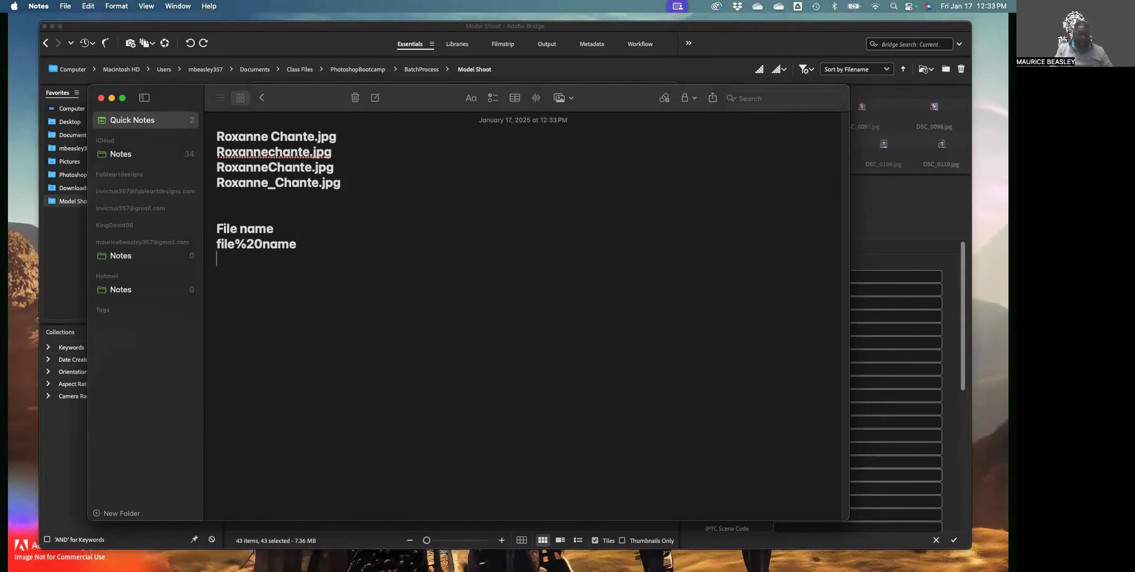
text(Em s)
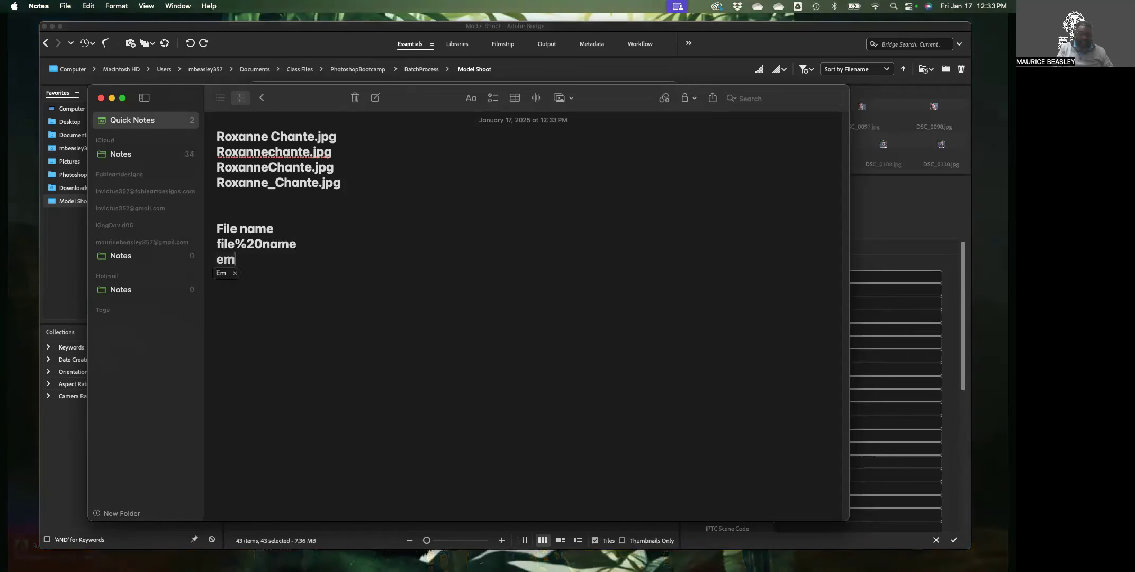
text(pace)
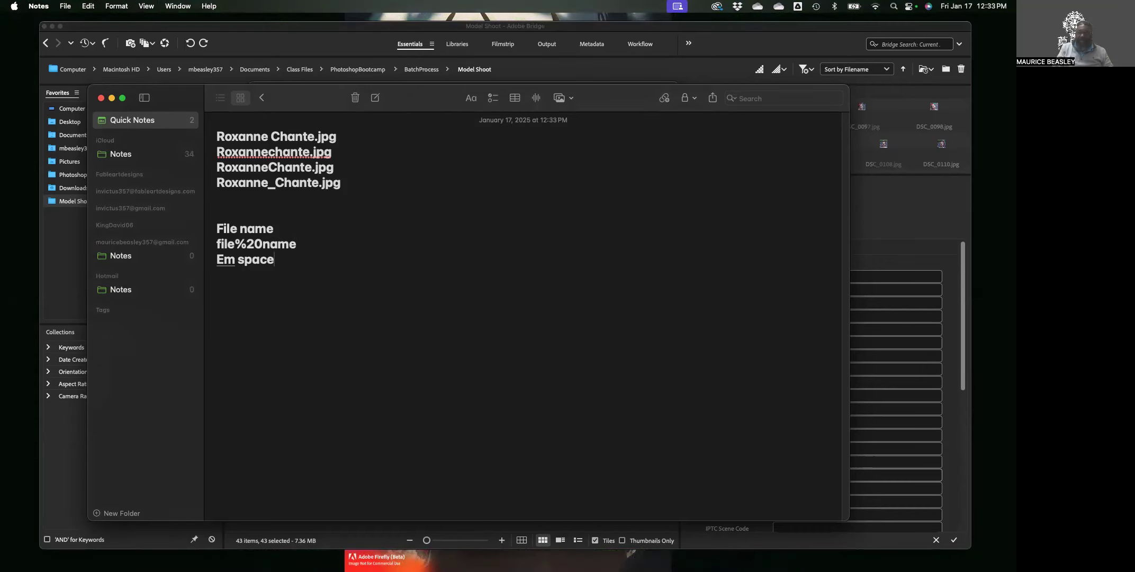
key(Return)
key(Return)
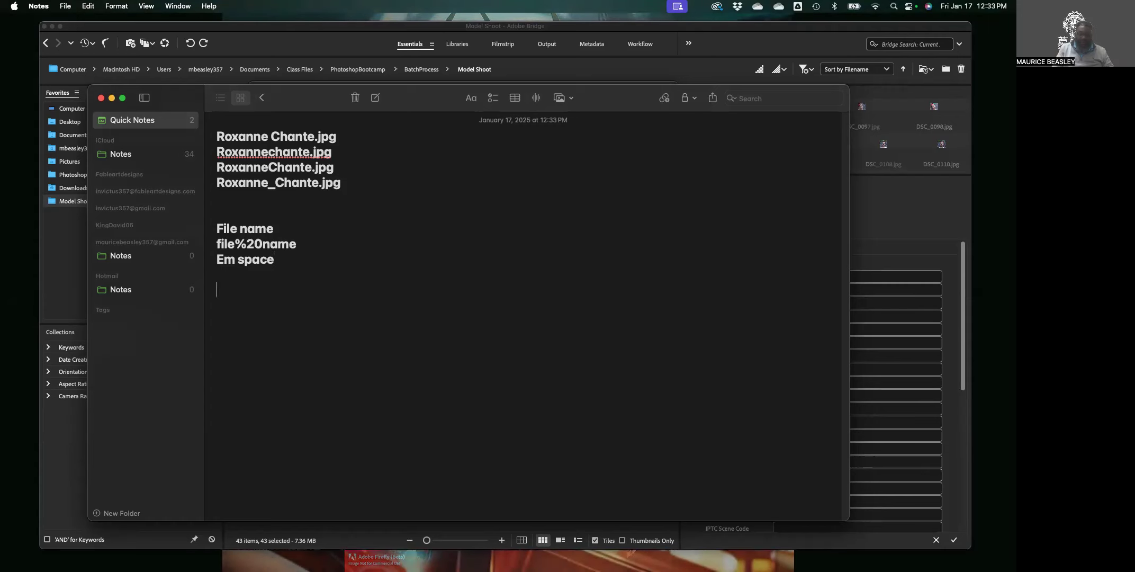
text(m)
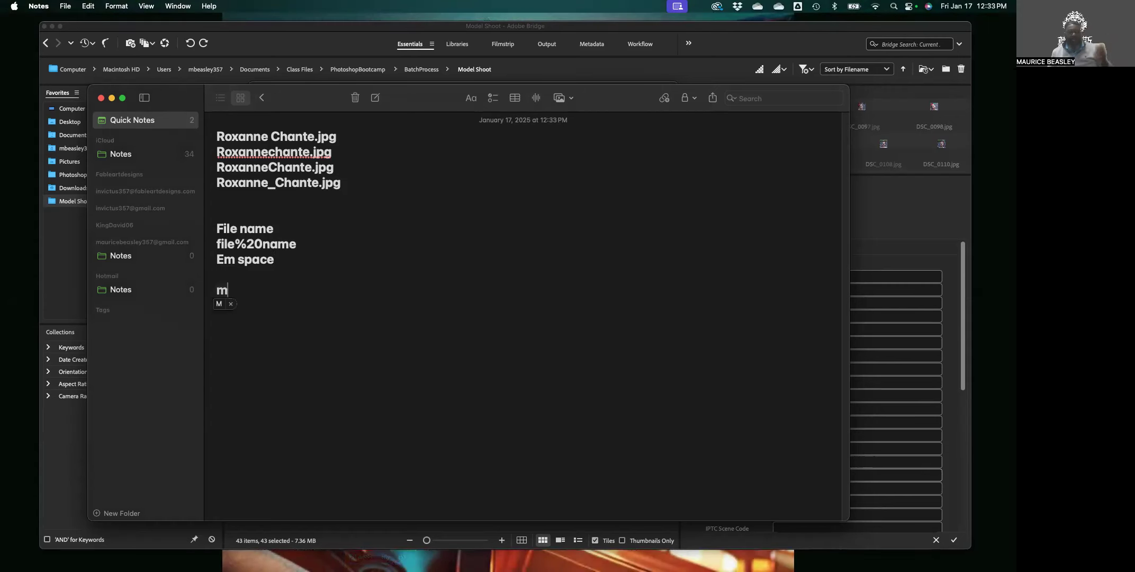
Keep 'm' lowercase and add a lowercase 'n' line below it, rejecting autocapitalization.
click(230, 303)
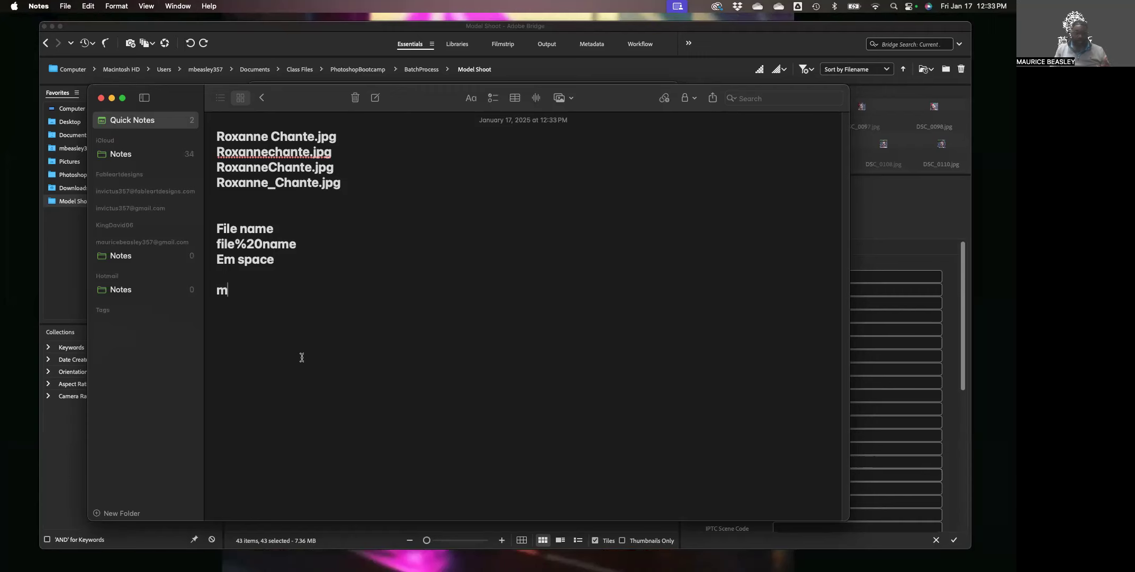
key(Return)
text(N)
key(Return)
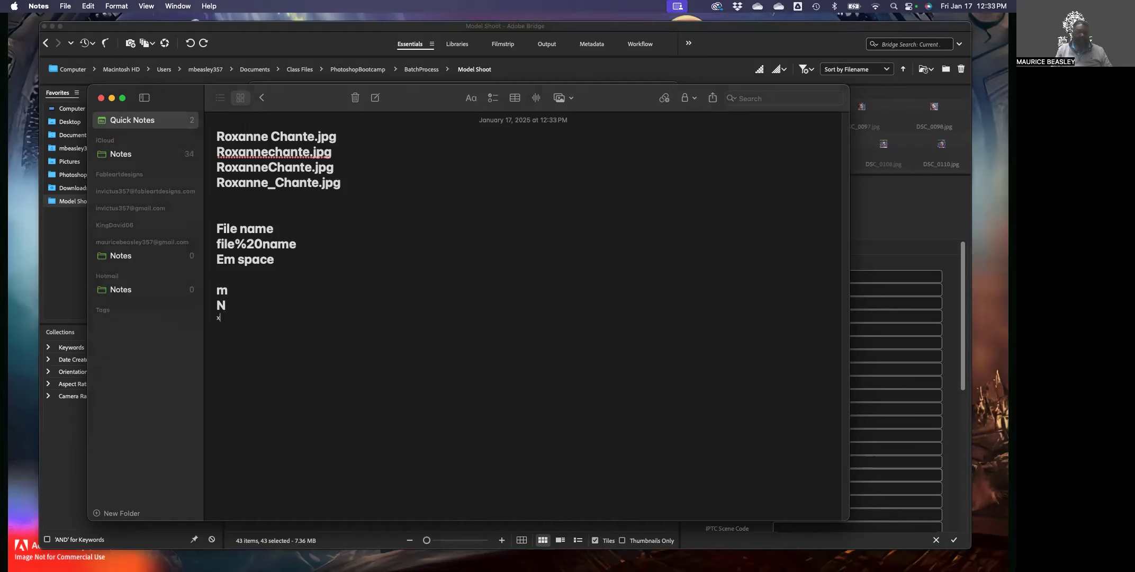
key(Return)
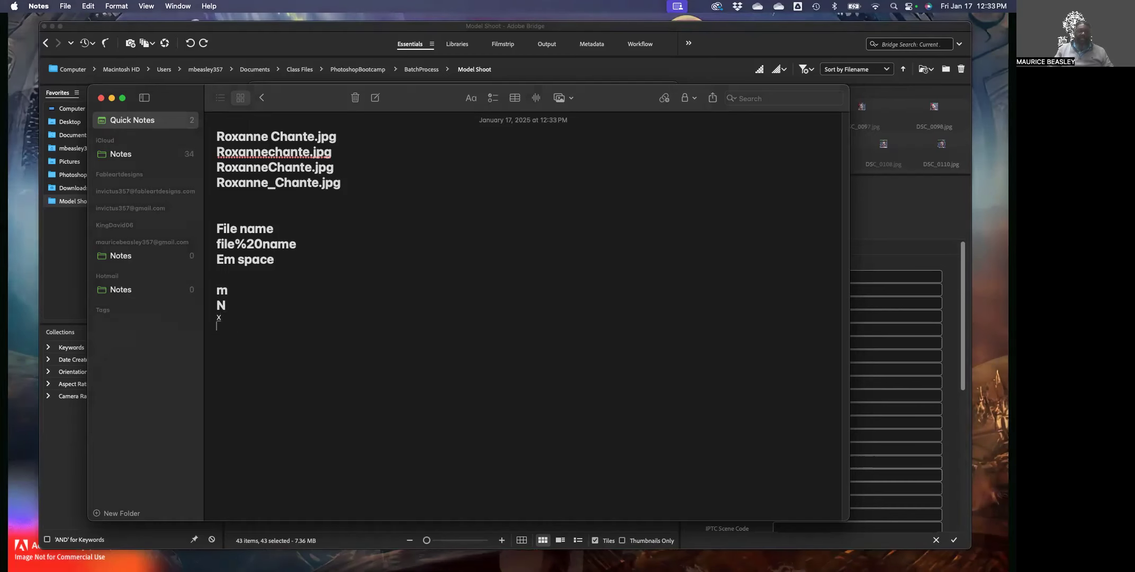
double_click(220, 303)
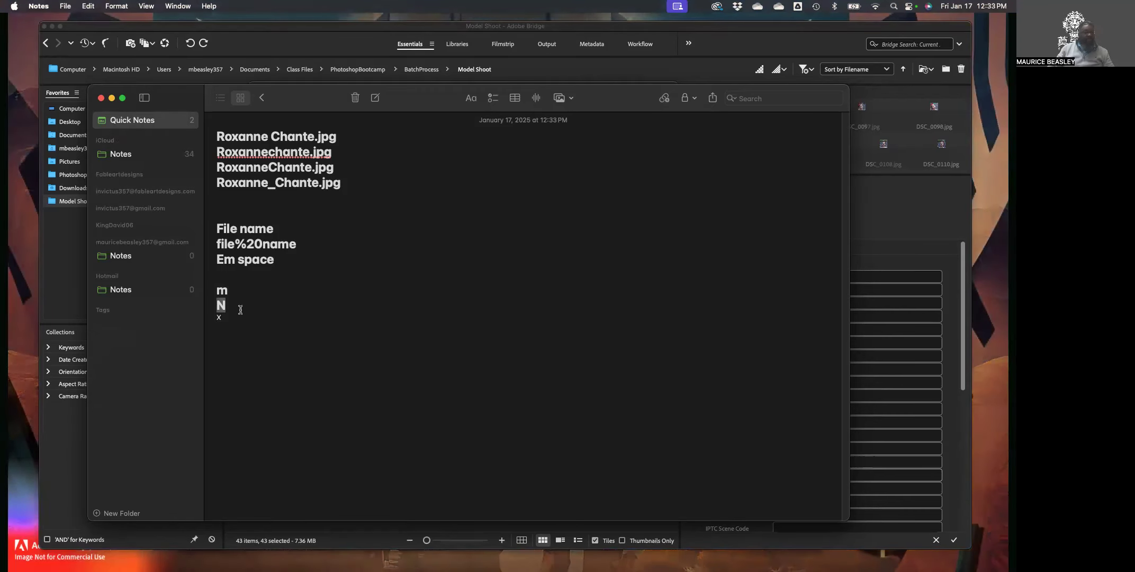
text(n)
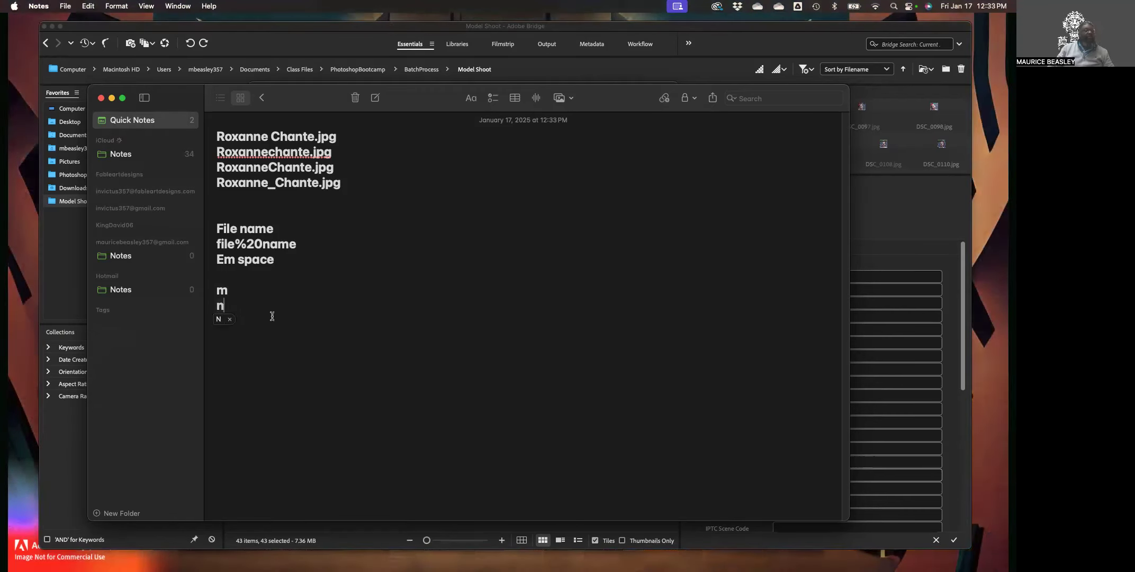
click(228, 319)
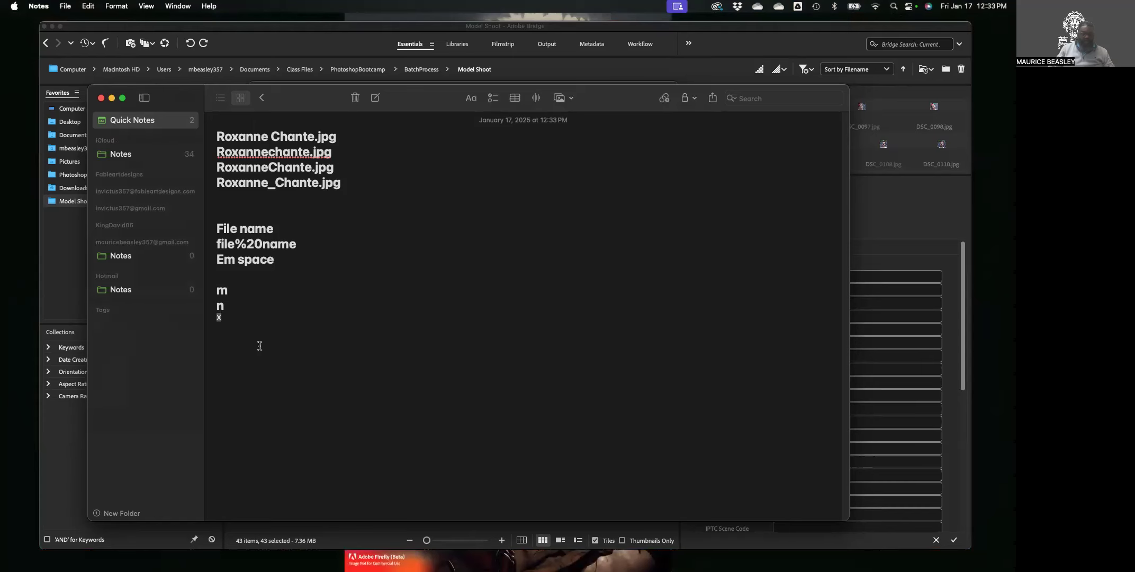
Add a lowercase 'x' line below 'n' and delete the leftover stray x line.
click(281, 354)
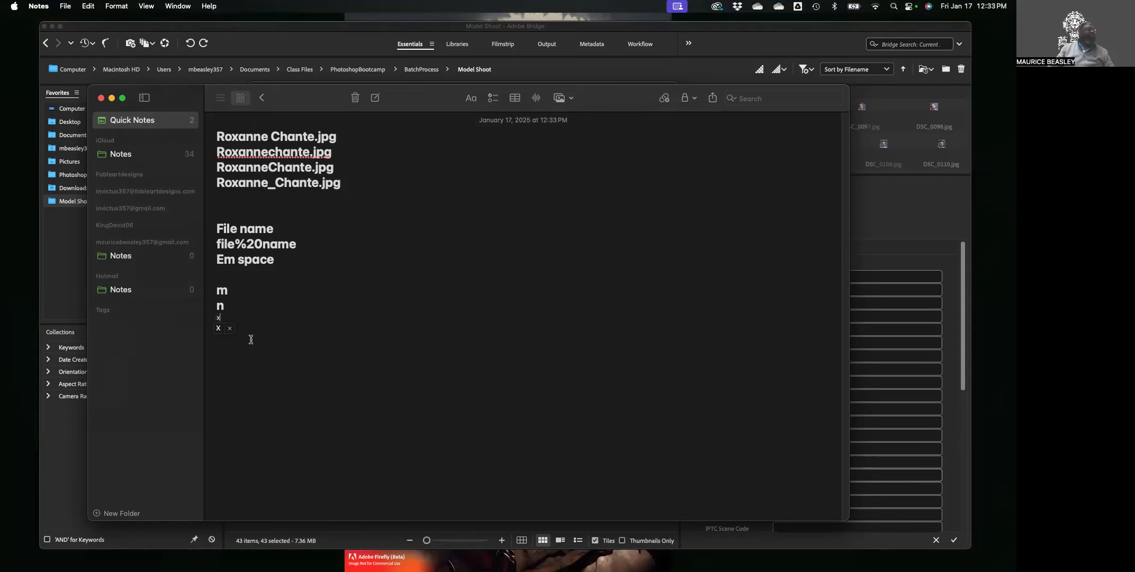
key(Return)
text(x)
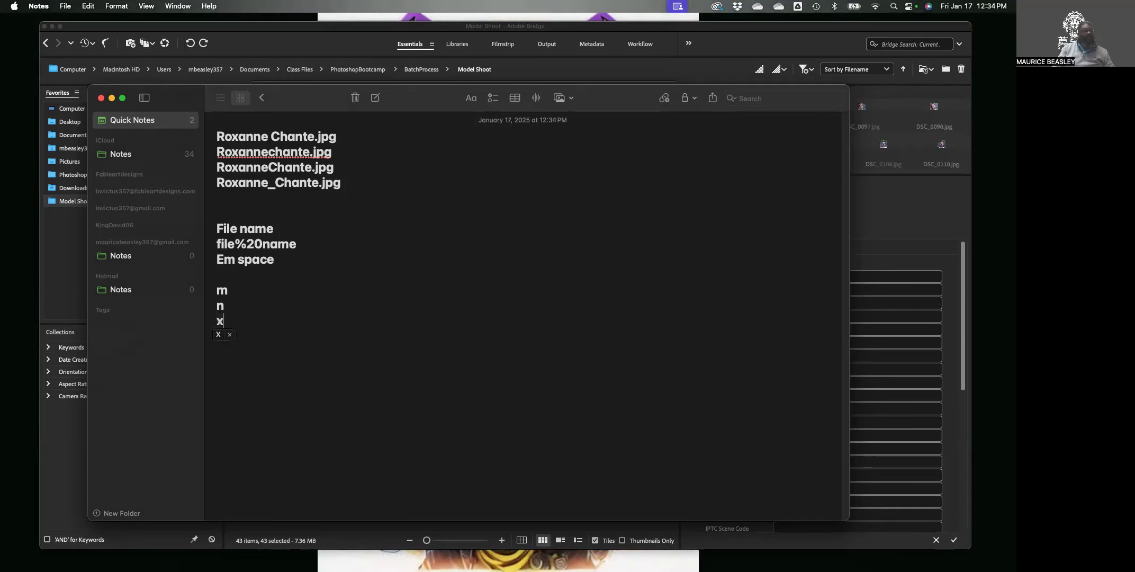
click(229, 335)
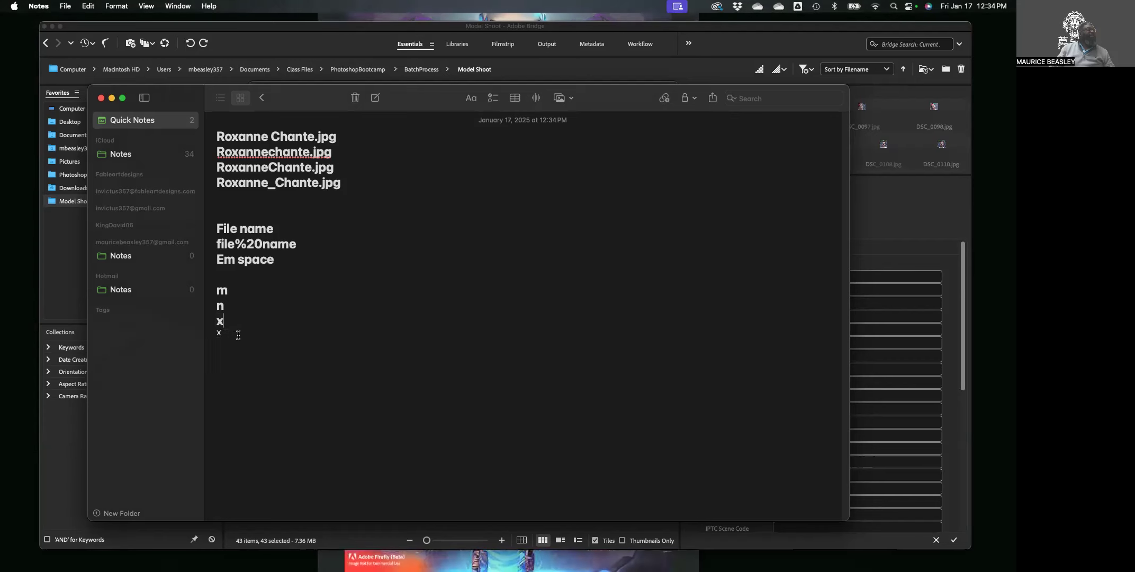
triple_click(222, 338)
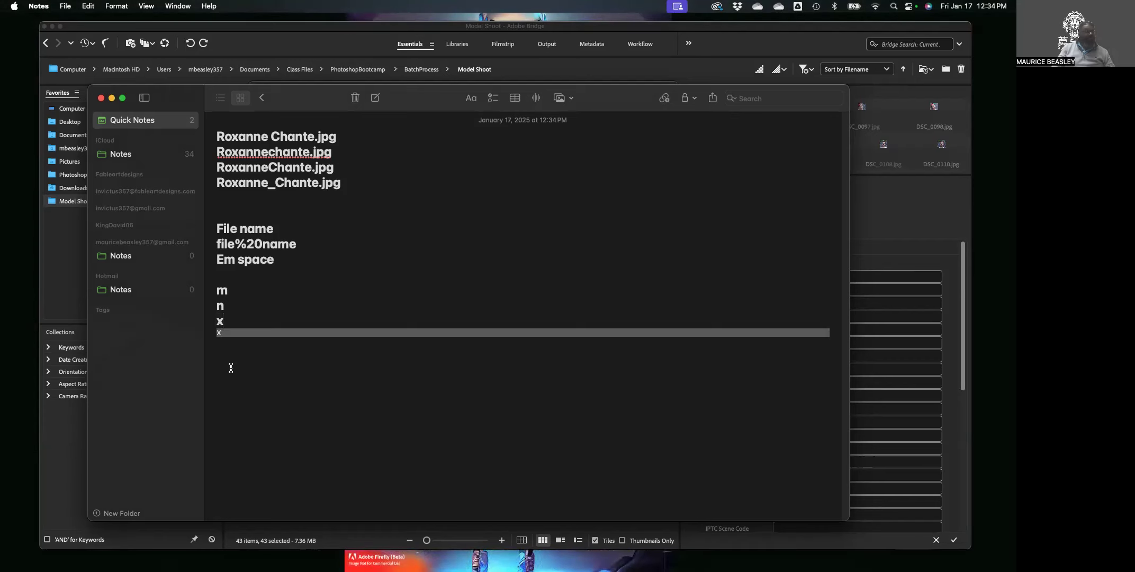
key(BackSpace)
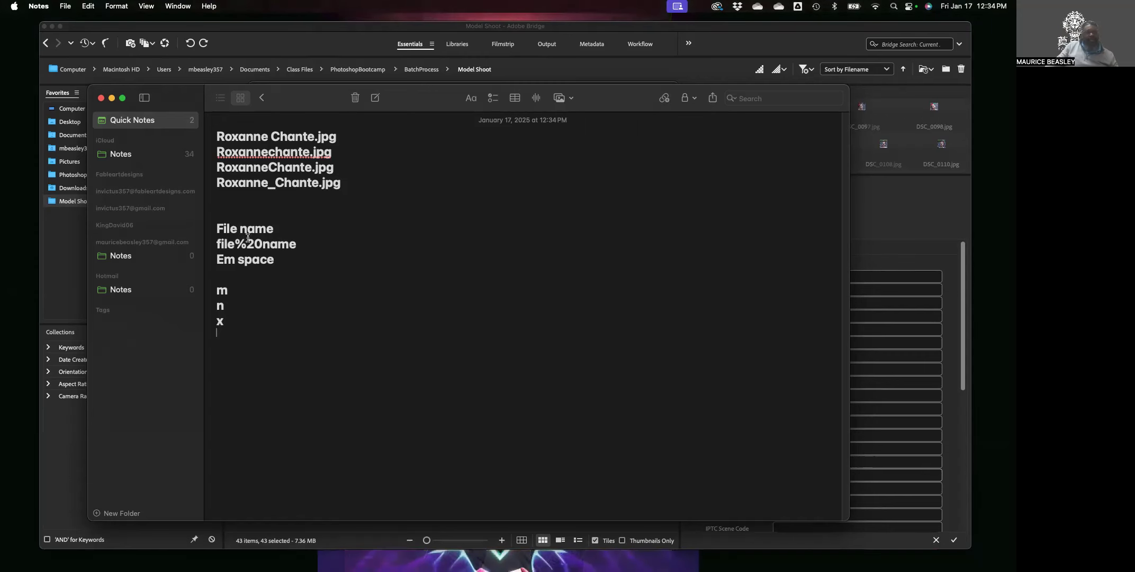
Type '20% of' in front of the 'Em space' line.
drag(261, 243, 235, 244)
double_click(222, 289)
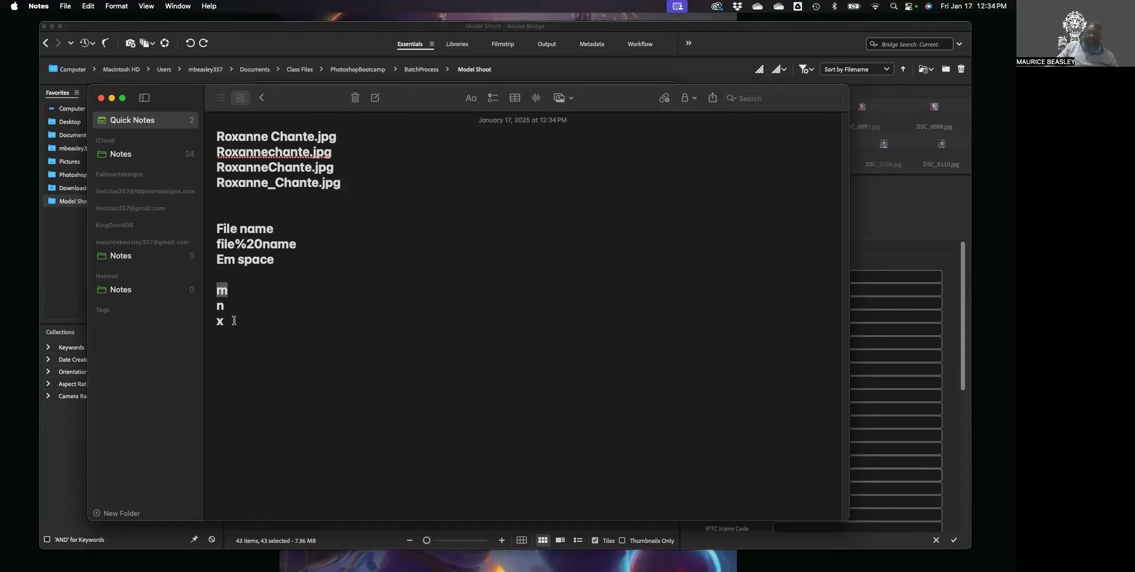
click(217, 259)
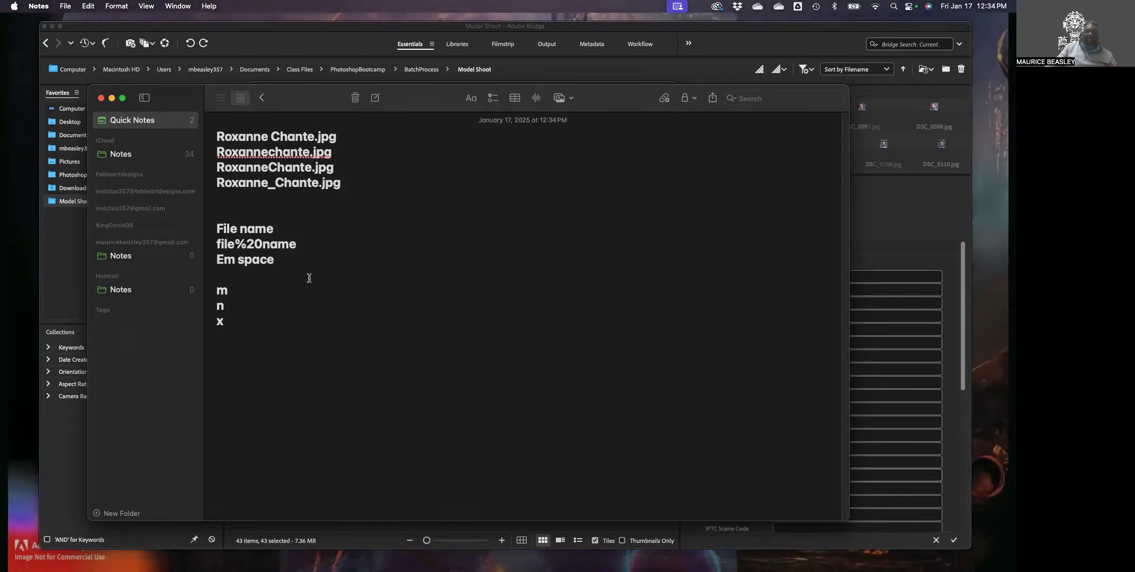
text(20% )
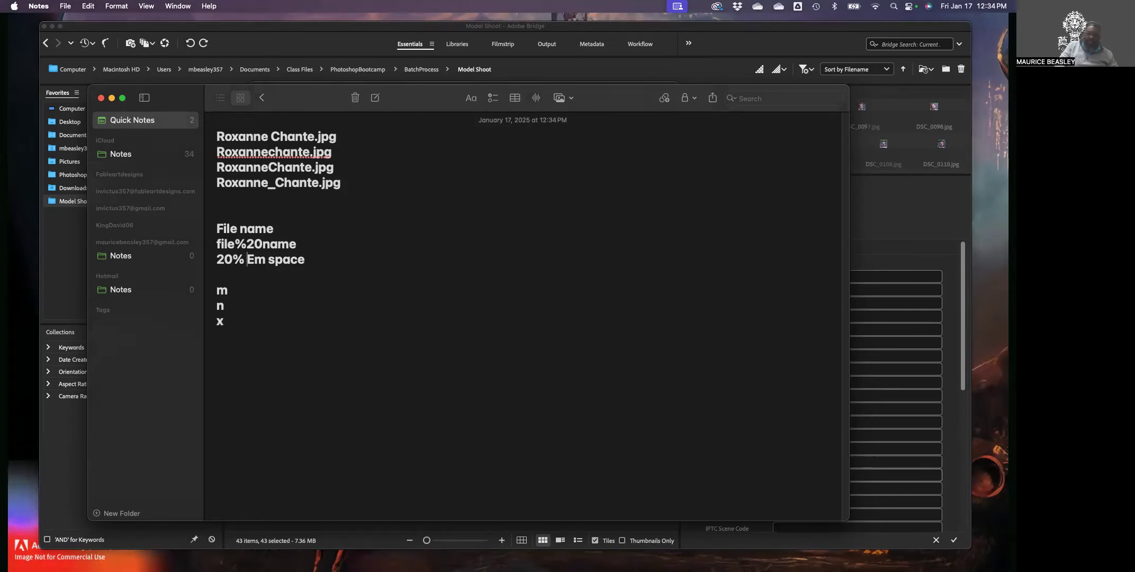
text(of)
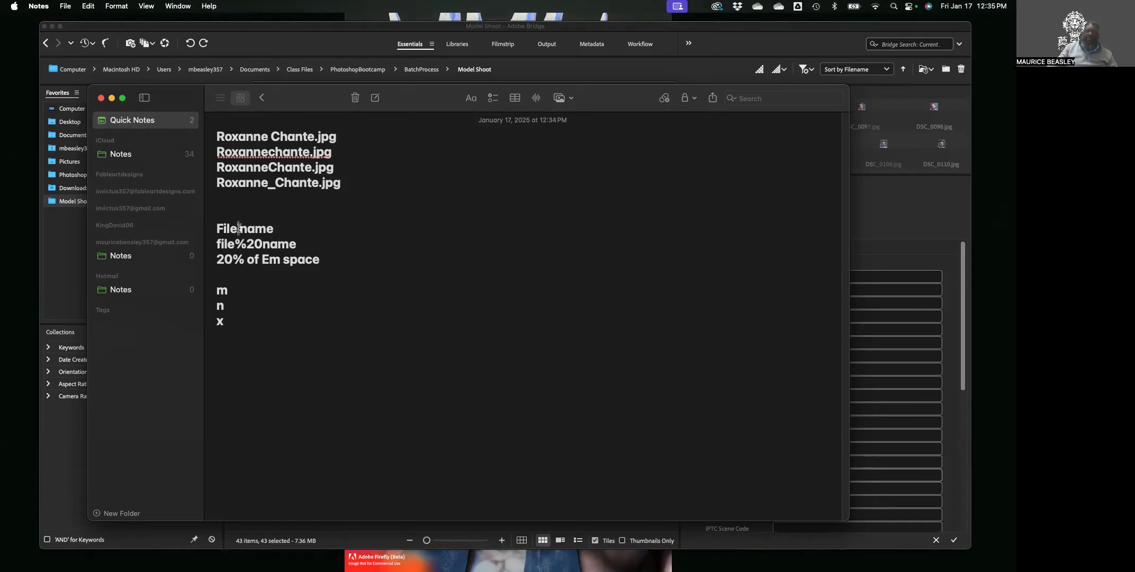
Select and review the 'File name', 'file%20name' and spaced .jpg name lines in the note.
drag(255, 244, 235, 242)
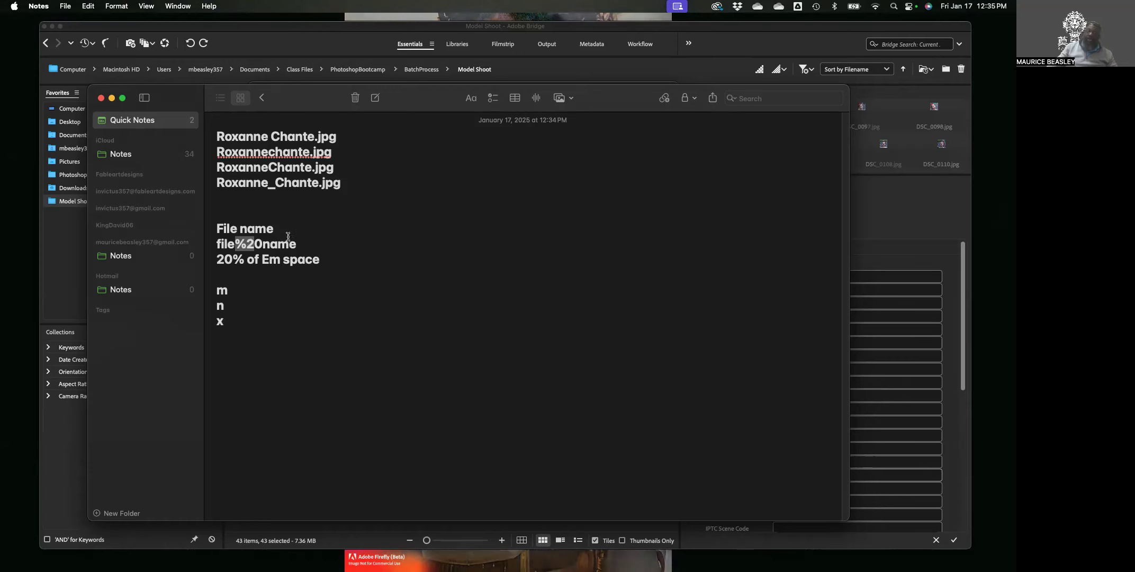
drag(274, 229, 188, 222)
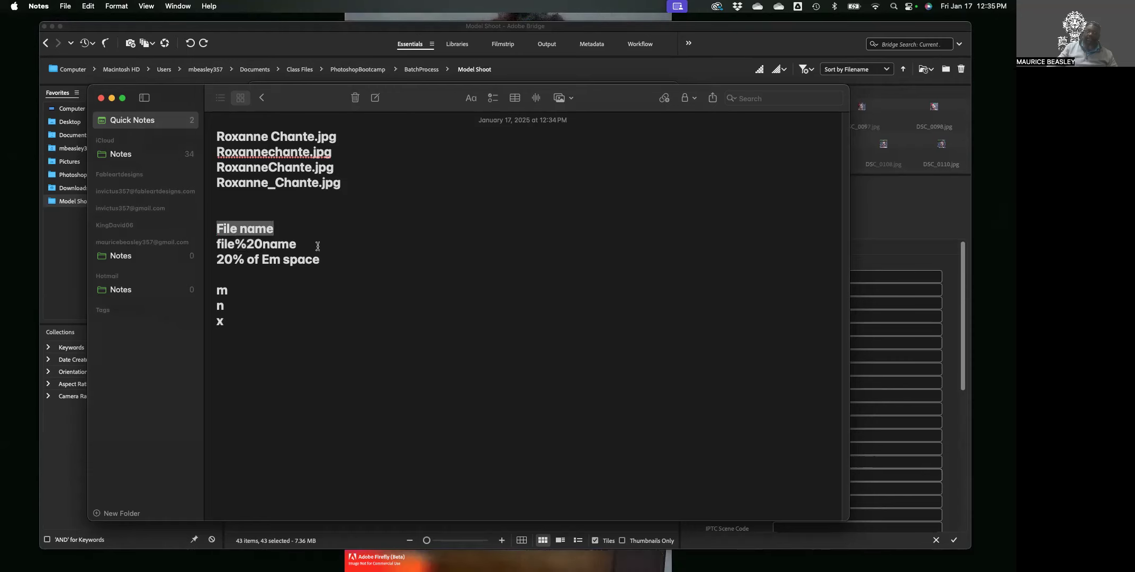
drag(304, 245, 205, 247)
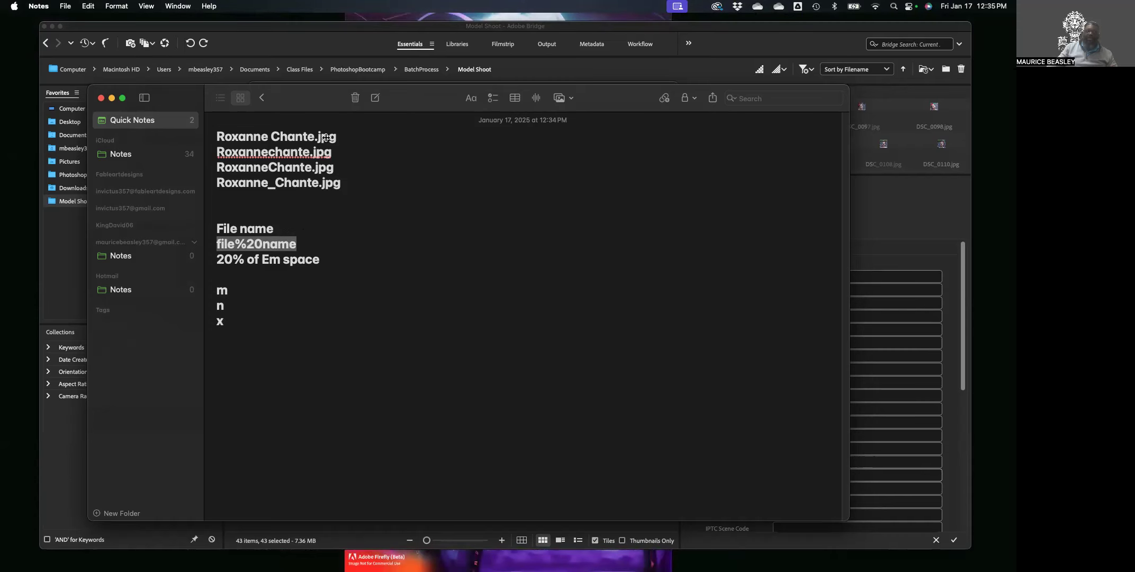
drag(345, 136, 204, 138)
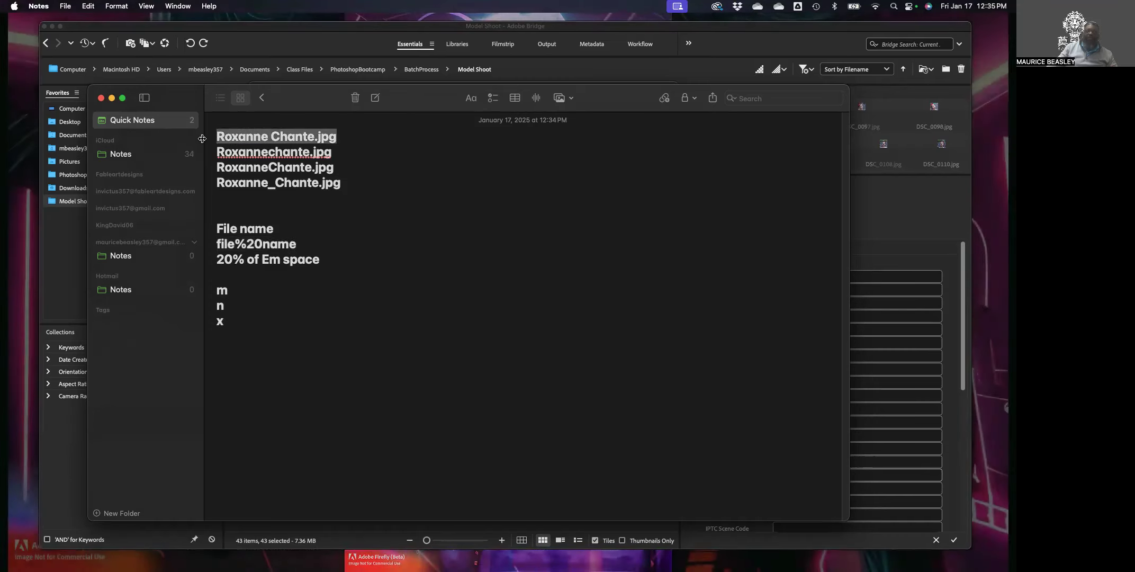
drag(358, 184, 199, 151)
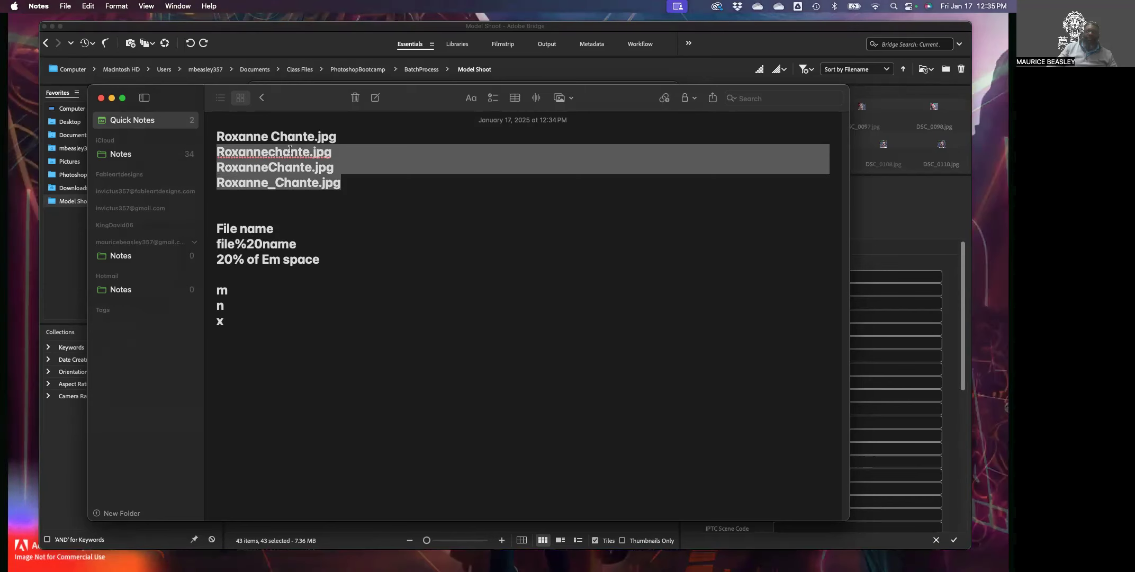
click(278, 169)
Review the underscore-joined and camel-case name lines, then switch back to the Batch Rename dialog.
drag(265, 184, 273, 185)
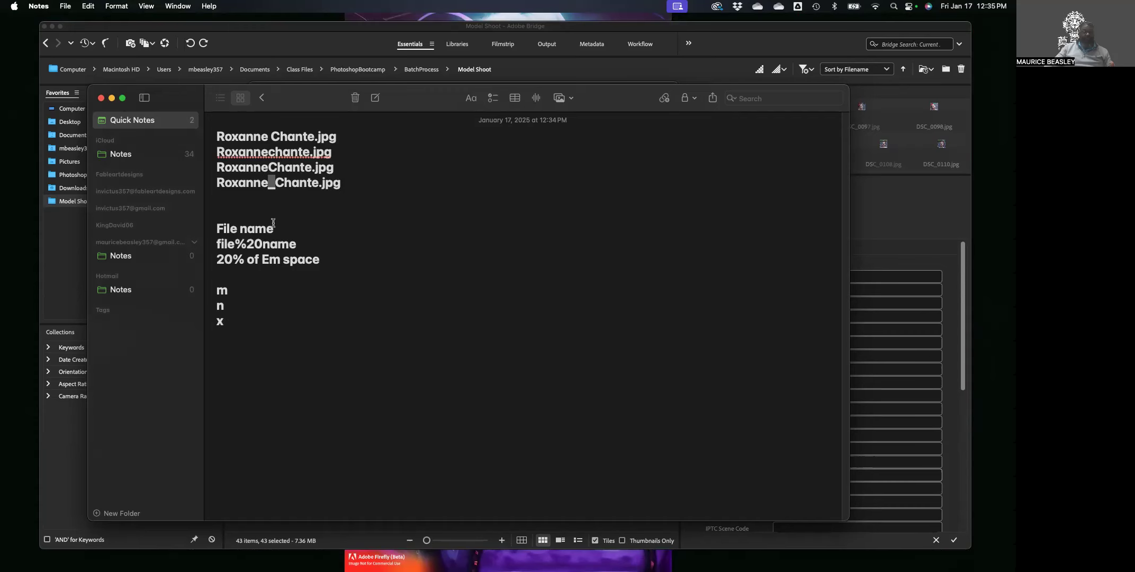
drag(347, 185, 214, 184)
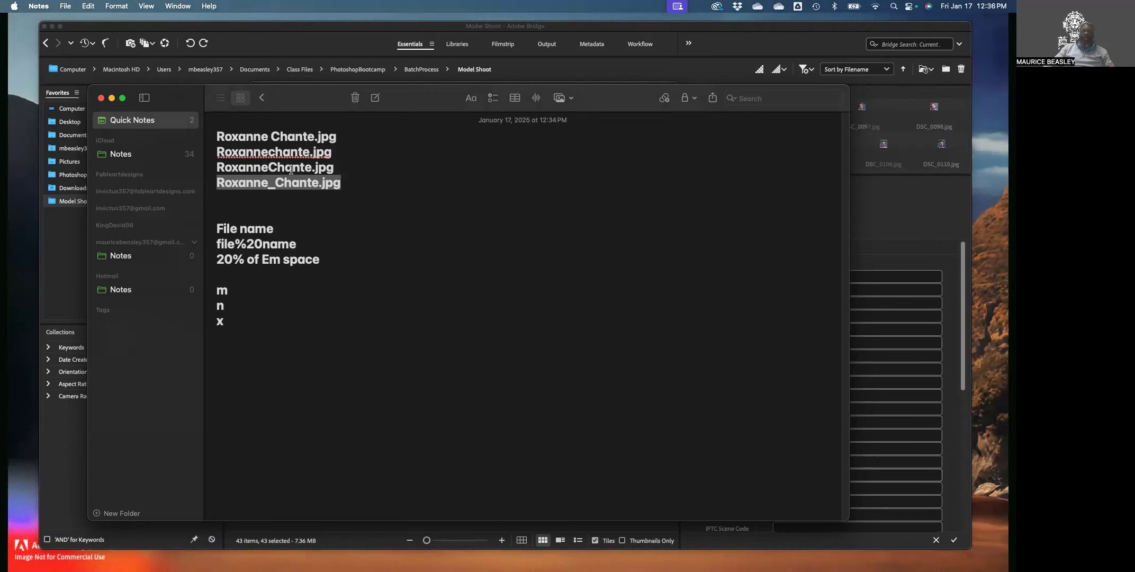
drag(343, 166, 214, 168)
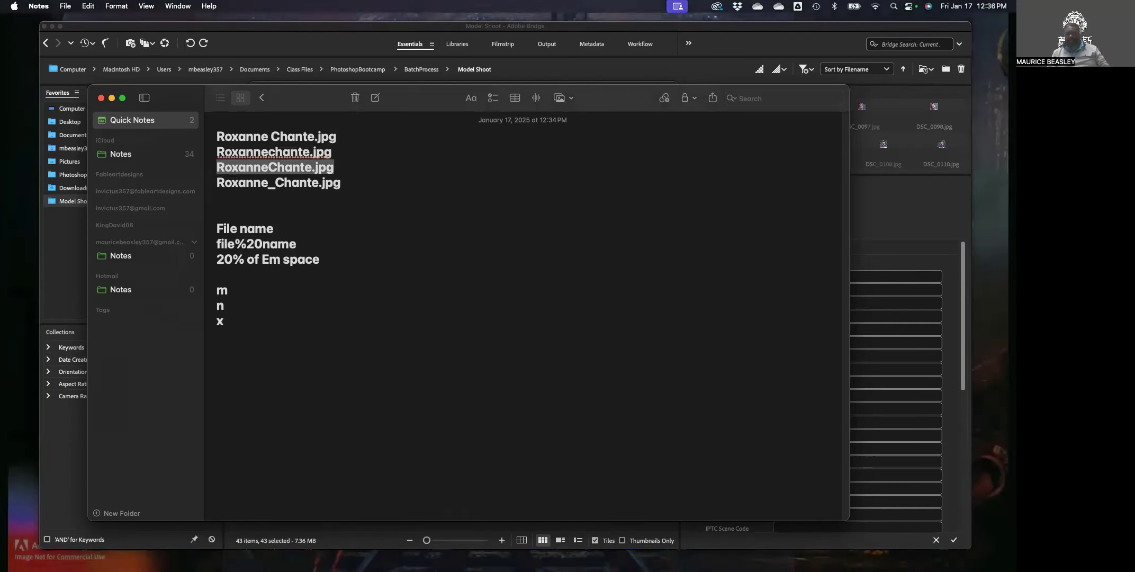
key(super+Tab)
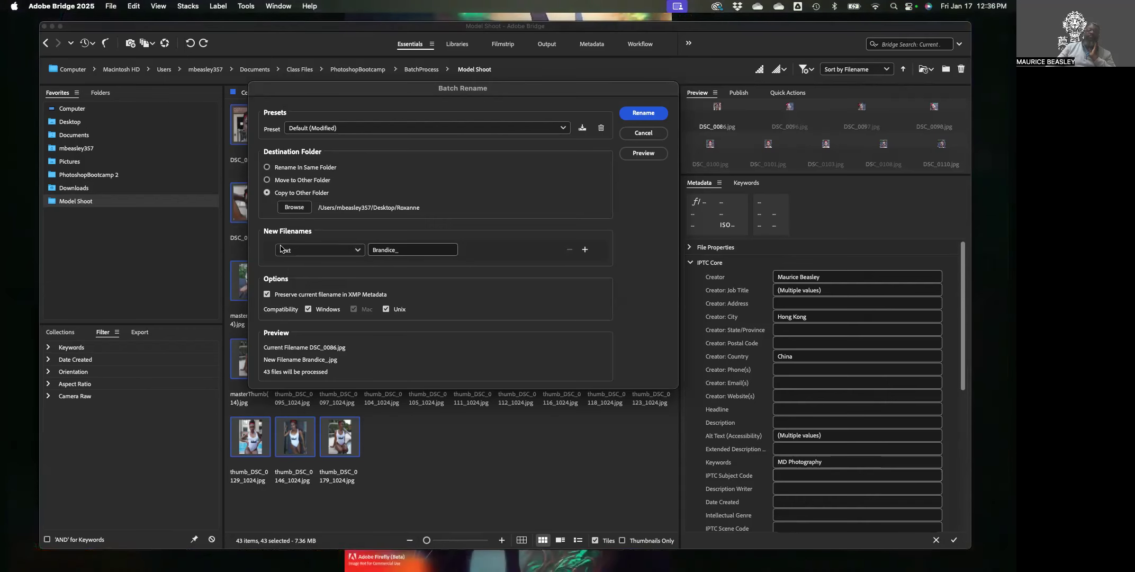
Show the element-type choices for the Text element under New Filenames.
click(319, 254)
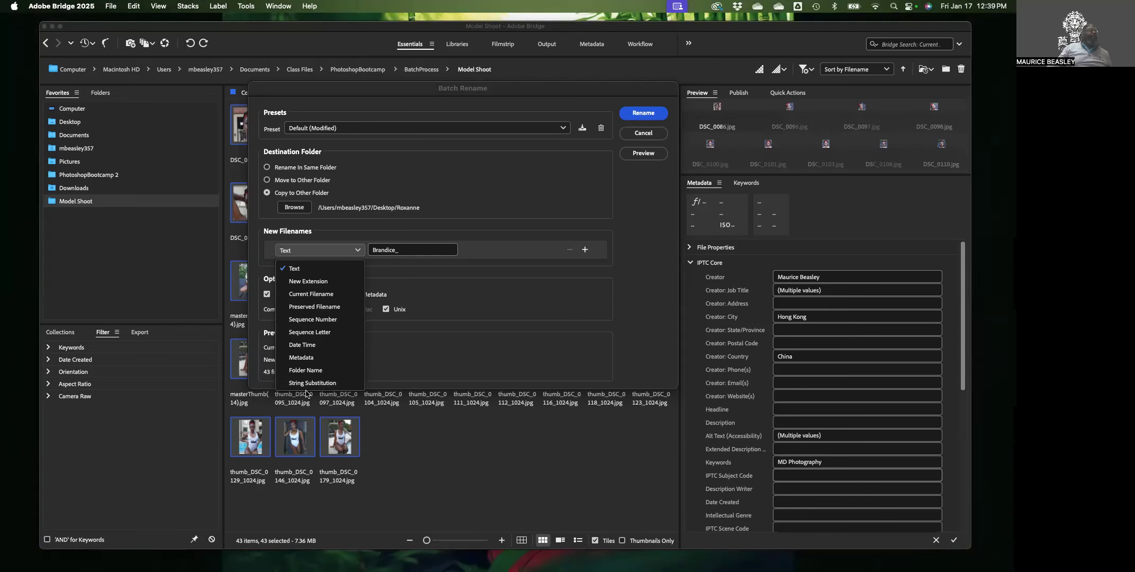
Enter the model's underscore-joined name ending in '_' as the filename text, then add a second element.
key(Escape)
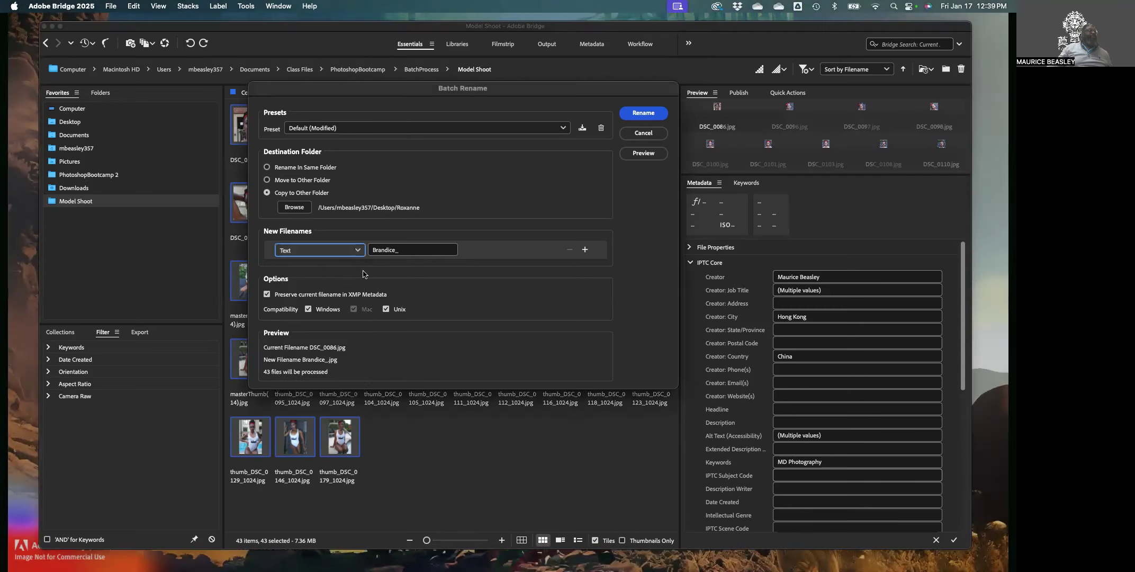
key(Tab)
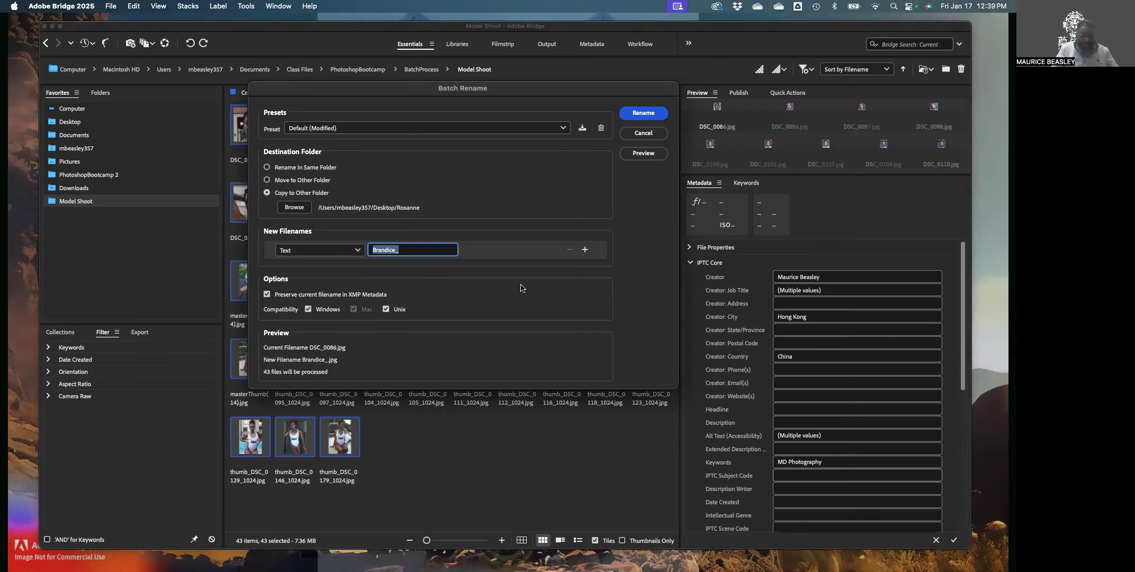
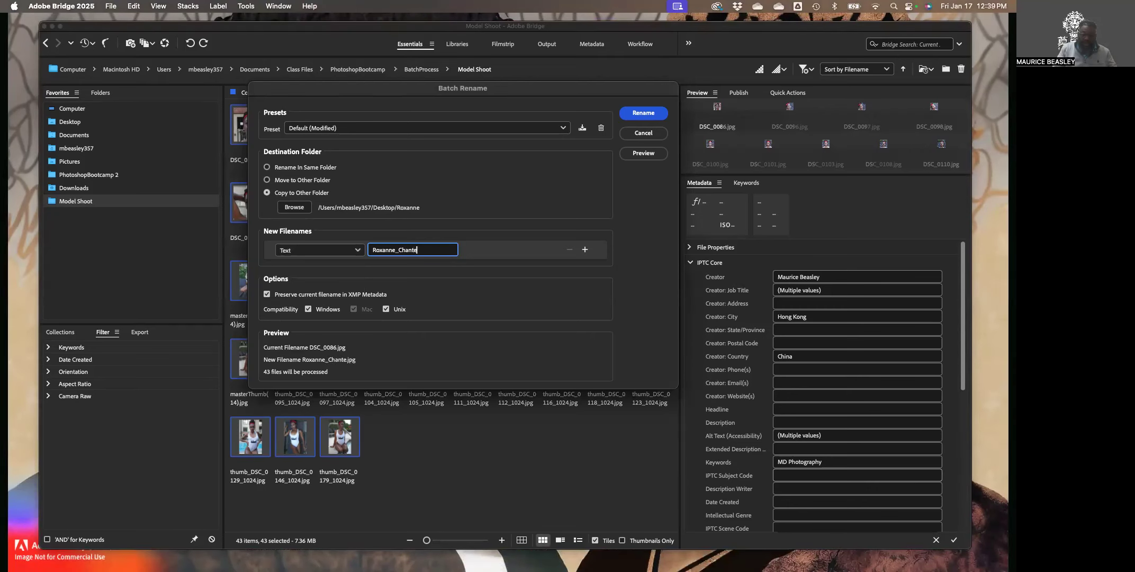
text(_)
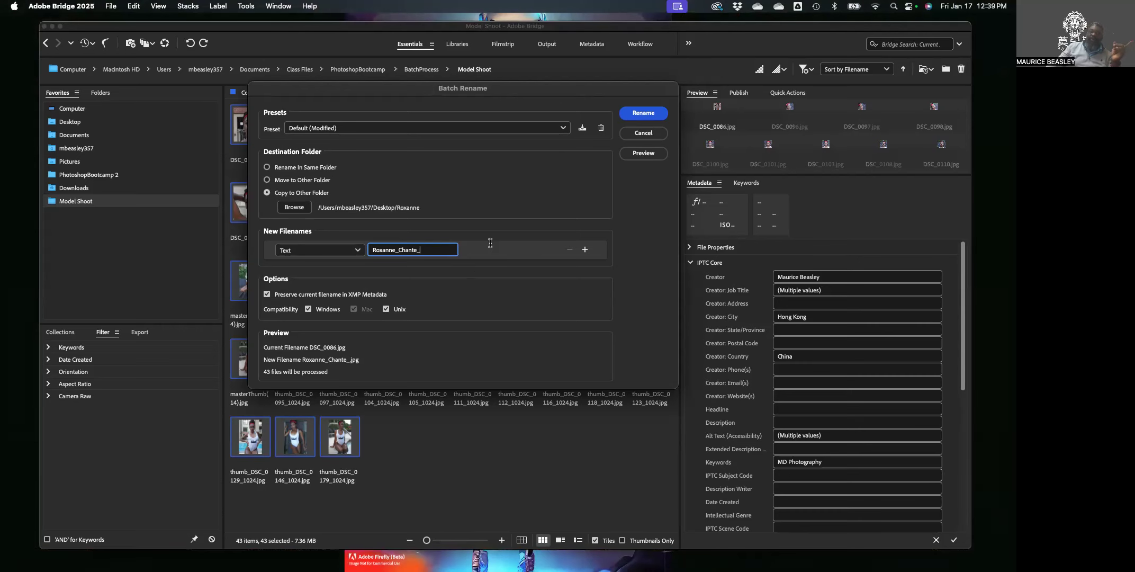
click(585, 250)
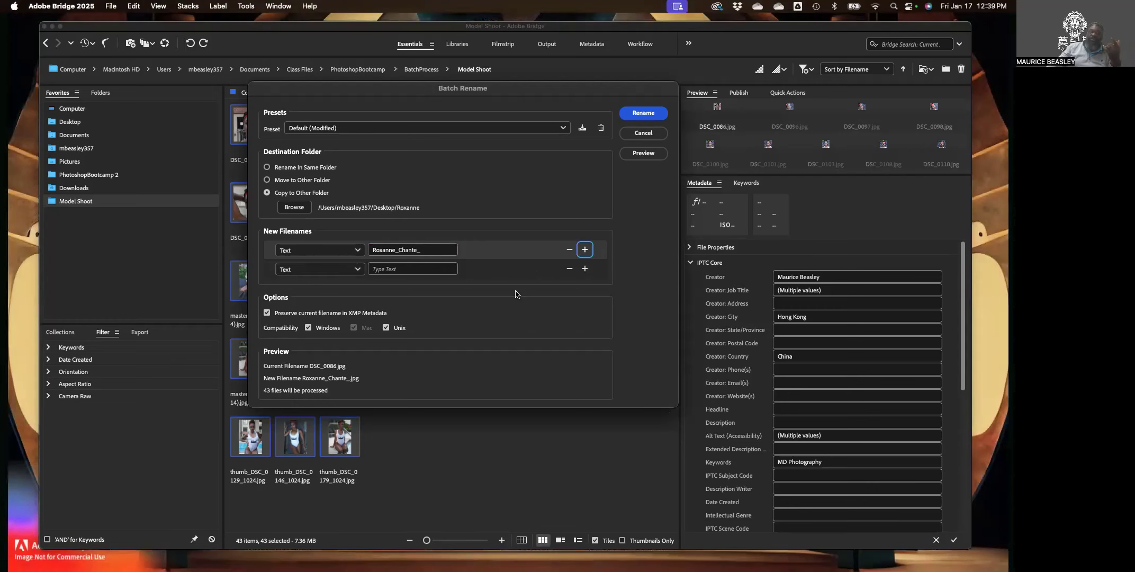
Make the second rename element a Sequence Number starting at 1 with Three Digits.
click(351, 271)
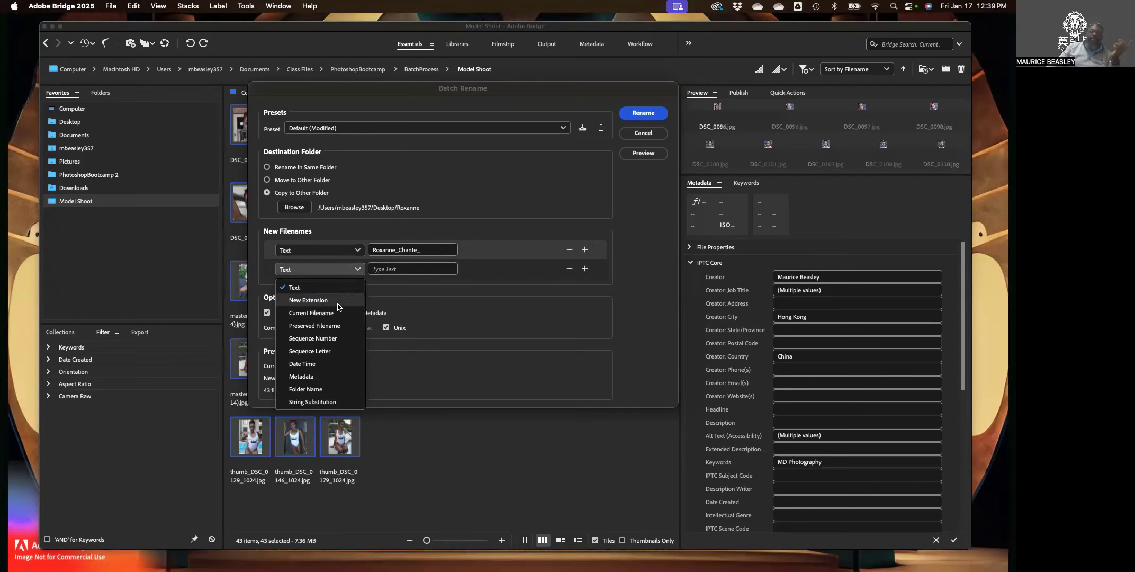
click(329, 339)
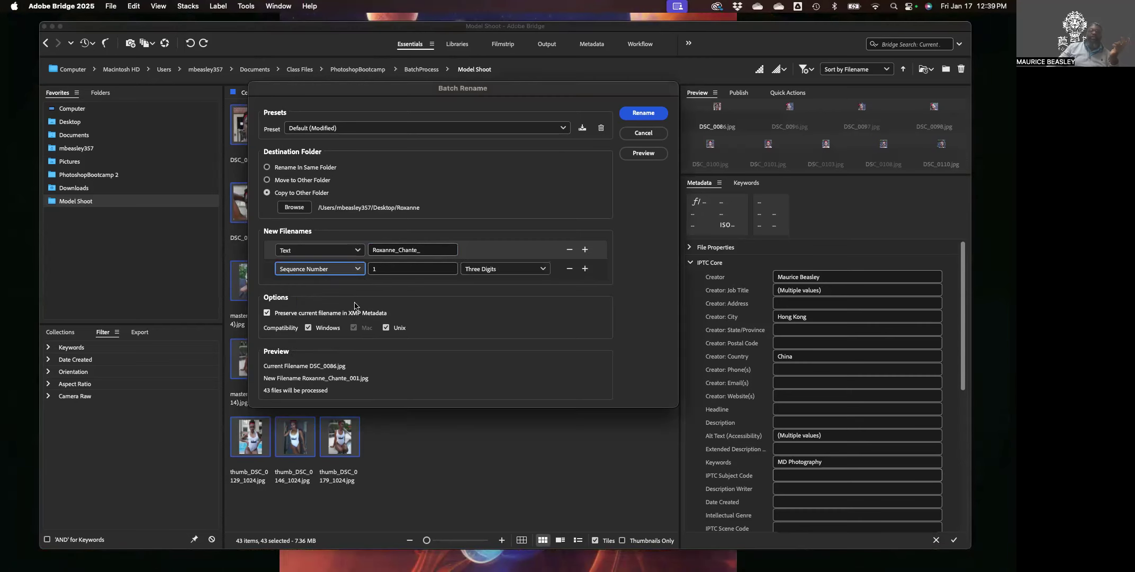
click(382, 271)
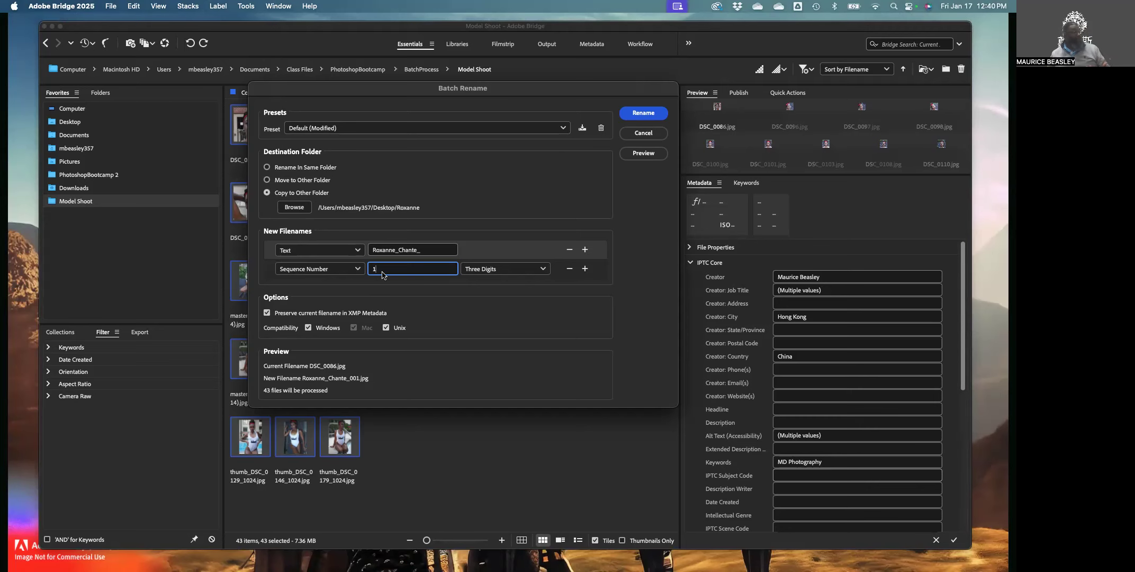
drag(388, 270, 359, 271)
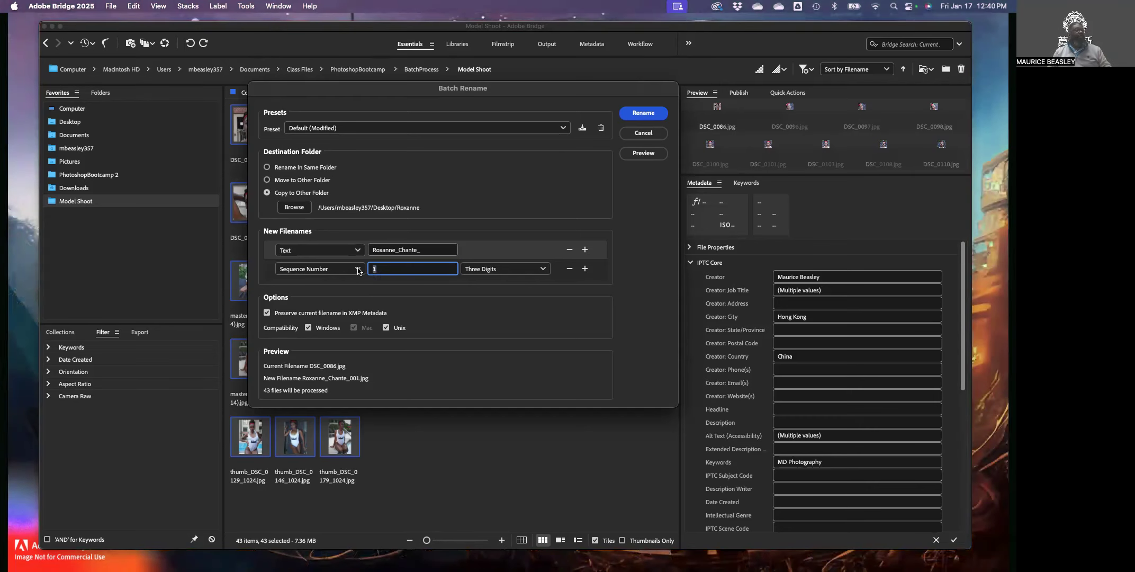
click(486, 270)
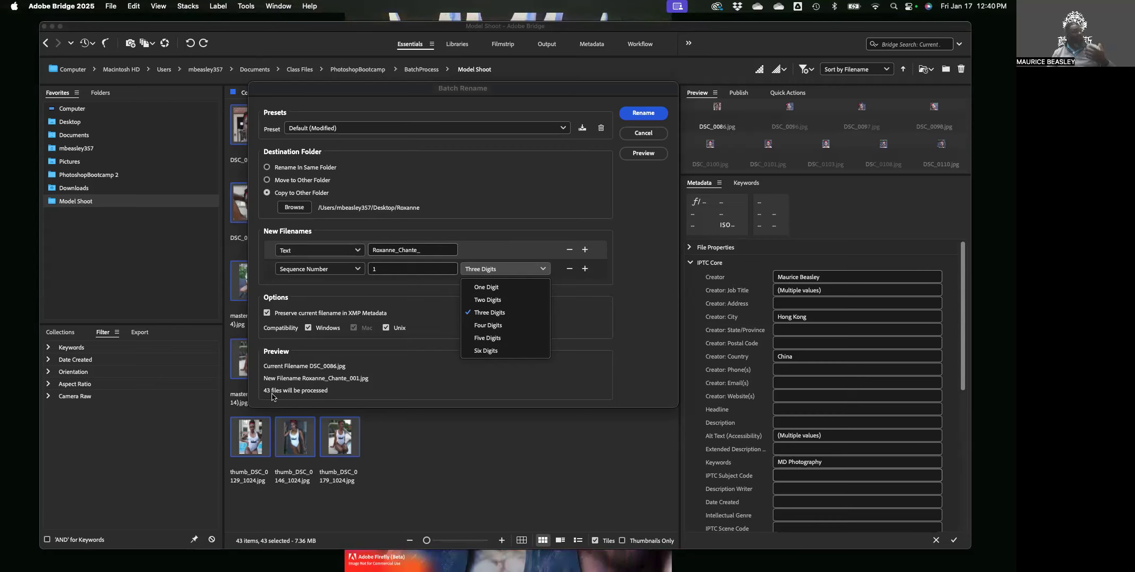
click(488, 313)
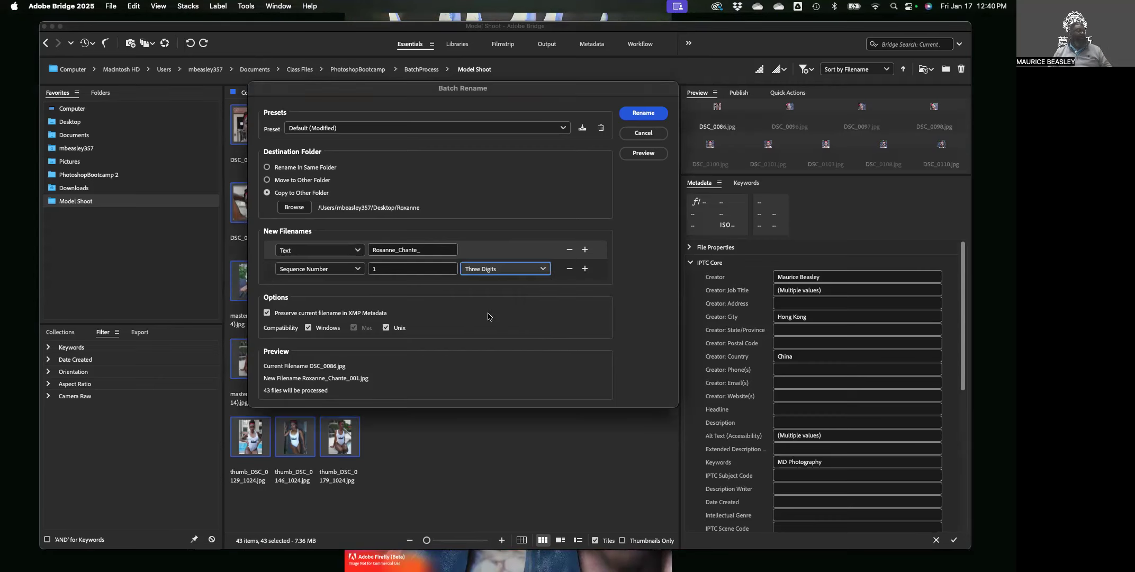
click(470, 271)
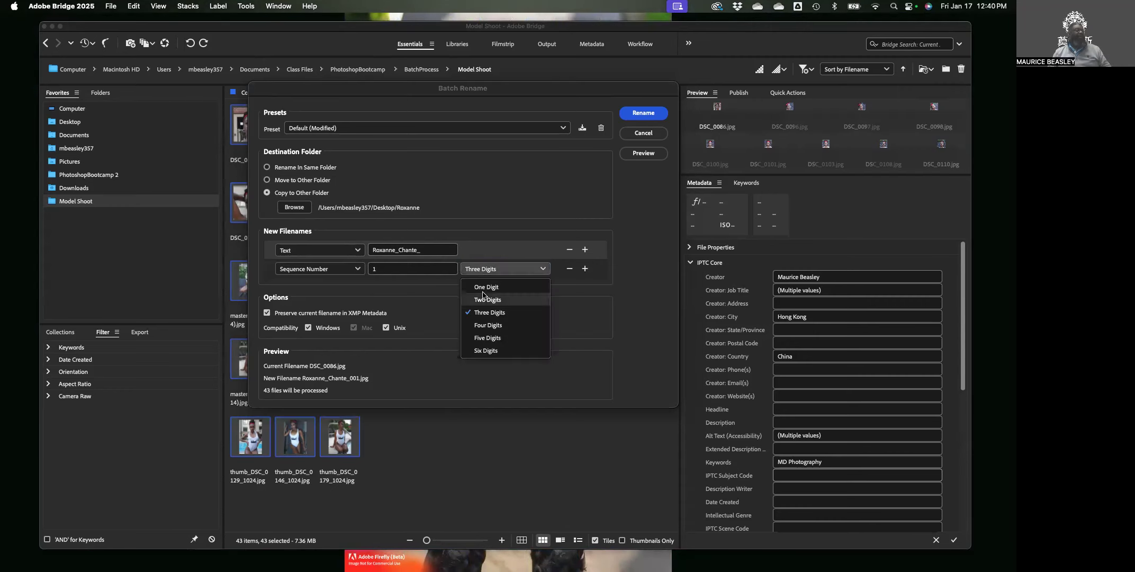
Pad the sequence numbers to Three Digits so names end in 001.jpg.
click(483, 287)
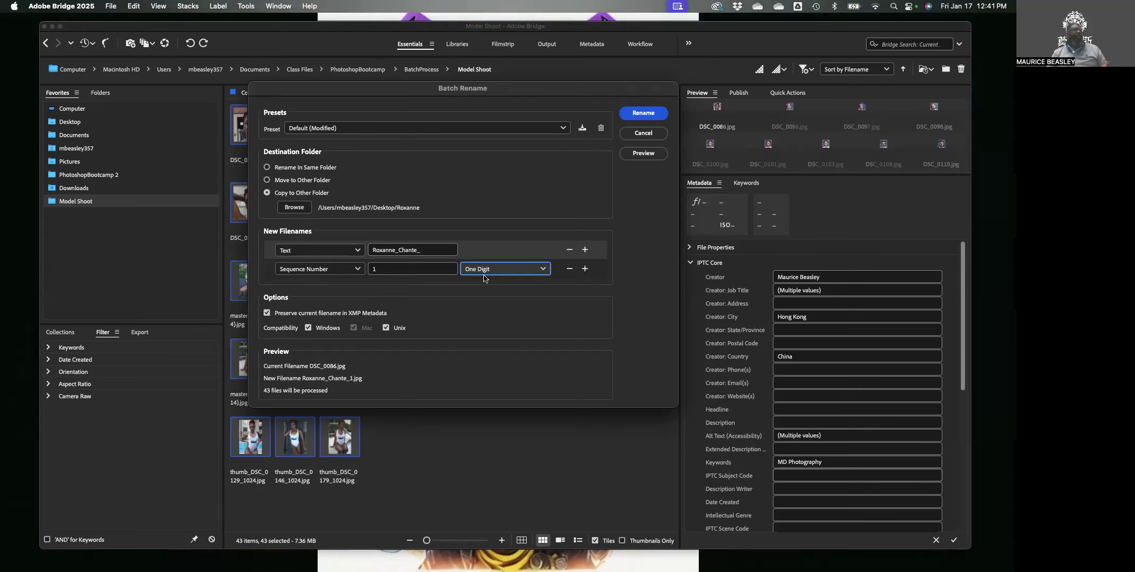
click(484, 270)
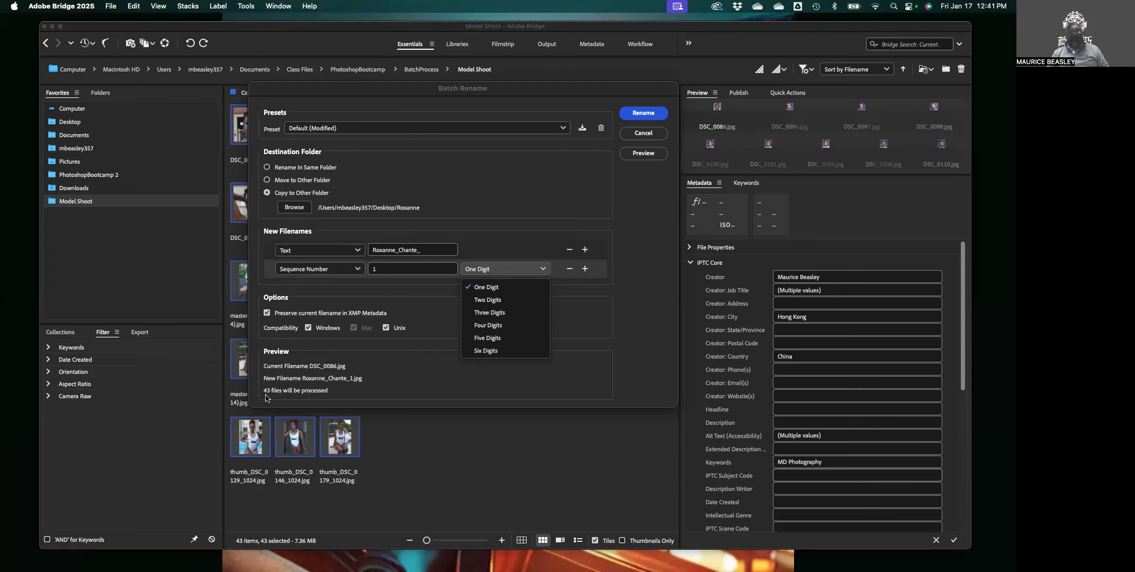
click(502, 316)
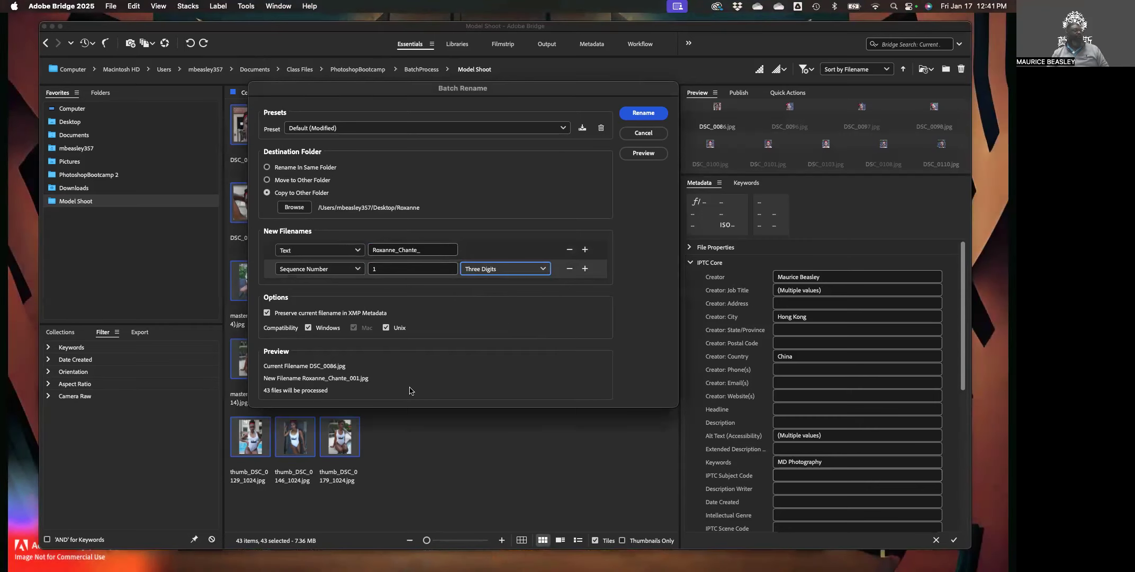
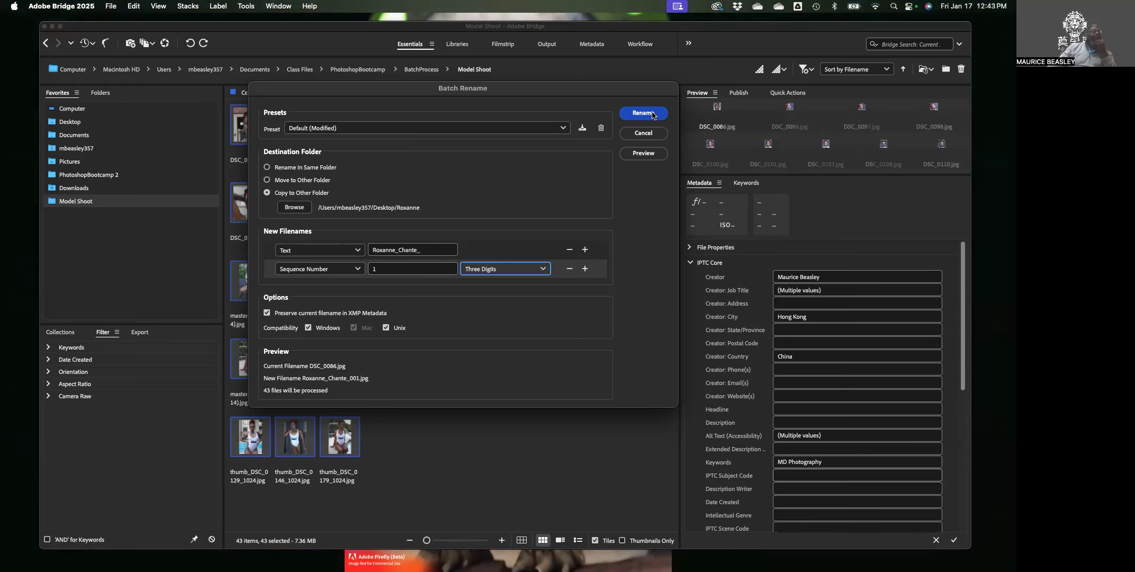
click(652, 114)
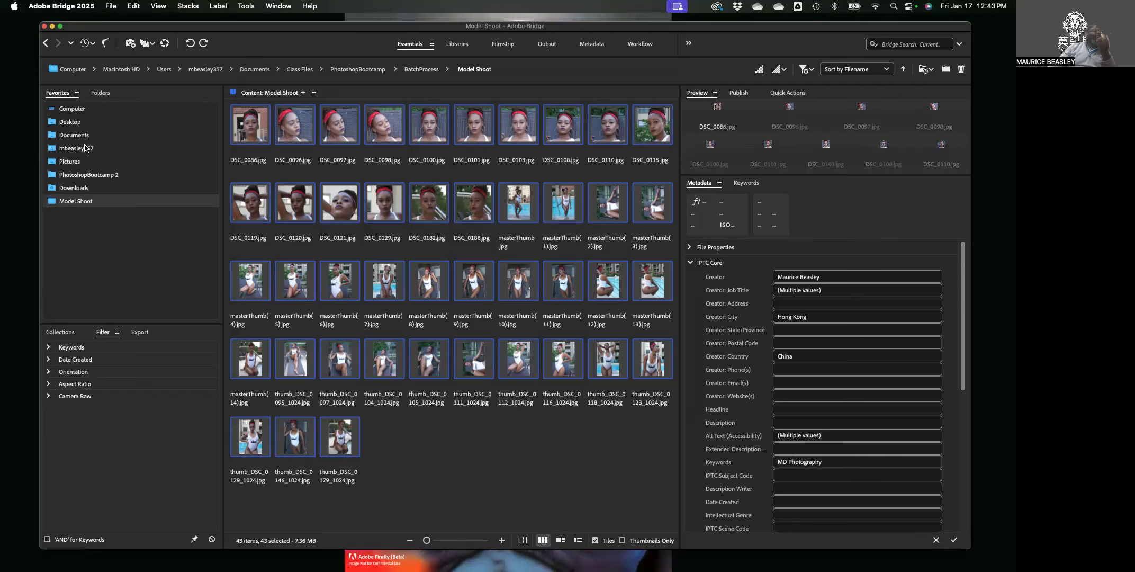
Browse the Desktop and open the Roxanne folder holding the renamed photos.
click(70, 121)
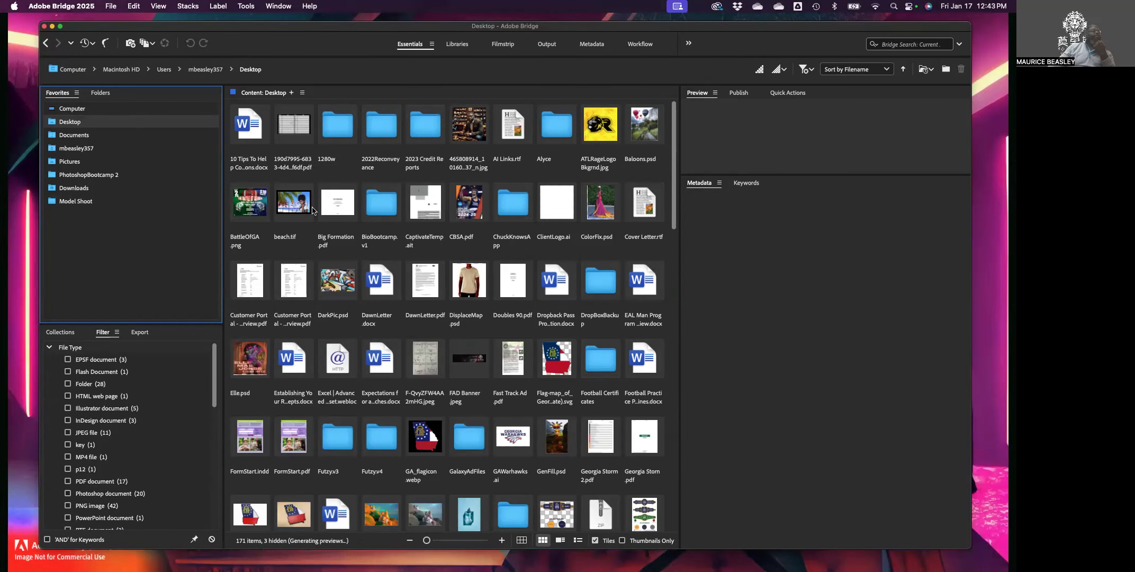
scroll(434, 271, down, 10)
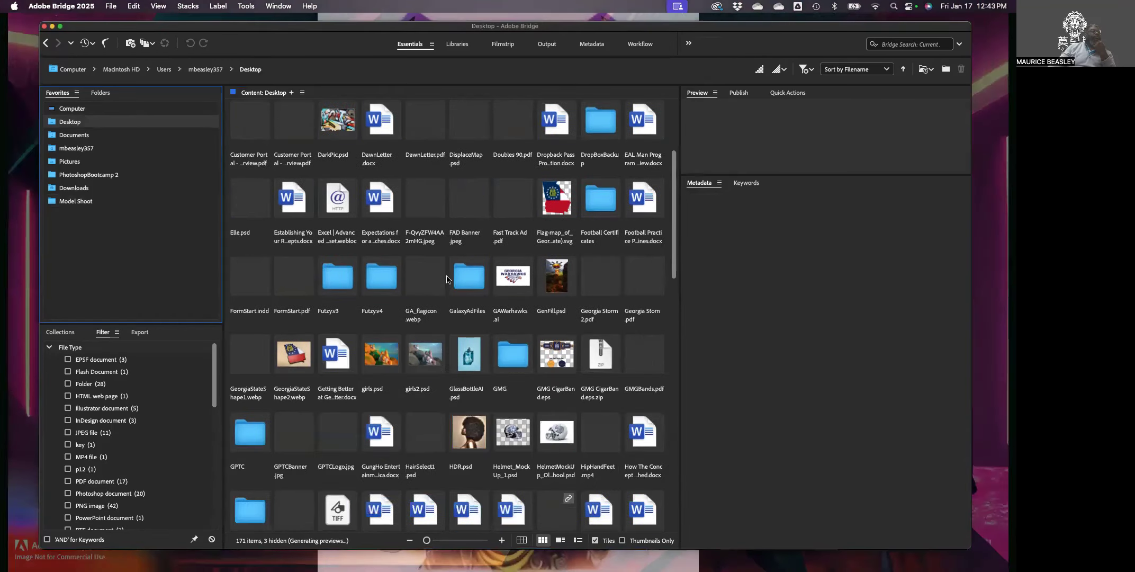
scroll(473, 378, down, 3)
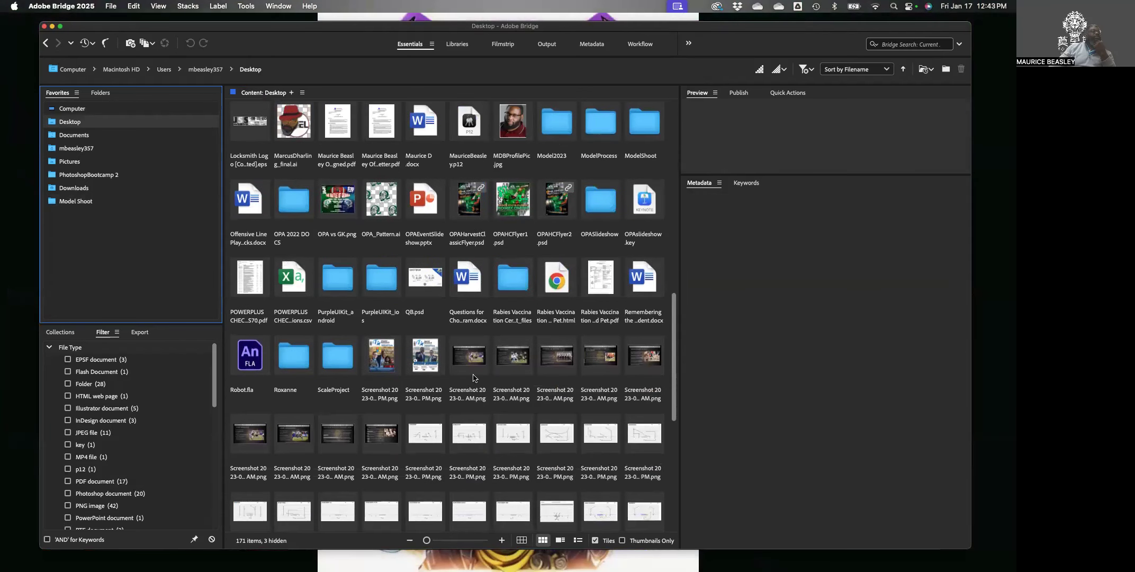
scroll(474, 377, down, 1)
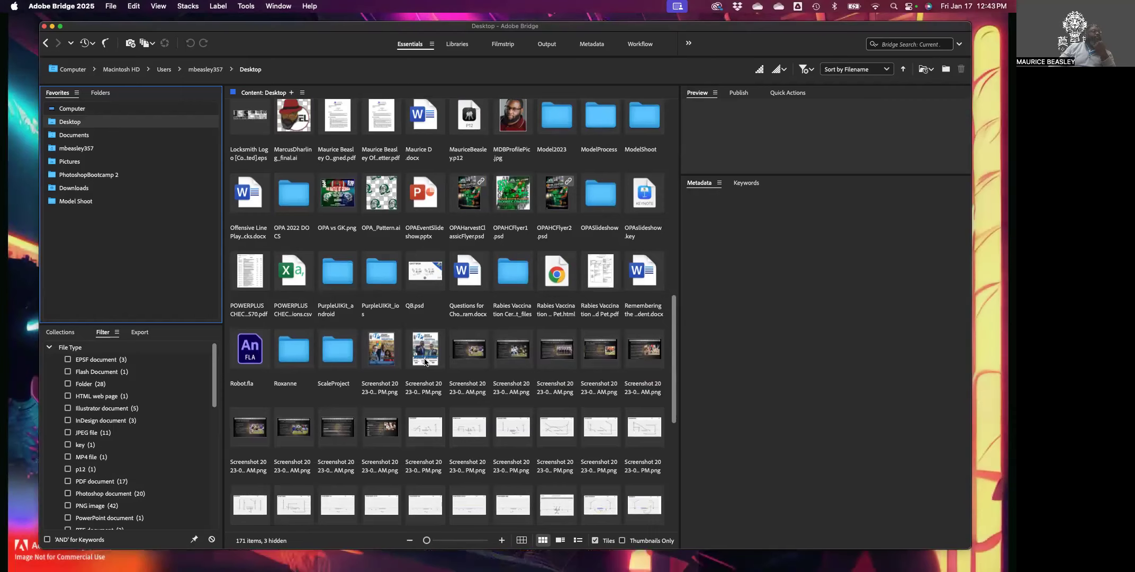
double_click(303, 364)
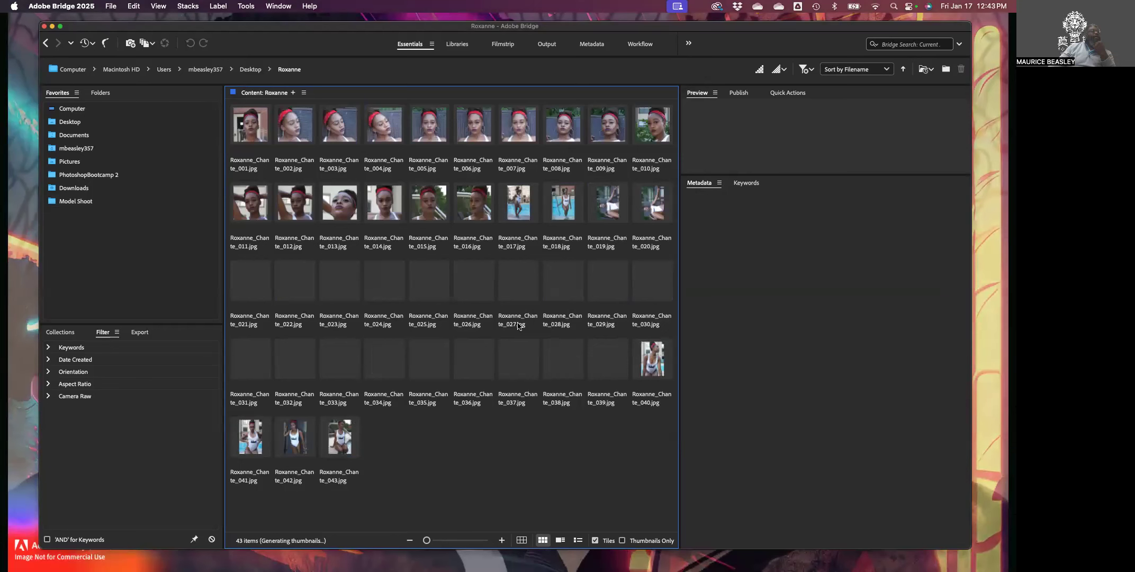
click(459, 166)
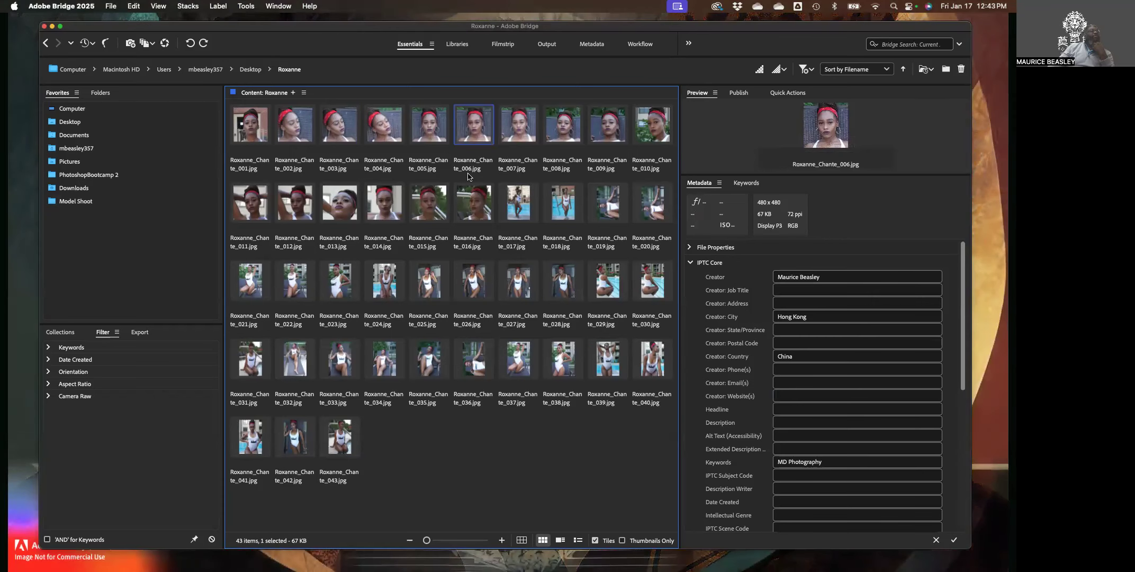
click(511, 355)
click(476, 374)
click(382, 364)
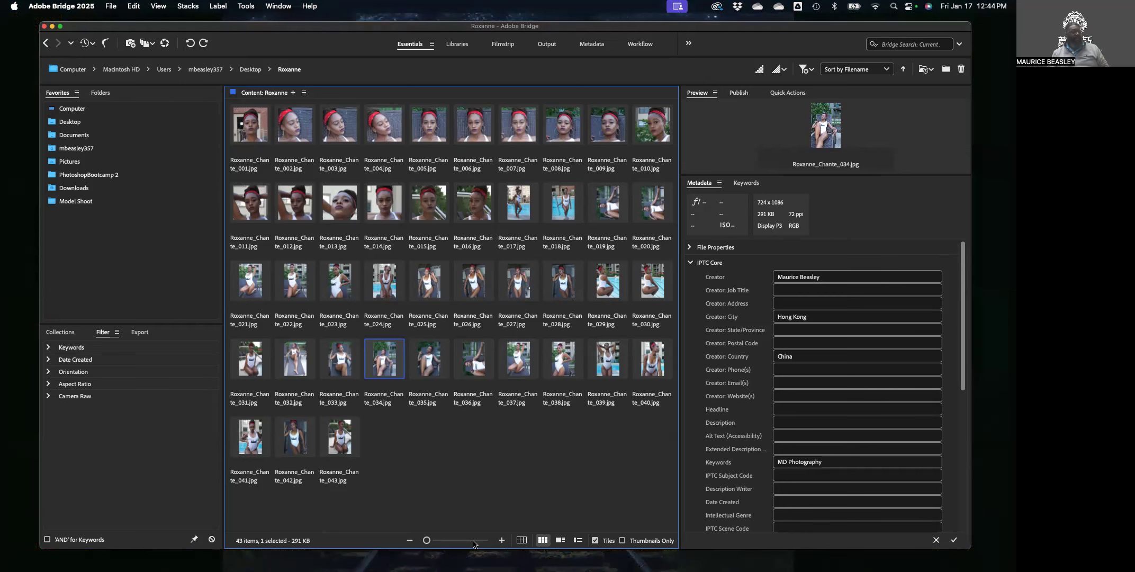
drag(662, 494, 236, 127)
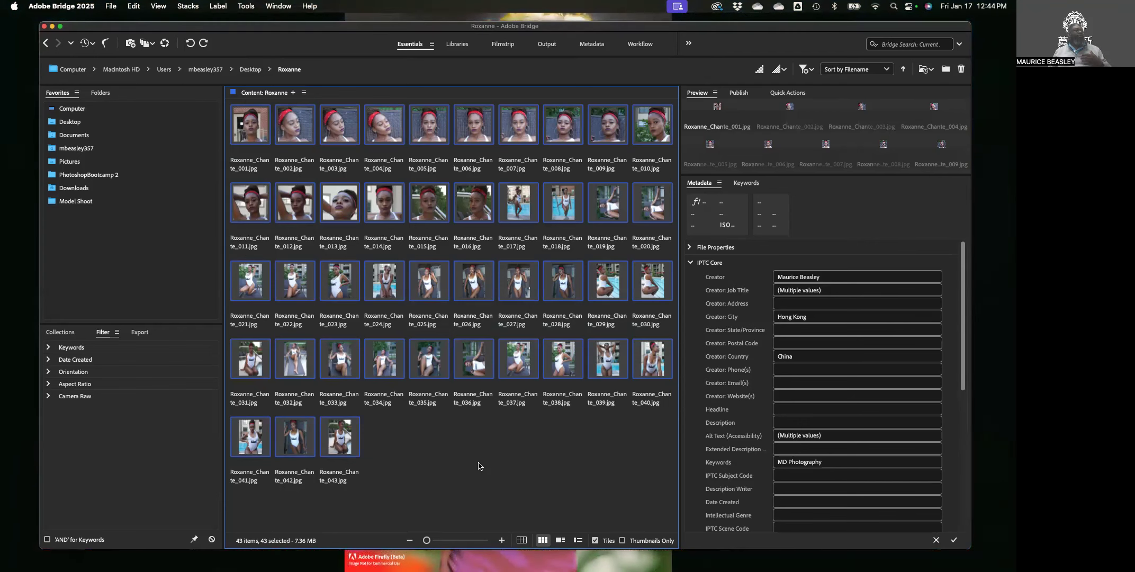
click(493, 464)
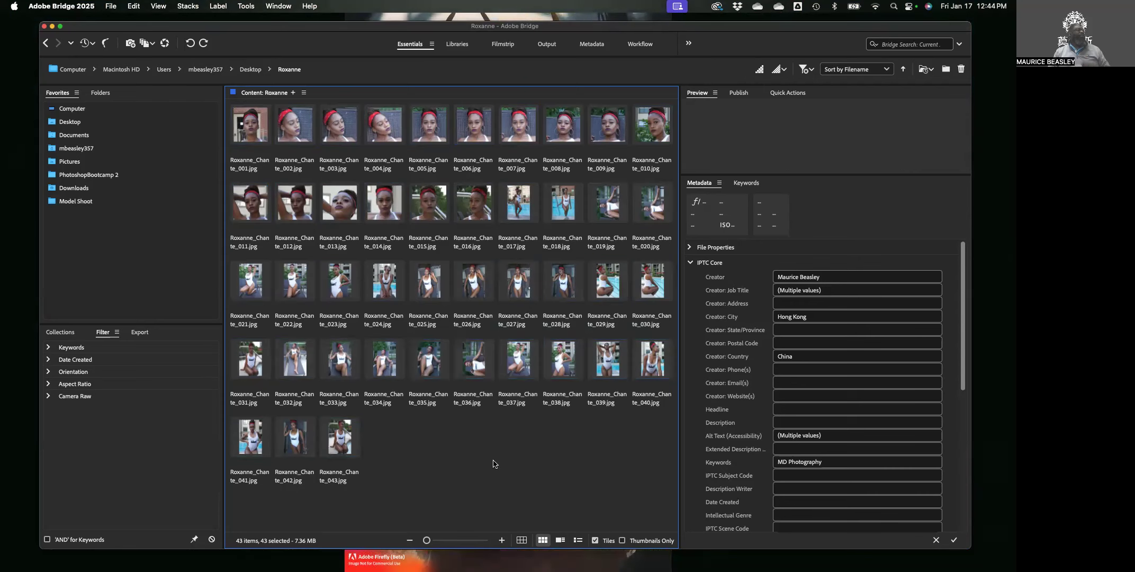
click(604, 205)
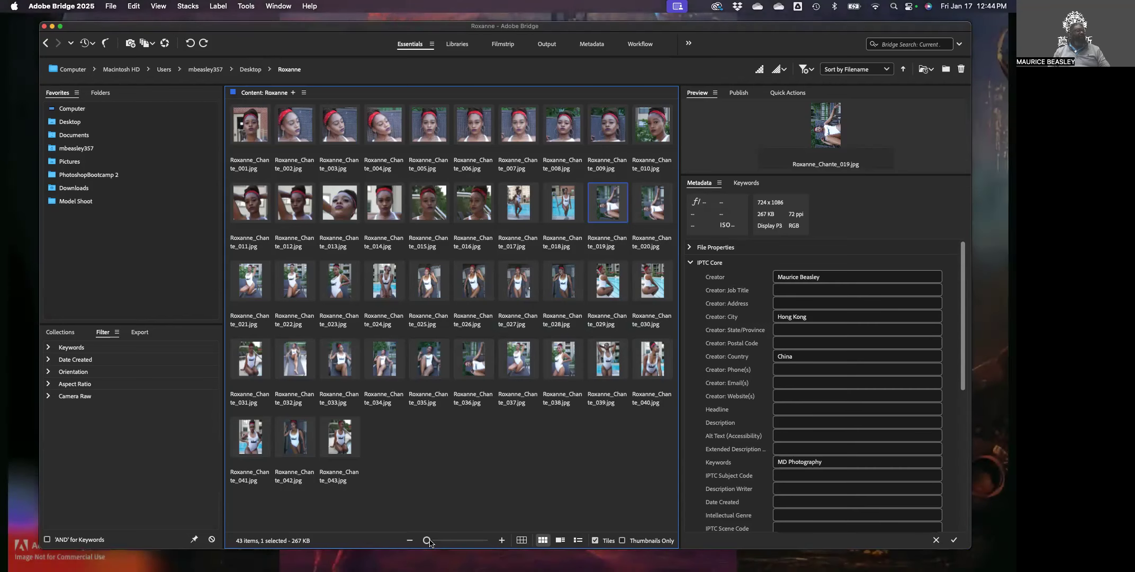
Enlarge thumbnails to five per row, then select and rotate photos 019 and 020.
drag(426, 540, 437, 544)
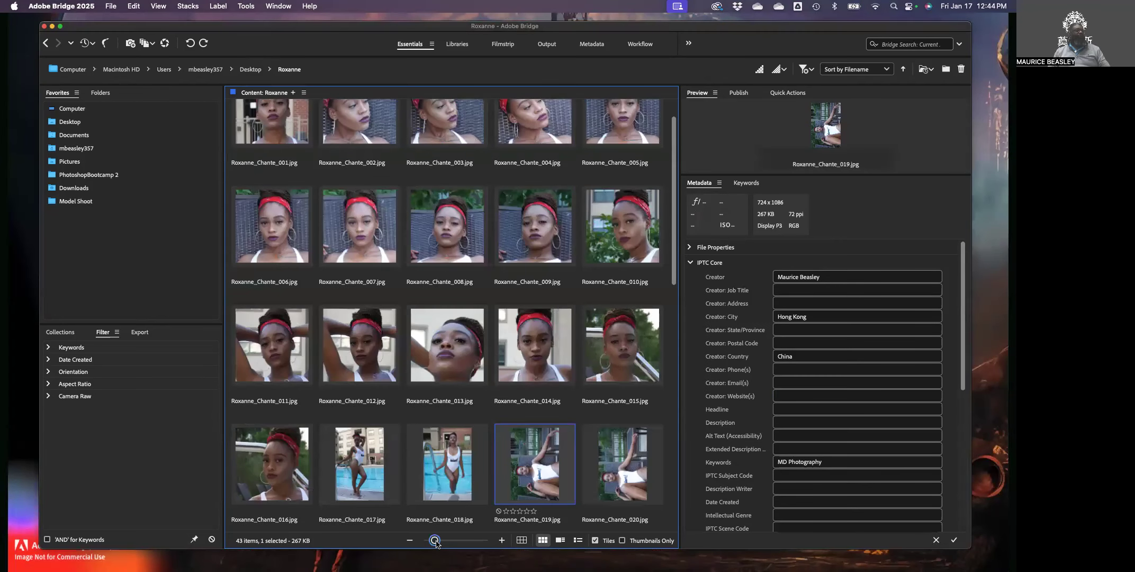
scroll(551, 439, down, 3)
click(600, 275)
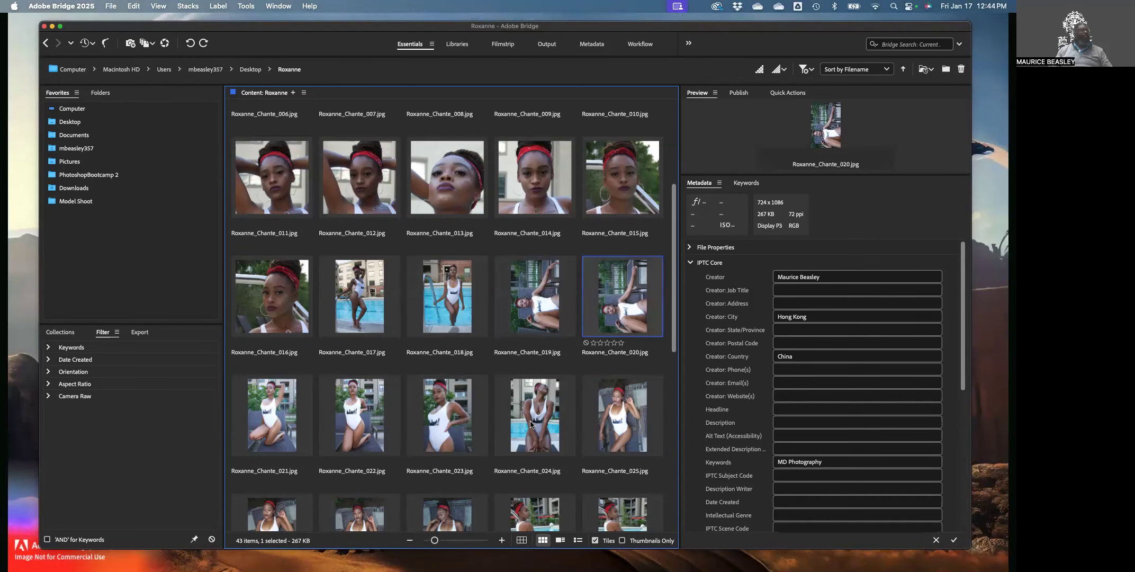
super+click(542, 295)
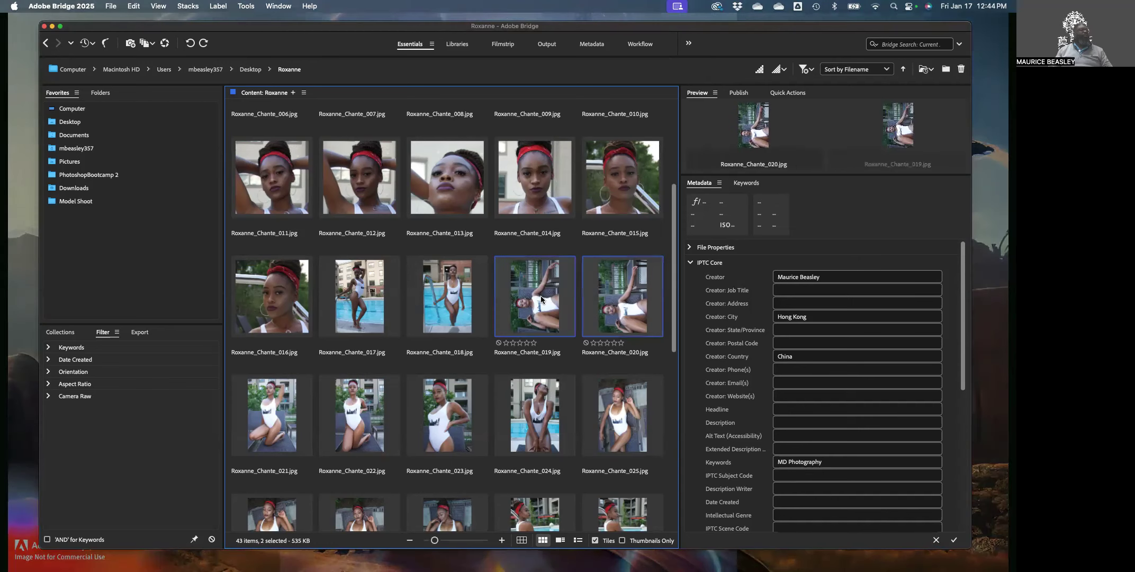
click(203, 43)
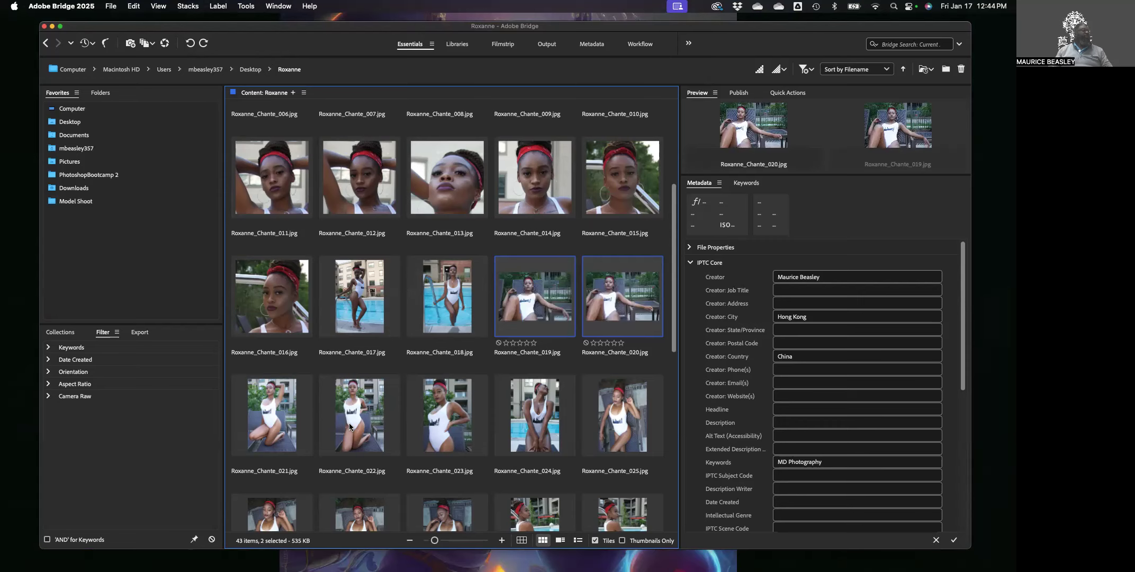
scroll(481, 380, up, 5)
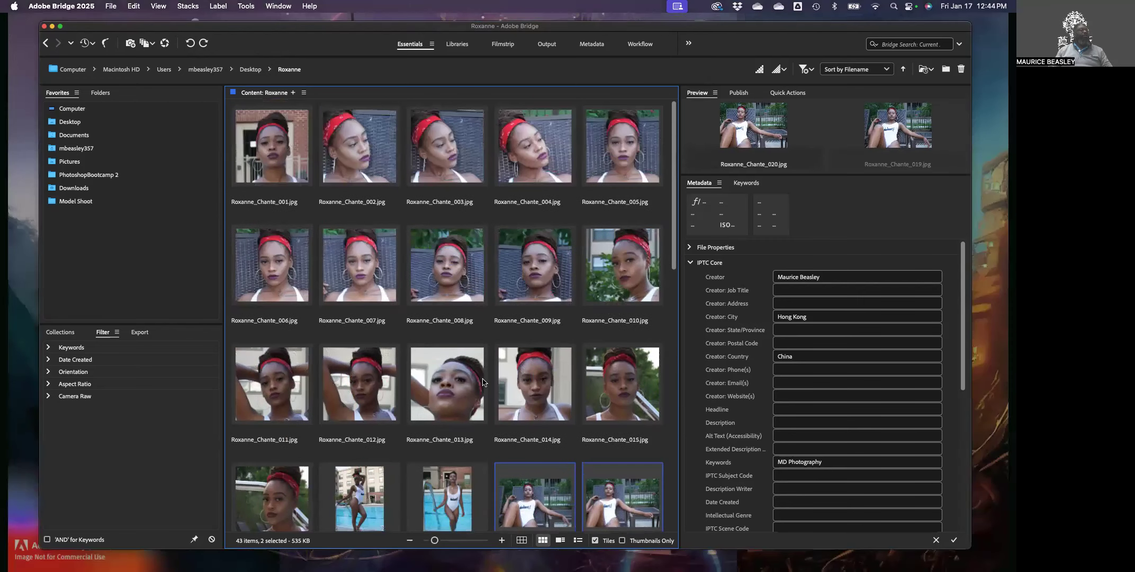
scroll(481, 382, down, 10)
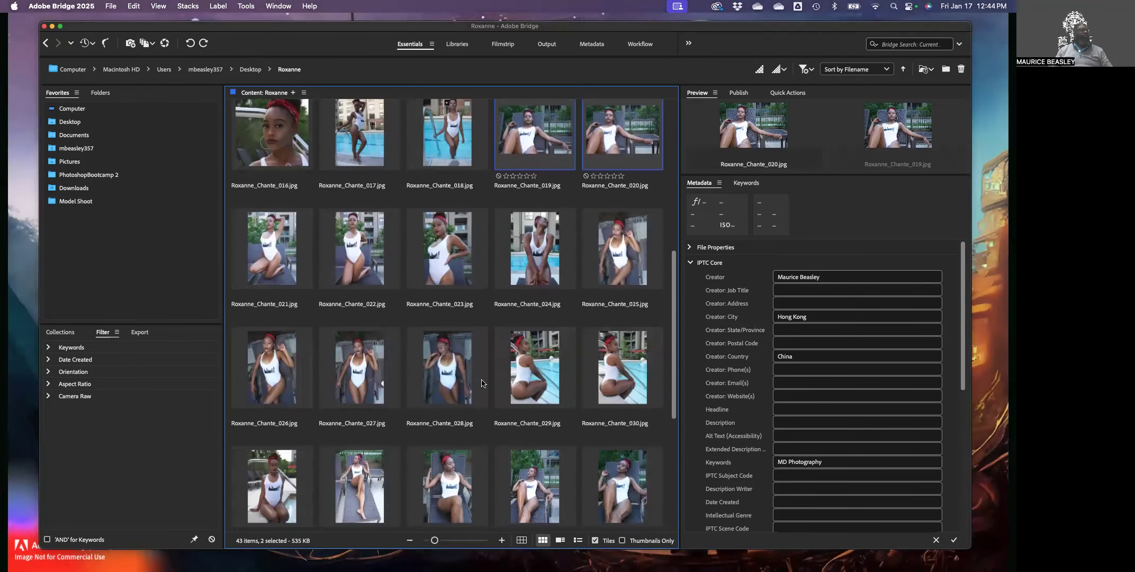
scroll(481, 381, down, 3)
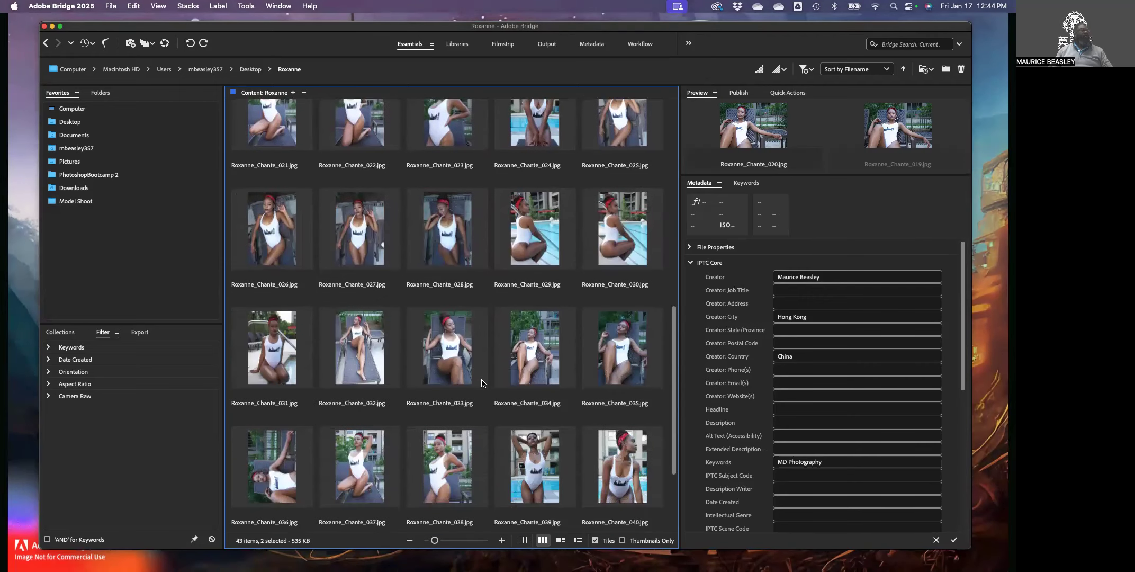
scroll(482, 382, down, 3)
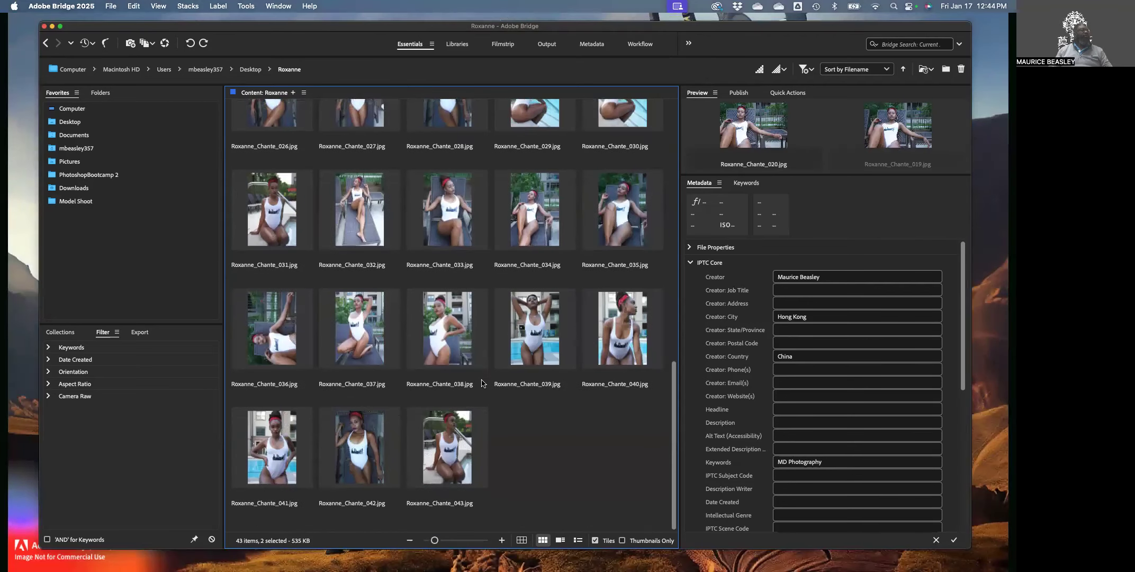
click(282, 337)
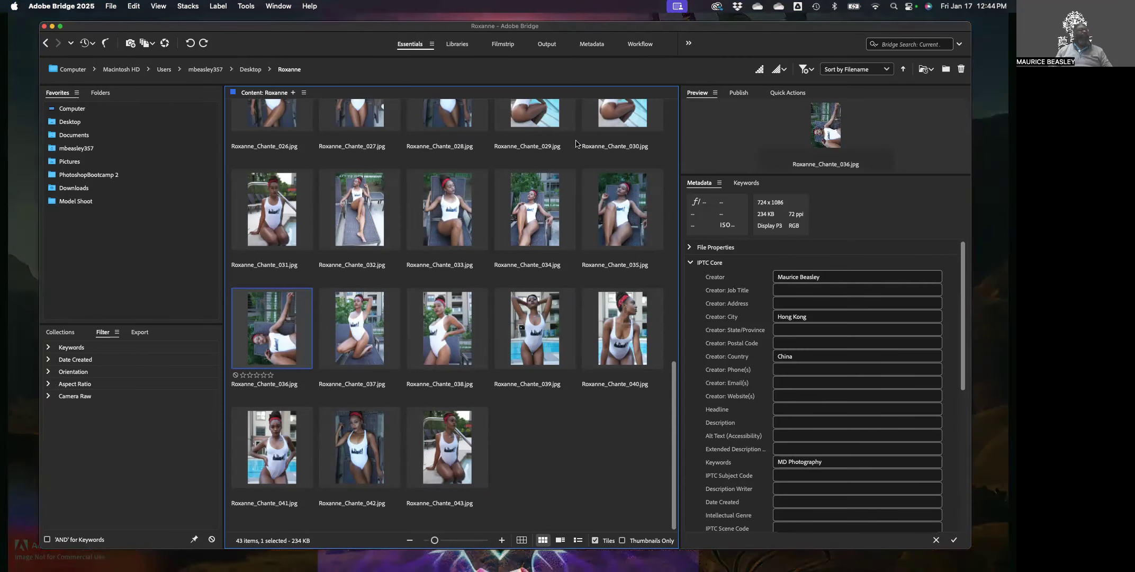
click(203, 43)
Select the sideways photos 019, 020 and 036 together.
scroll(488, 374, up, 2)
scroll(547, 238, up, 4)
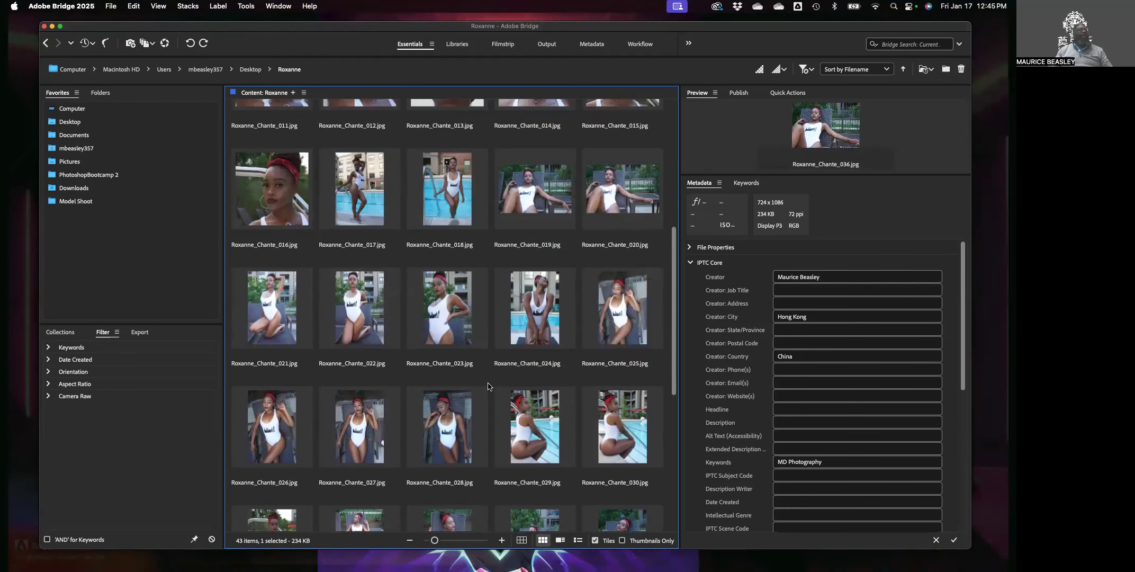
click(541, 183)
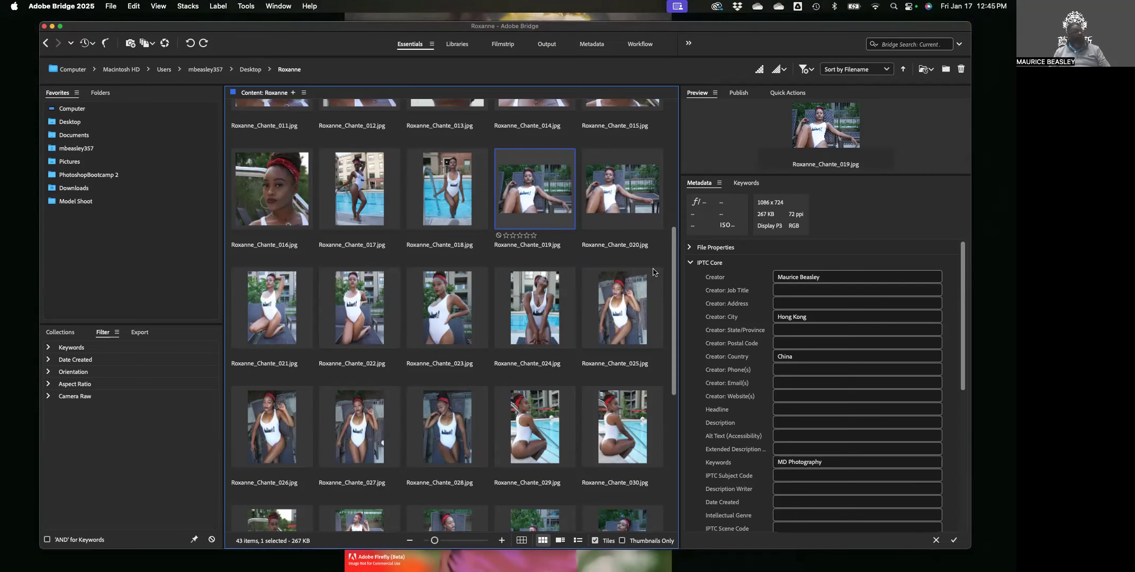
shift+click(614, 198)
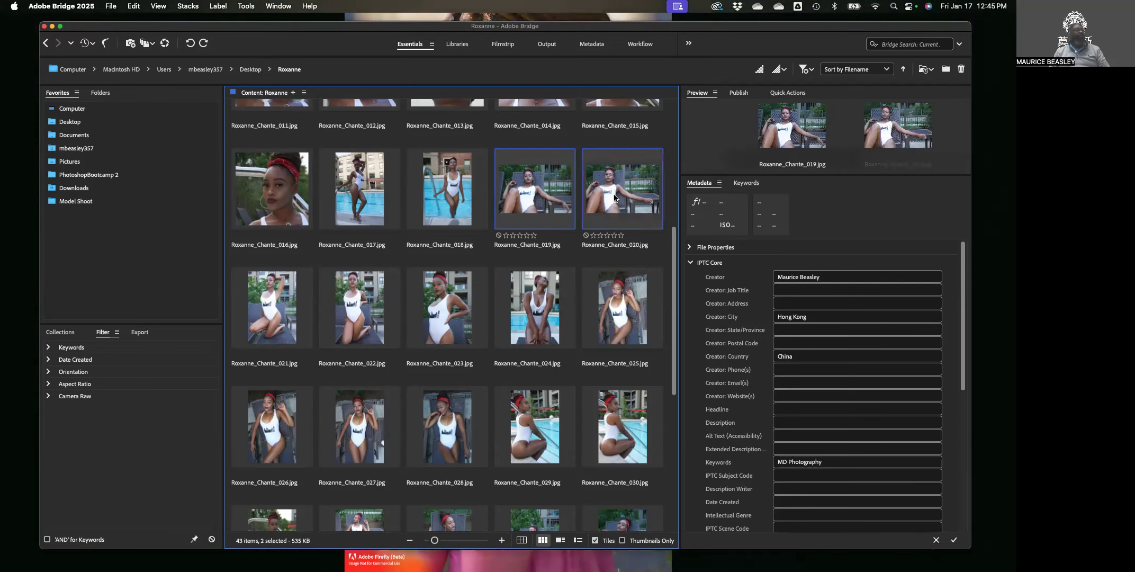
scroll(306, 369, down, 5)
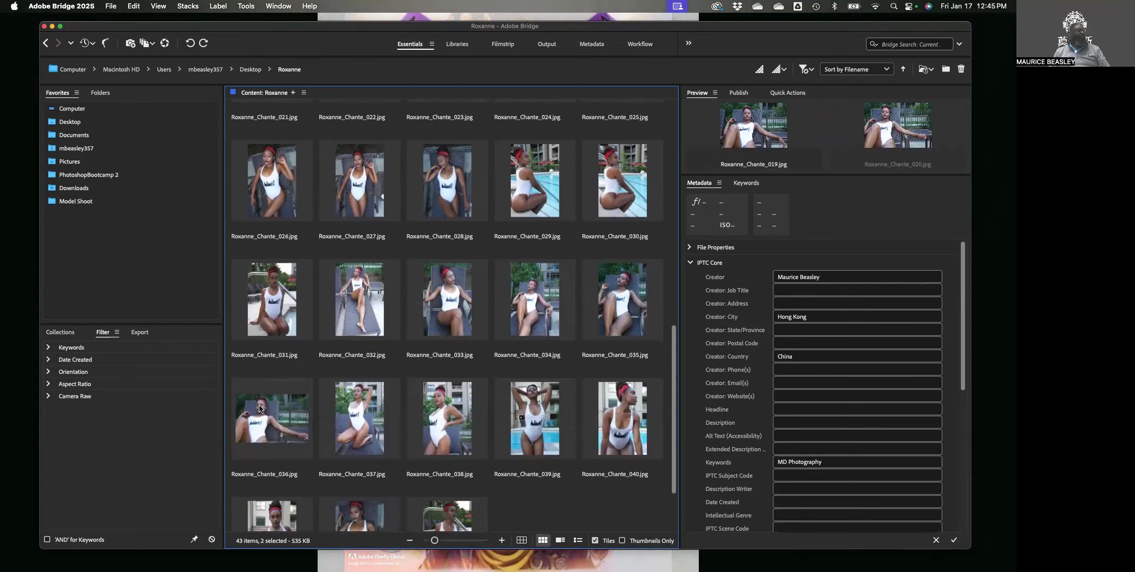
super+click(292, 422)
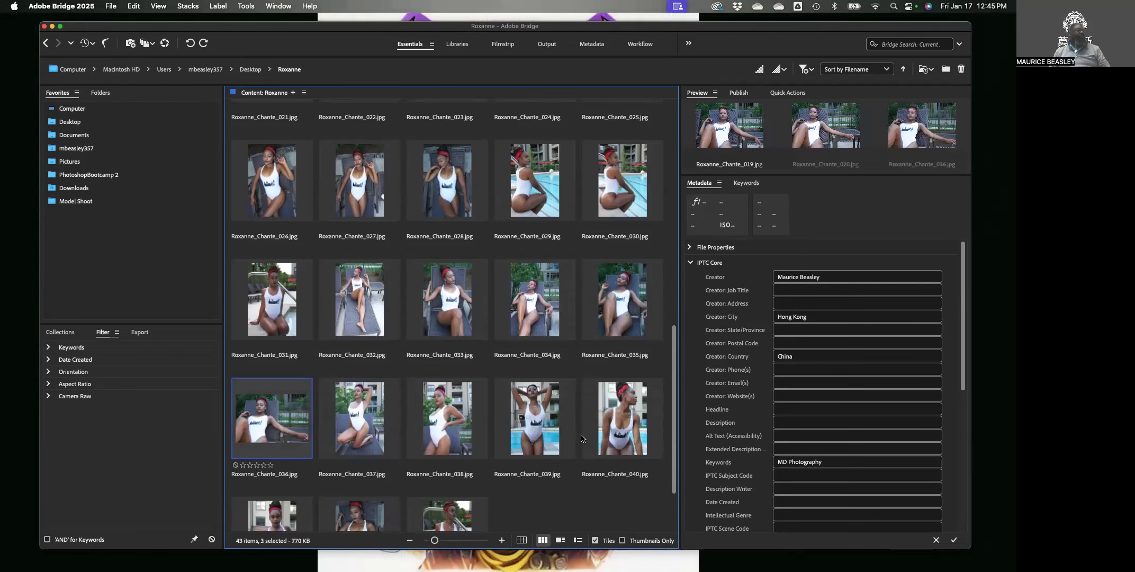
scroll(593, 444, up, 2)
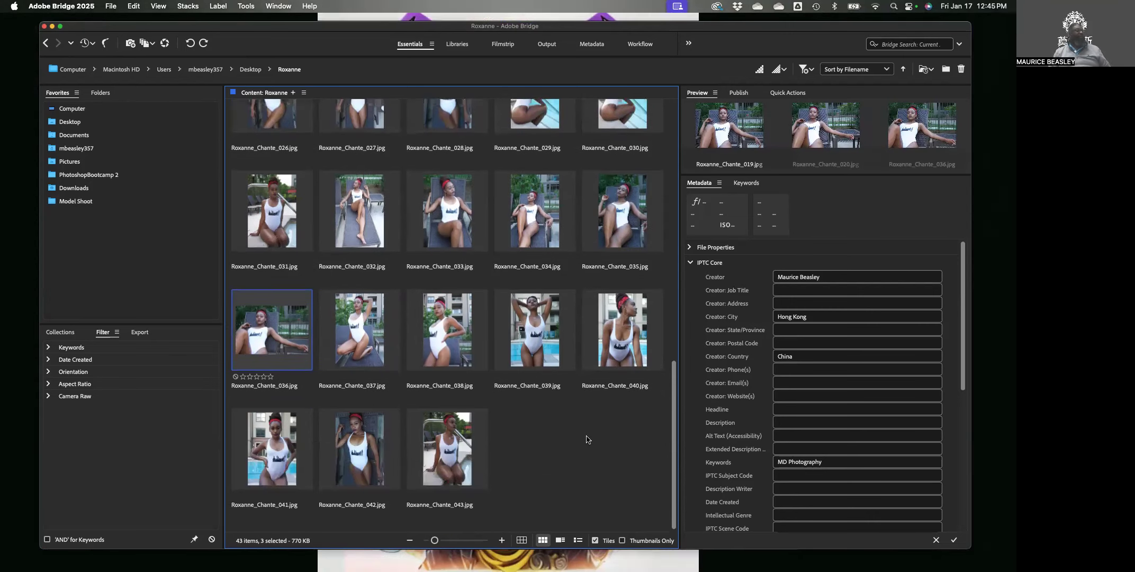
scroll(561, 403, up, 2)
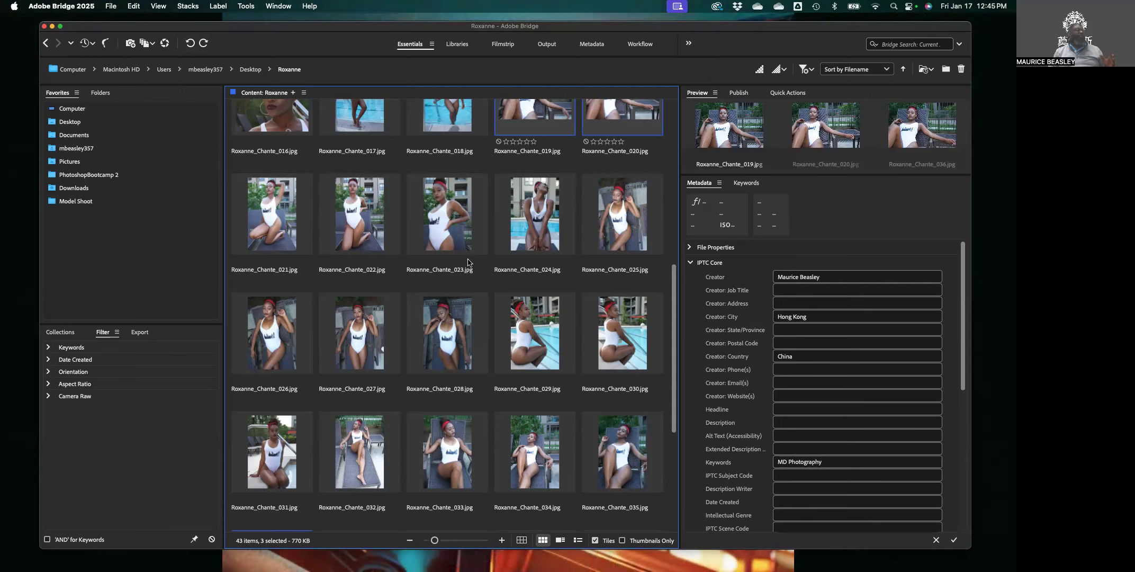
scroll(519, 299, up, 3)
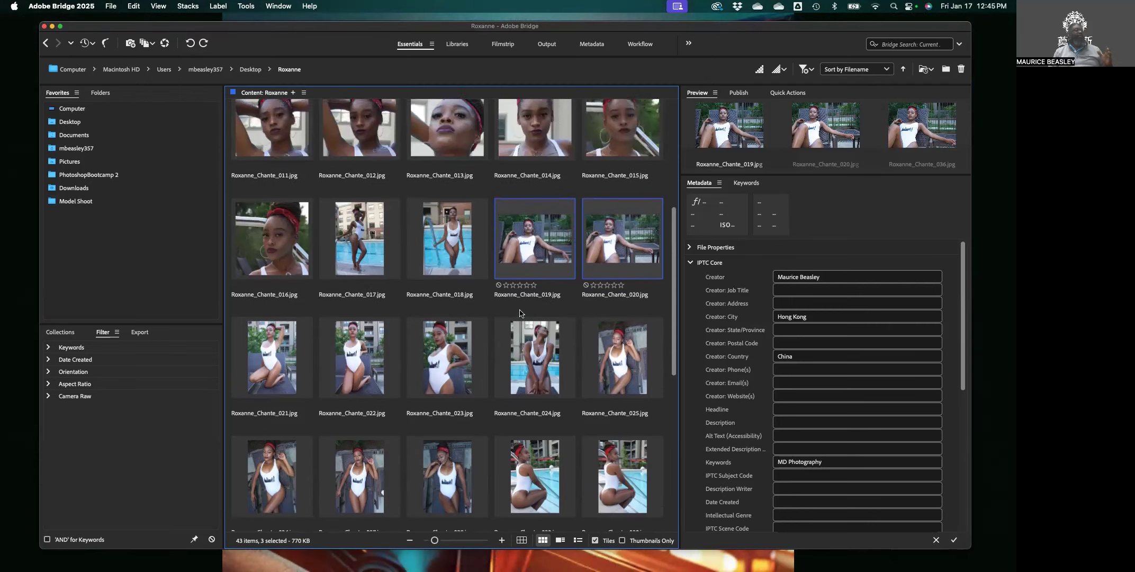
Rotate 019, 020 and 036 by 90° into portrait, deselect, and shrink thumbnails to seven per row.
click(190, 43)
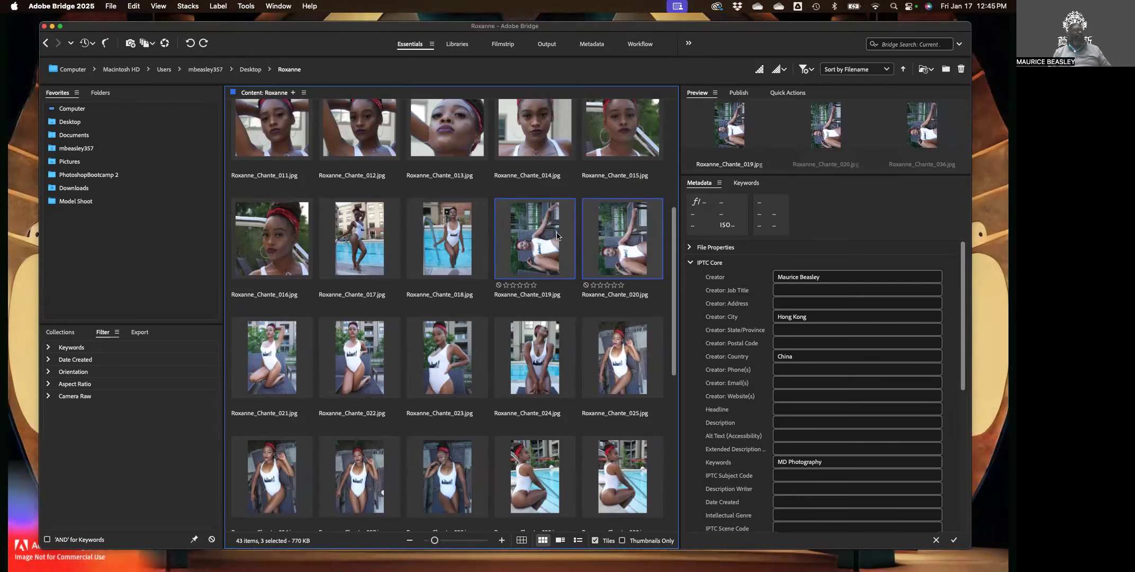
click(568, 196)
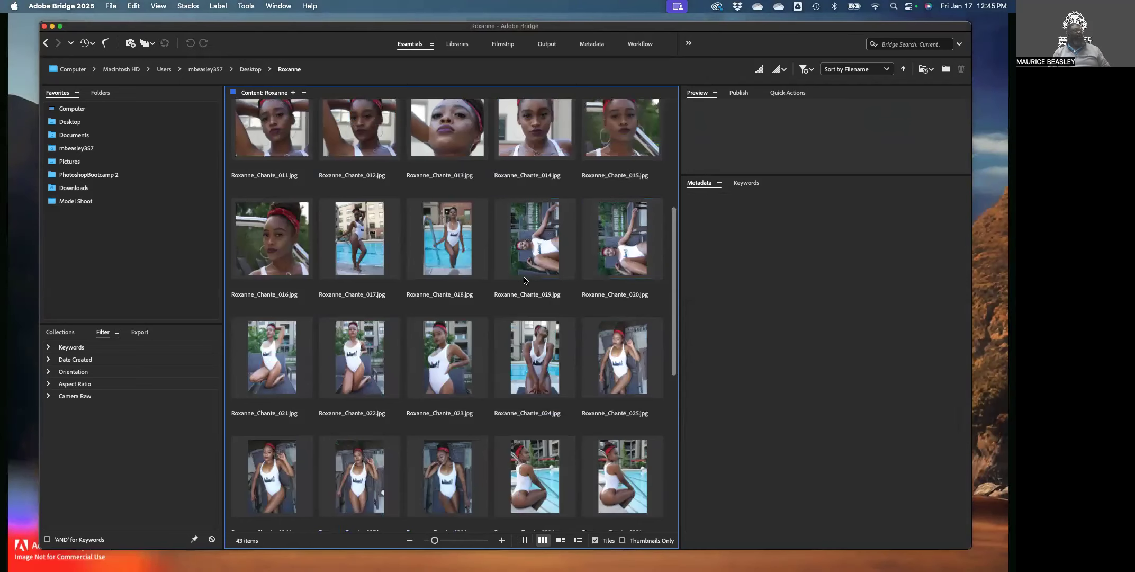
scroll(526, 283, up, 5)
scroll(528, 287, down, 12)
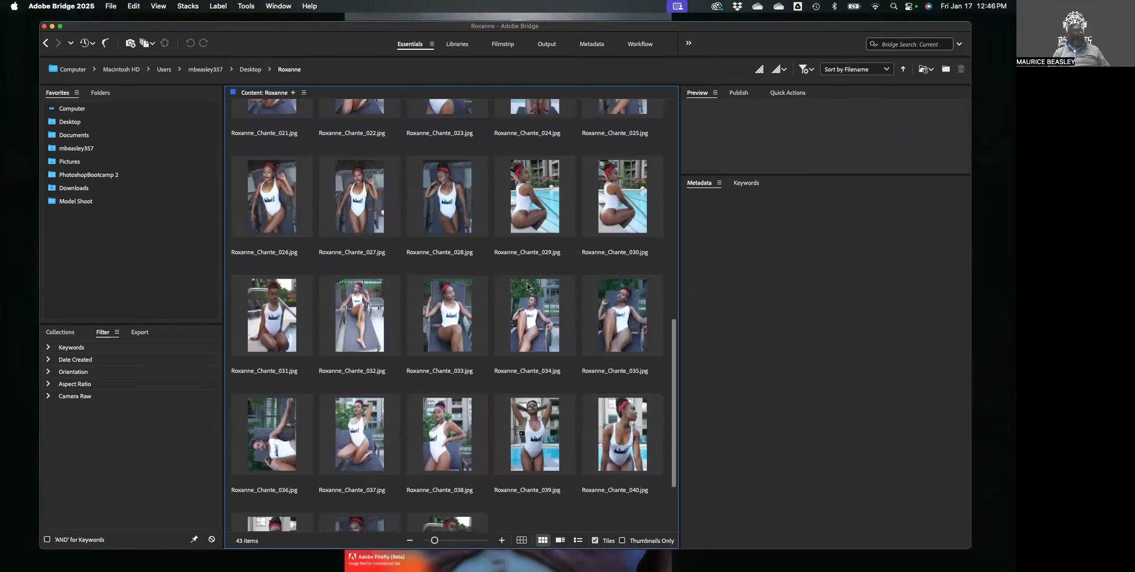
scroll(528, 287, down, 3)
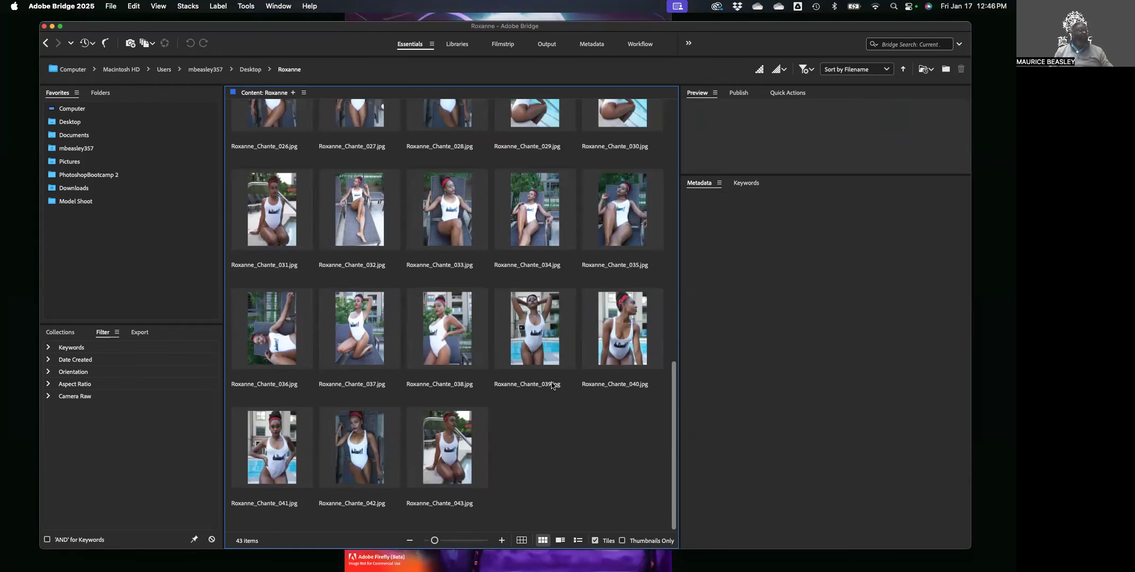
drag(435, 541, 431, 542)
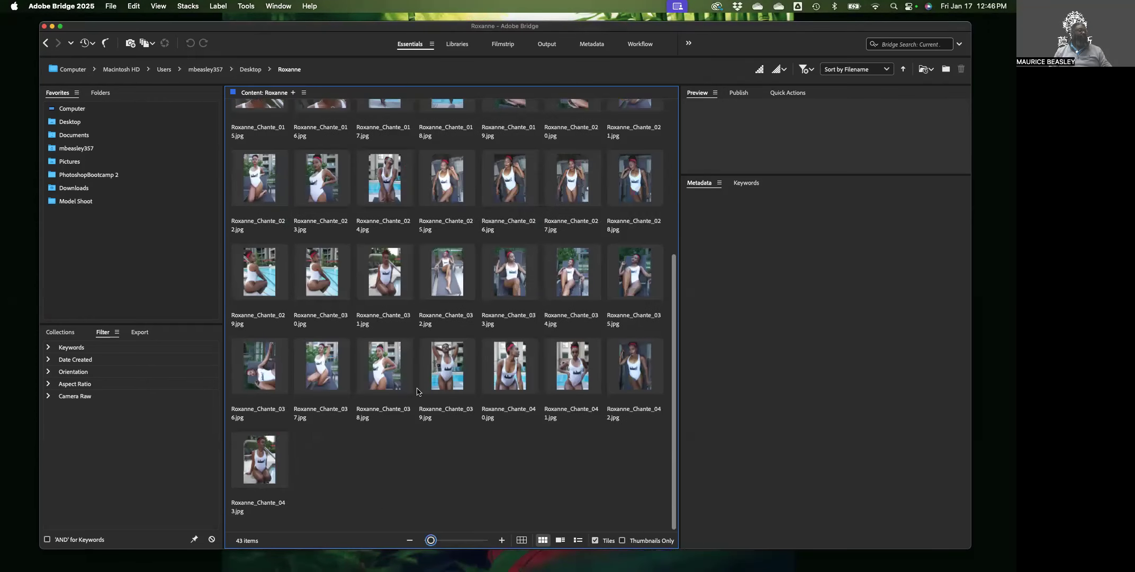
scroll(415, 393, up, 1)
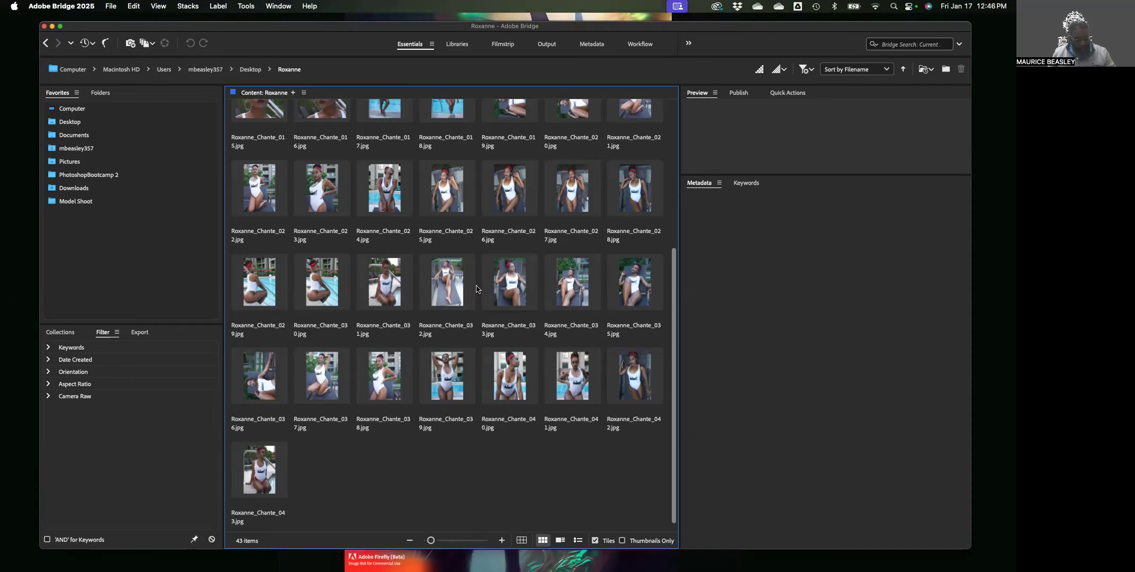
Select all 43 Roxanne photos and bring up the Tools > Photoshop submenu.
key(super+a)
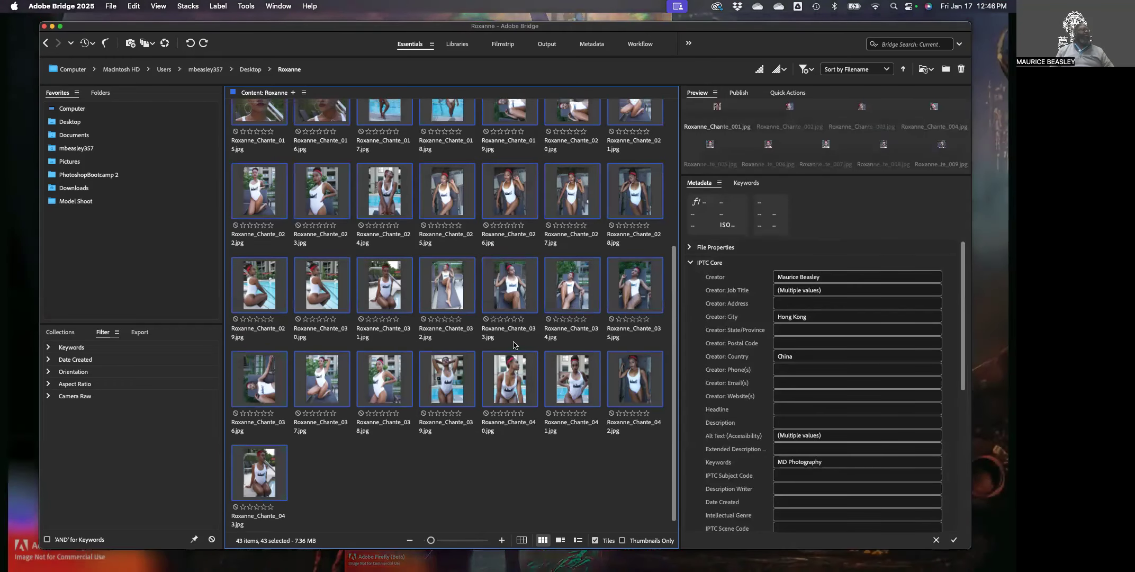
scroll(518, 341, up, 1)
scroll(517, 340, up, 4)
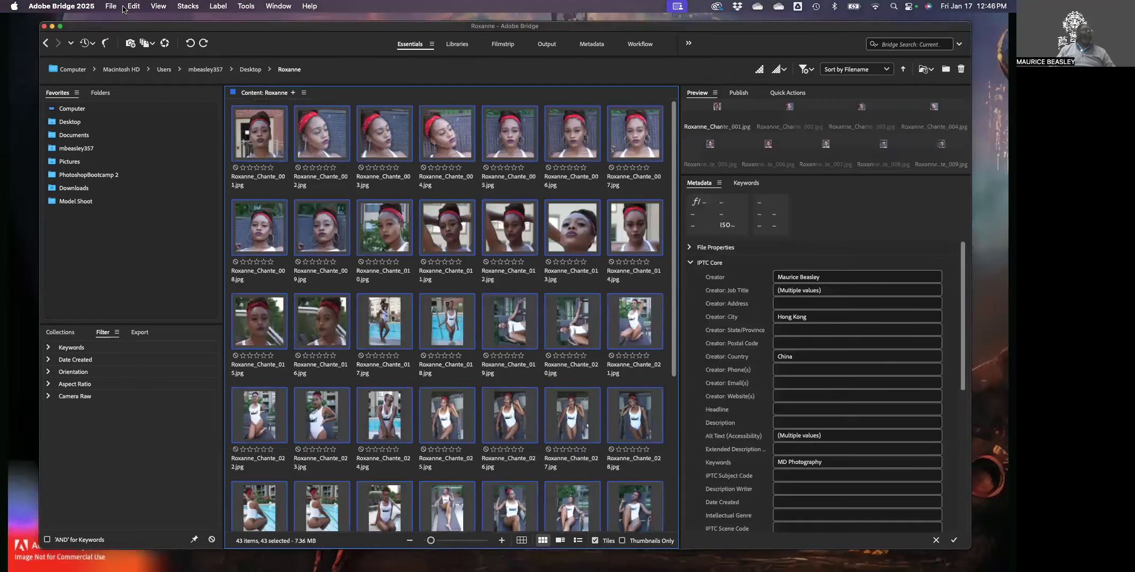
click(245, 7)
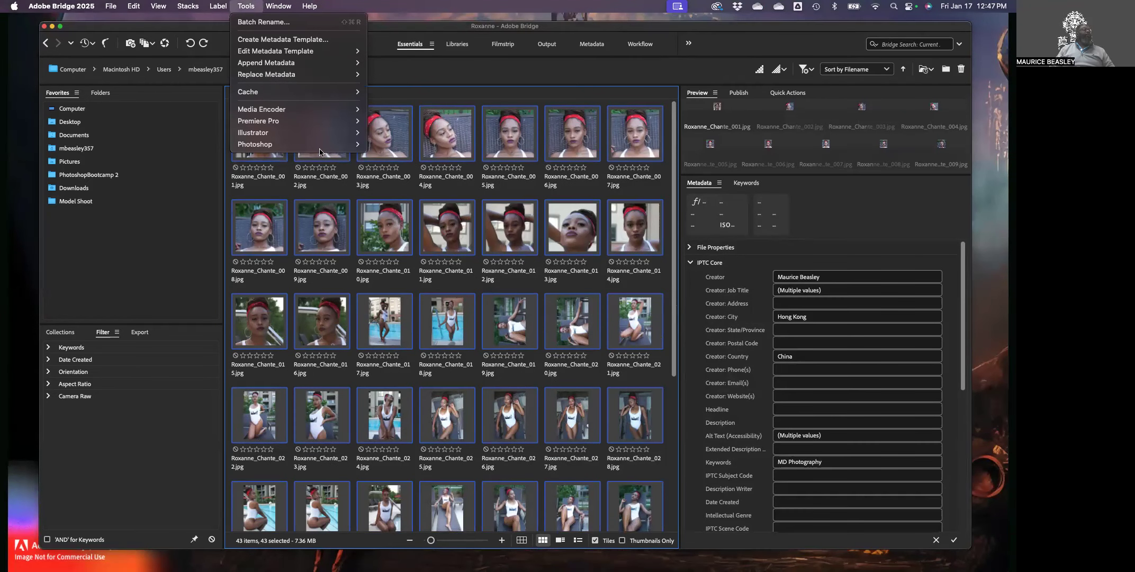
mouse_move(313, 146)
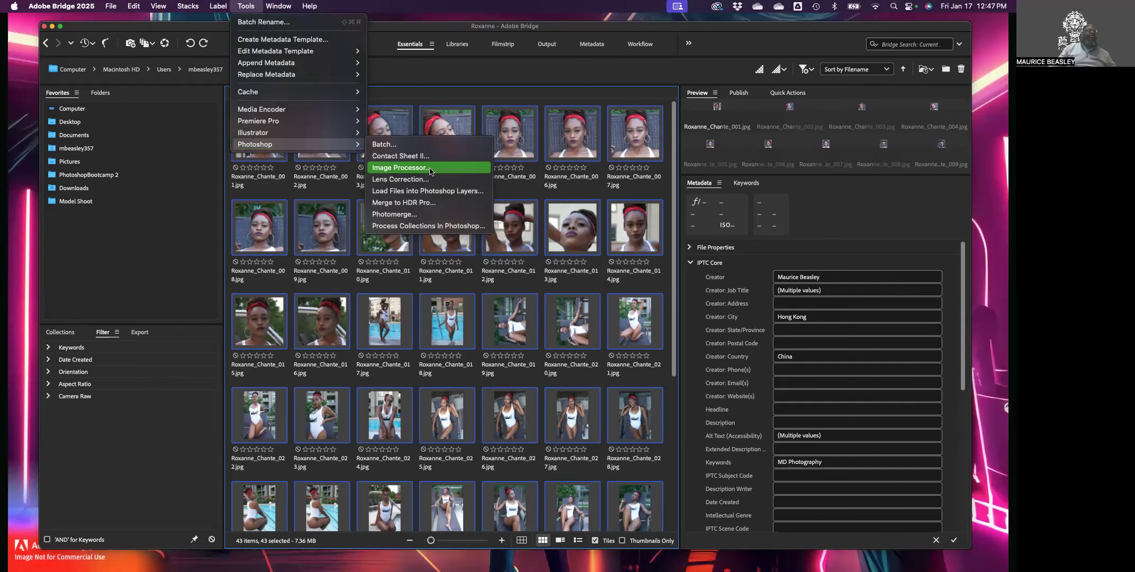
Launch Photoshop's Image Processor on the photos and dismiss the Photoshop-busy alert.
click(430, 169)
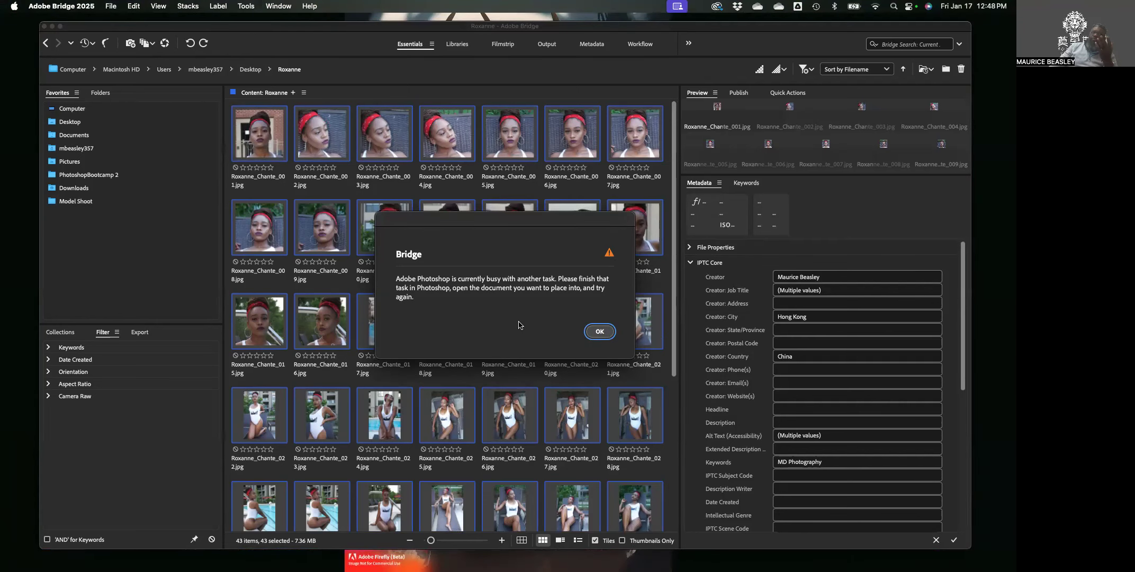
click(600, 332)
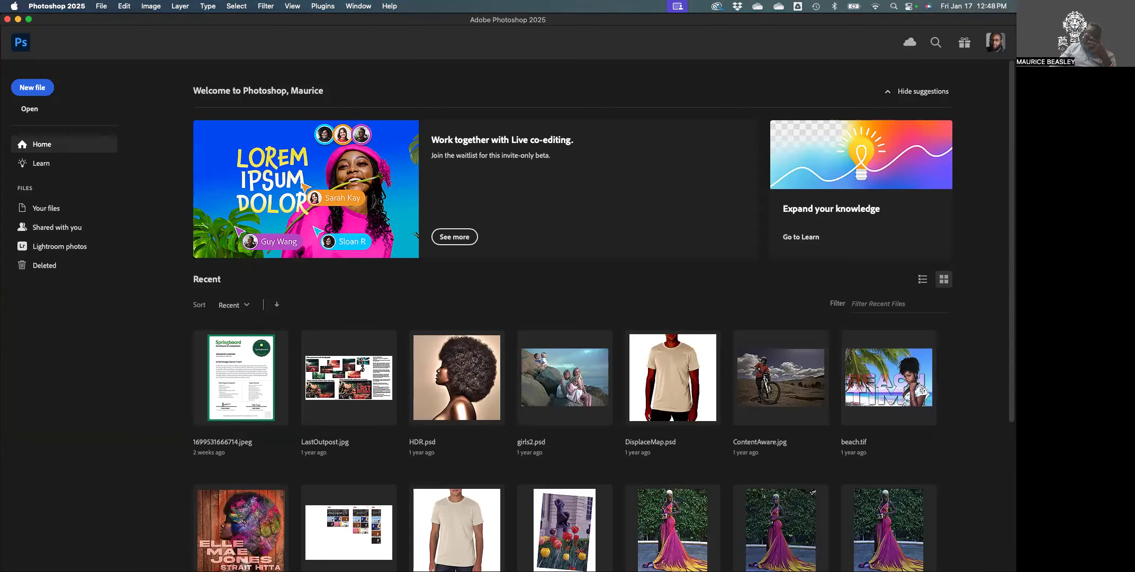
Return to Bridge and launch Tools > Photoshop > Image Processor again for the 43 photos.
key(super+Tab)
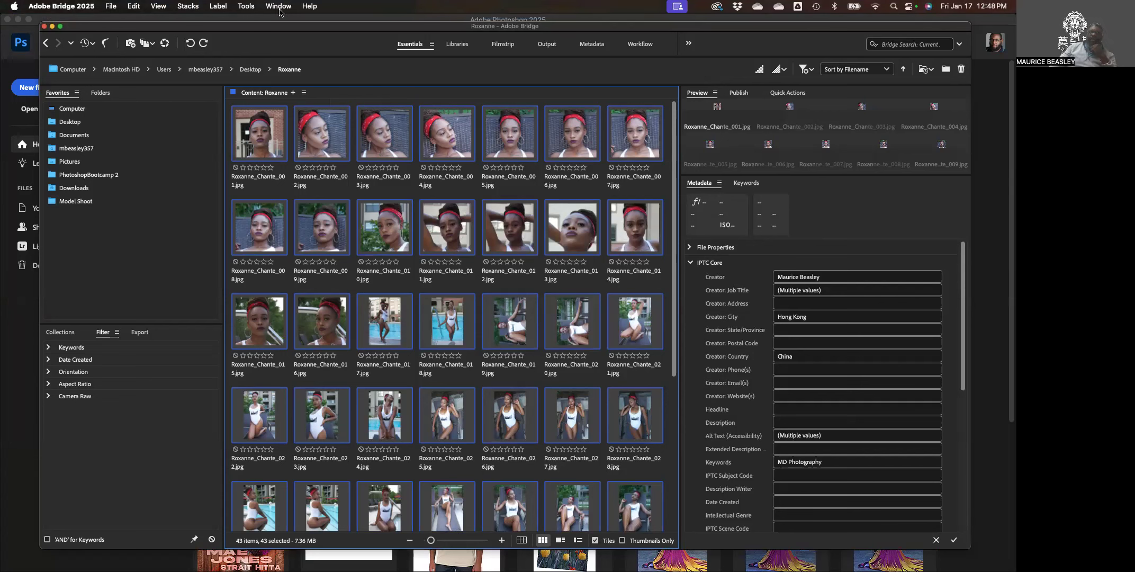
click(247, 6)
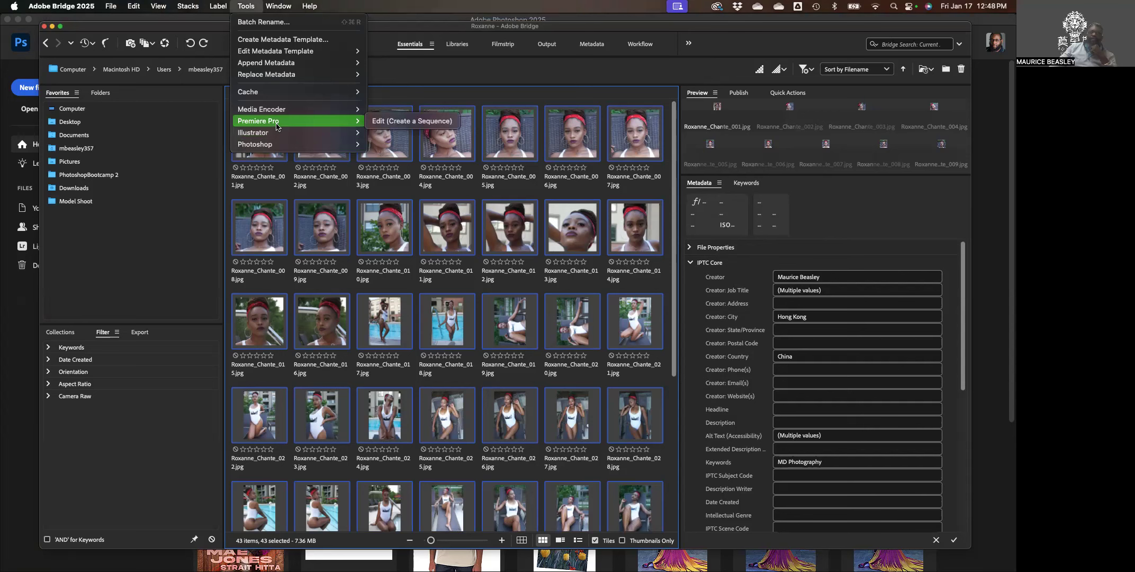
mouse_move(295, 147)
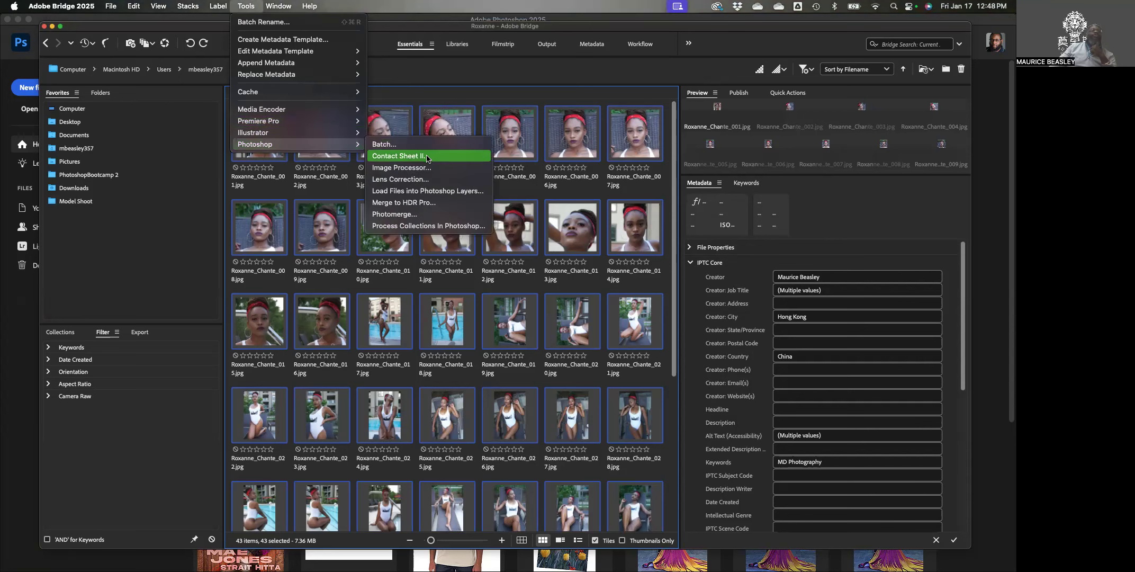
click(419, 169)
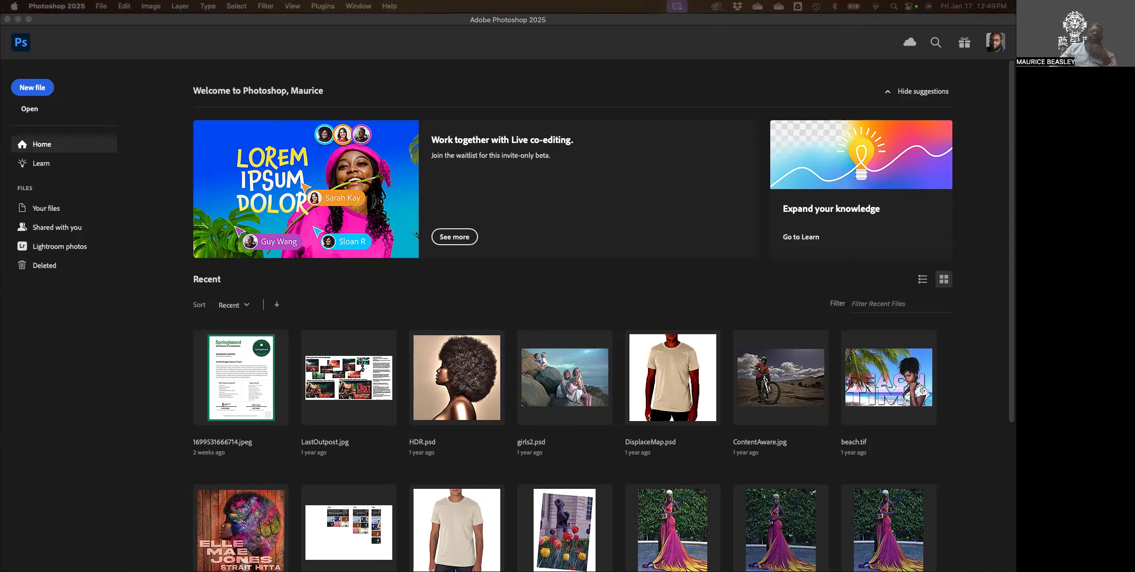
Move the Image Processor dialog into view and turn off Save as TIFF and Save as PSD.
drag(797, 101, 380, 84)
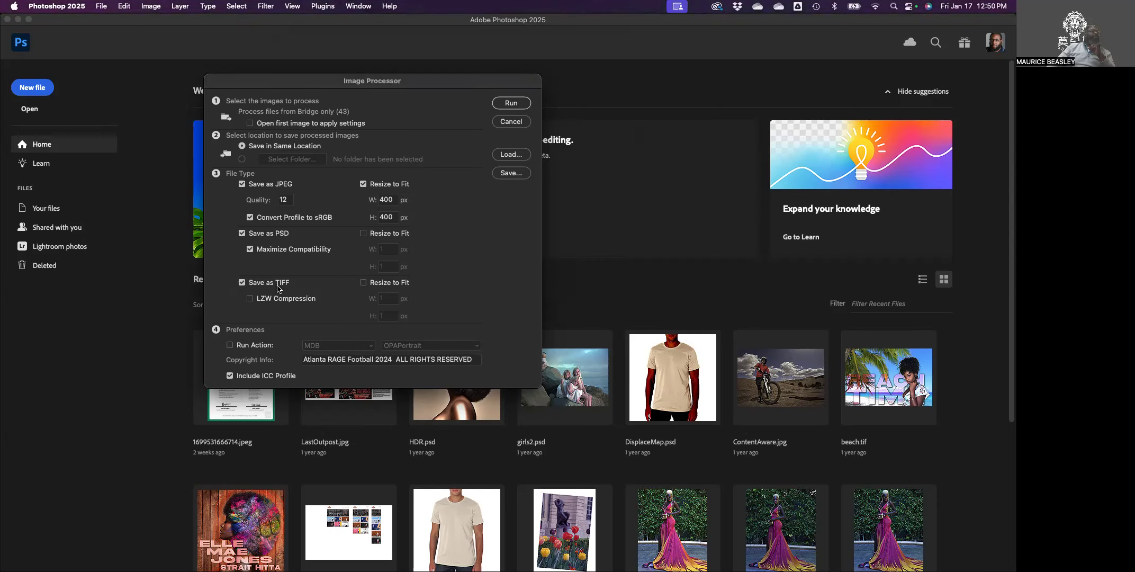
click(242, 282)
click(242, 232)
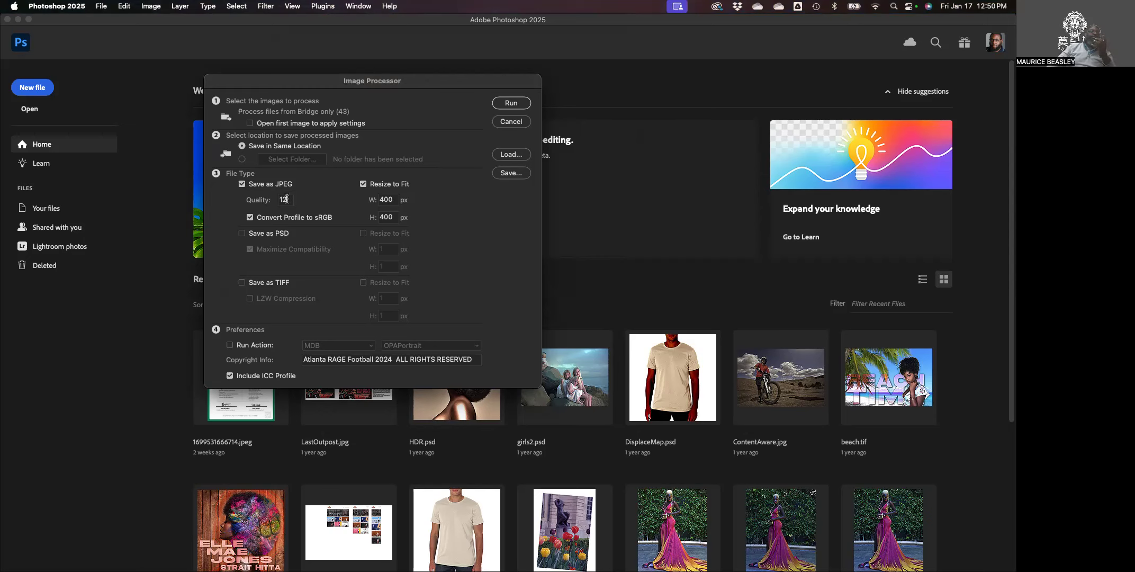
Set JPEG quality to 8 and Resize to Fit at 150 × 150 px.
double_click(392, 200)
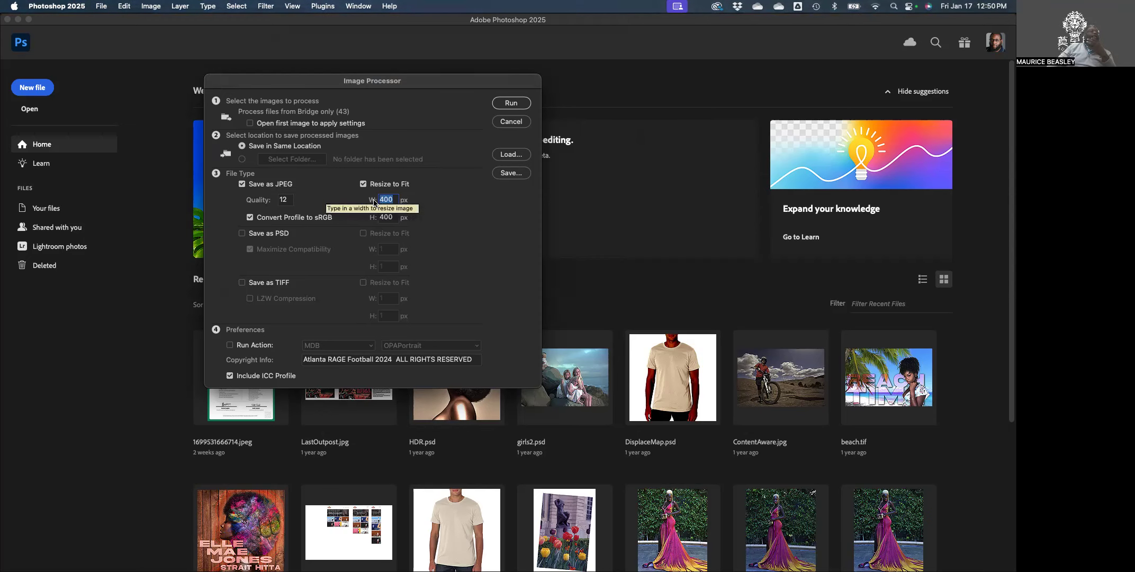
drag(292, 200, 277, 200)
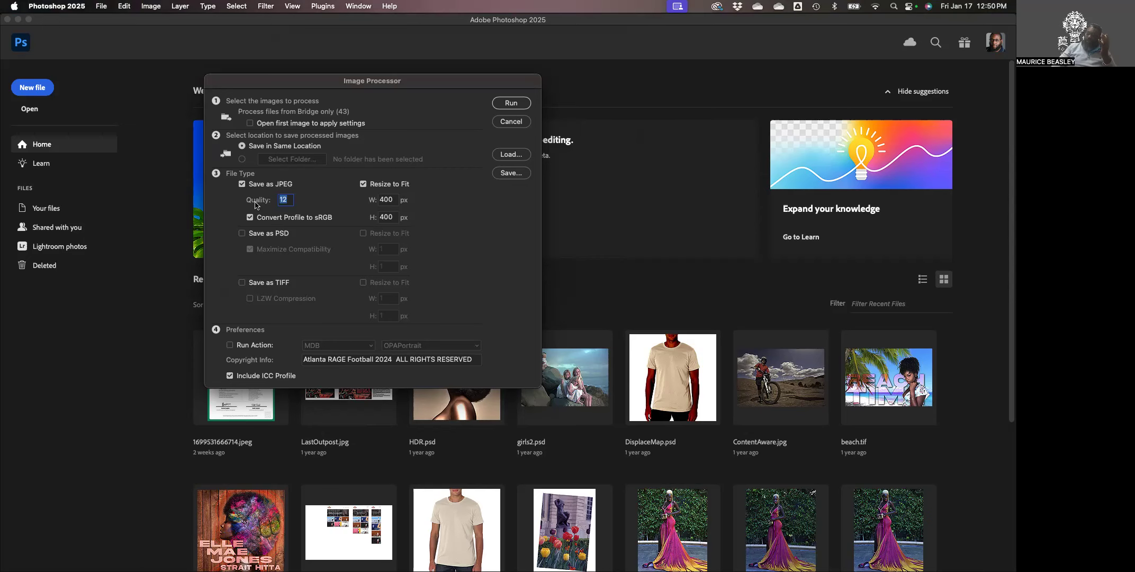
text(8)
key(Tab)
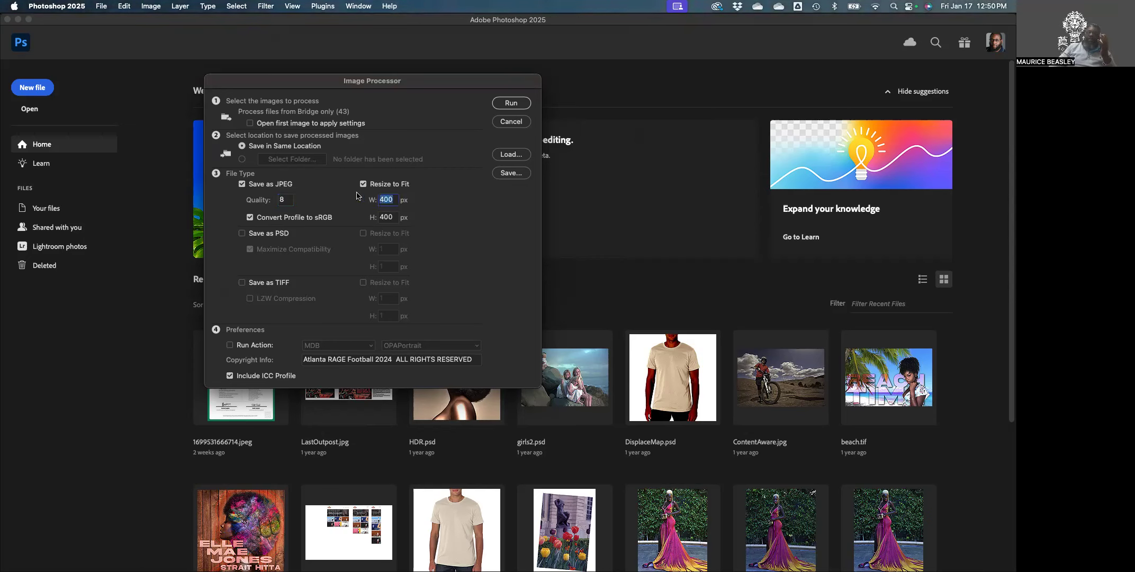
text(150)
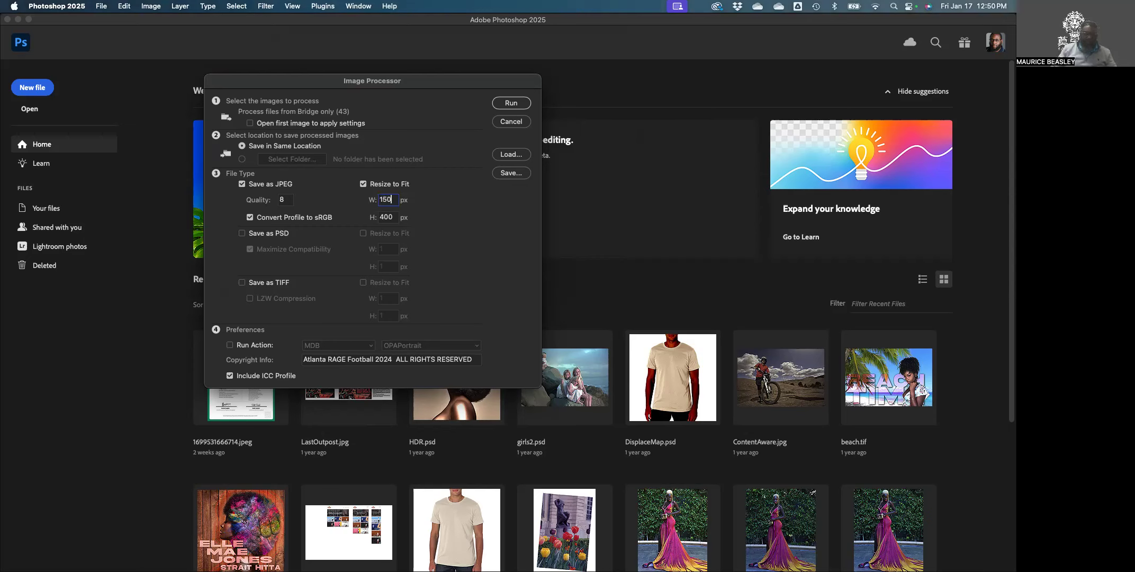
key(Tab)
text(150)
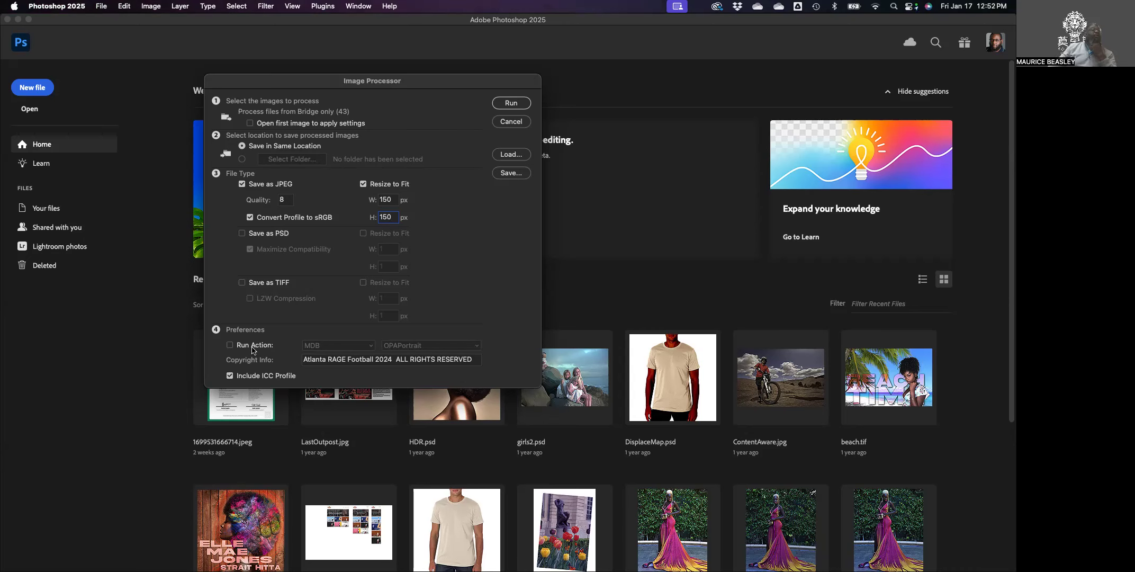
Replace the team name and 2024 so copyright reads '©Your Company Name 2025 ALL RIGHTS RESERVED'.
triple_click(322, 360)
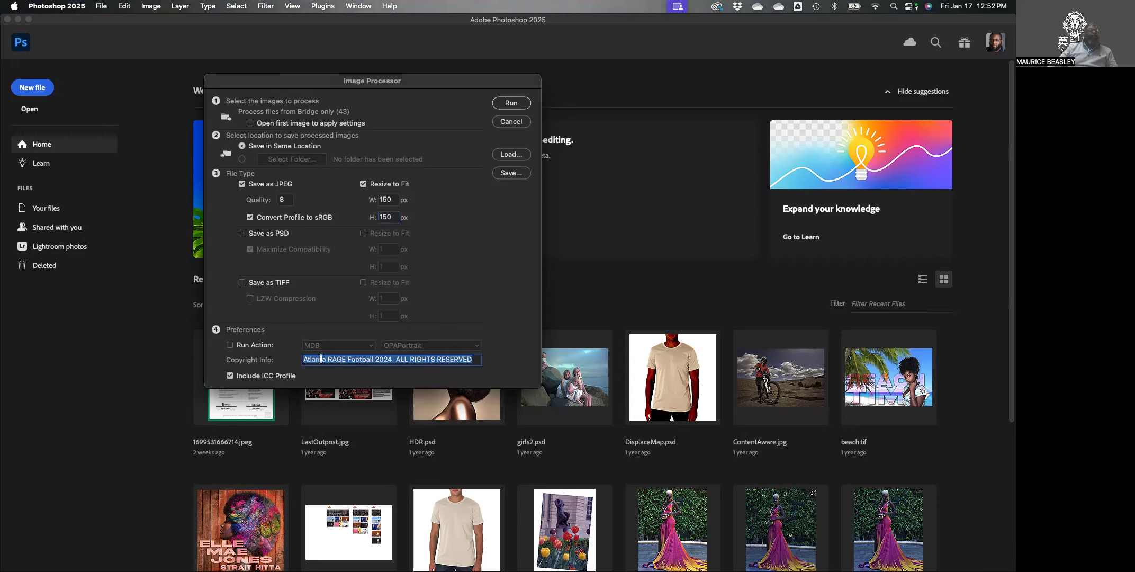
click(395, 360)
key(BackSpace)
key(BackSpace)
key(BackSpace)
key(BackSpace)
key(BackSpace)
key(BackSpace)
key(BackSpace)
key(BackSpace)
key(BackSpace)
key(BackSpace)
key(BackSpace)
key(BackSpace)
key(BackSpace)
key(BackSpace)
key(BackSpace)
key(BackSpace)
key(BackSpace)
key(BackSpace)
key(BackSpace)
key(BackSpace)
key(BackSpace)
key(BackSpace)
key(BackSpace)
key(BackSpace)
key(BackSpace)
key(BackSpace)
key(BackSpace)
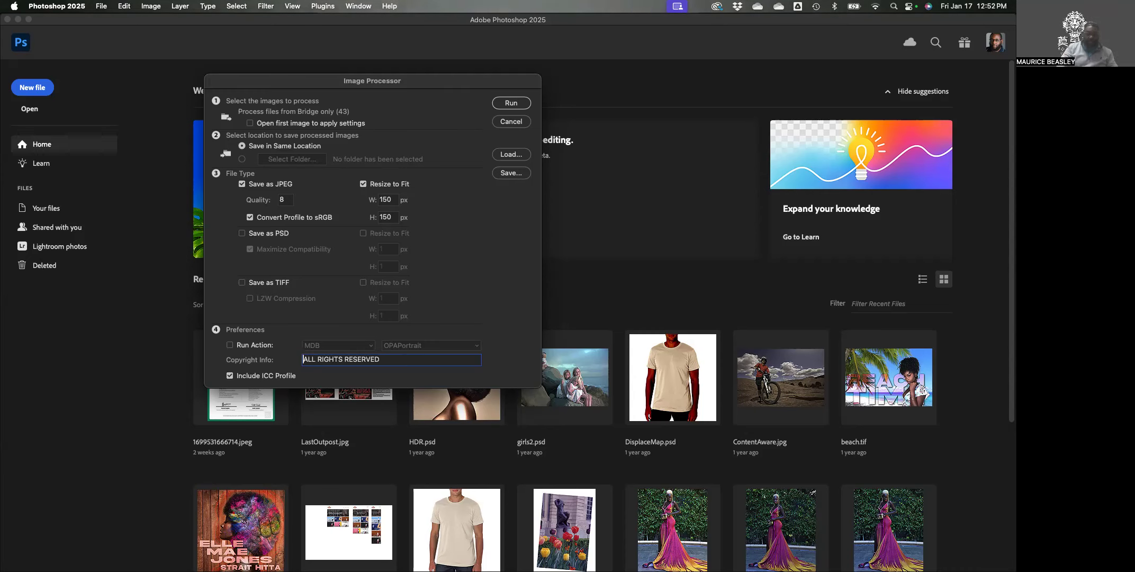
text(2025)
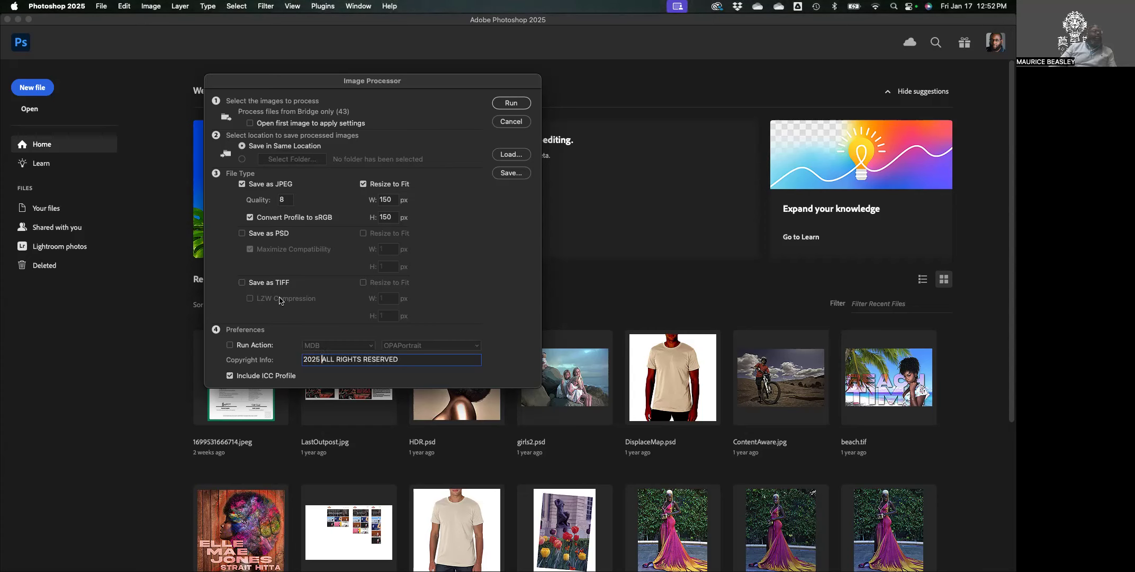
click(305, 361)
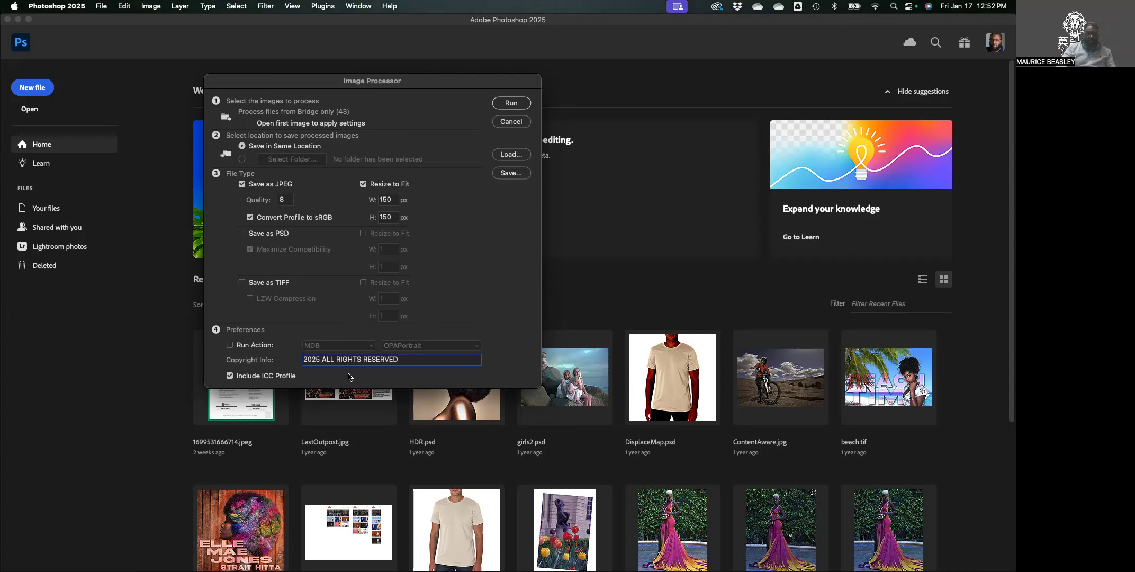
text(©)
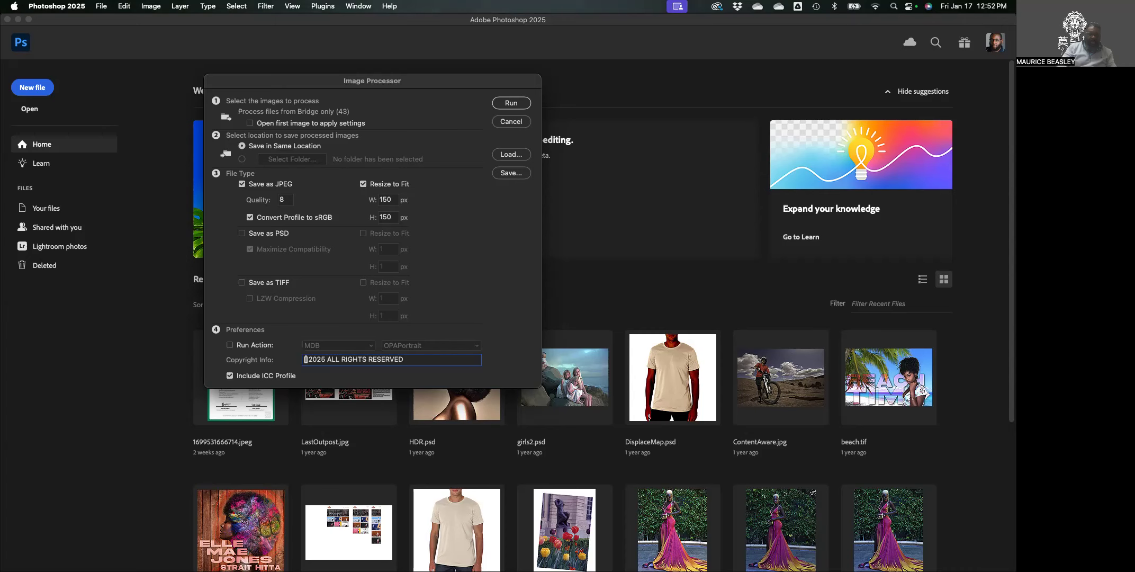
text(Your Company Name)
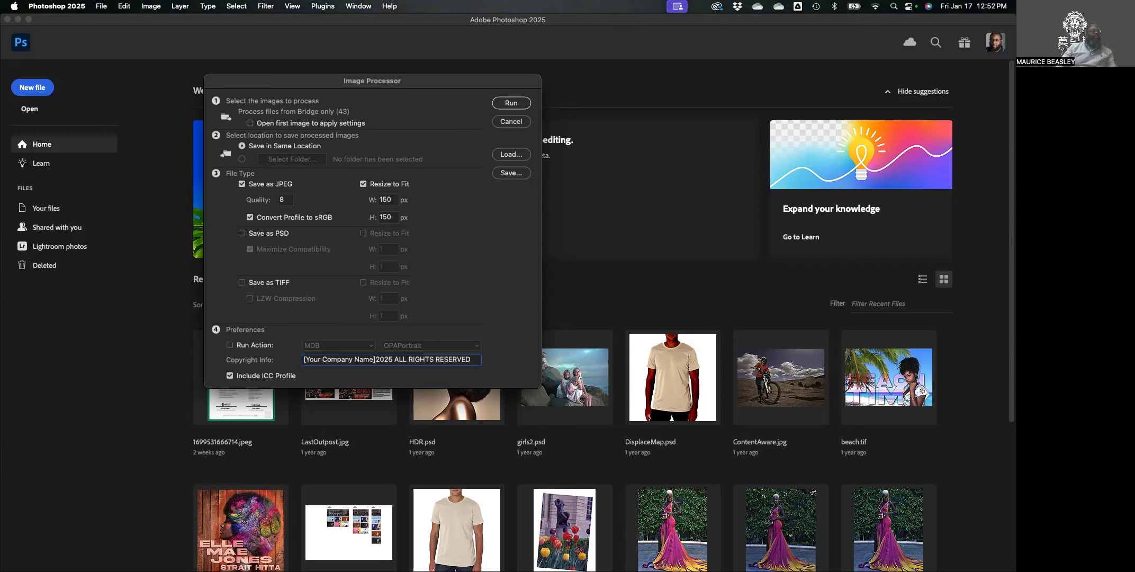
click(374, 359)
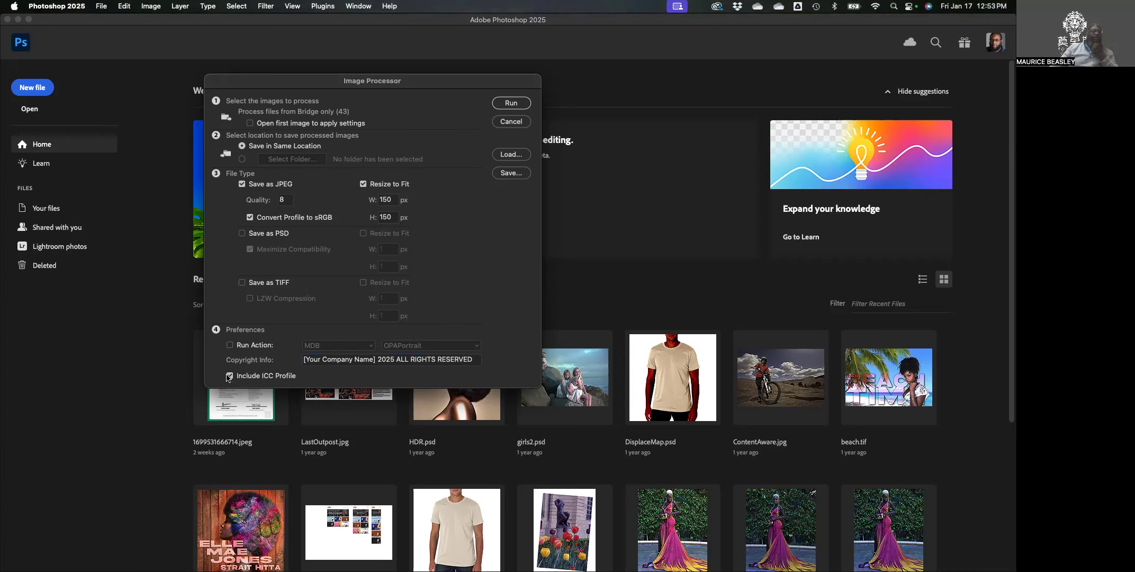
Turn off Include ICC Profile in the Image Processor preferences.
click(229, 376)
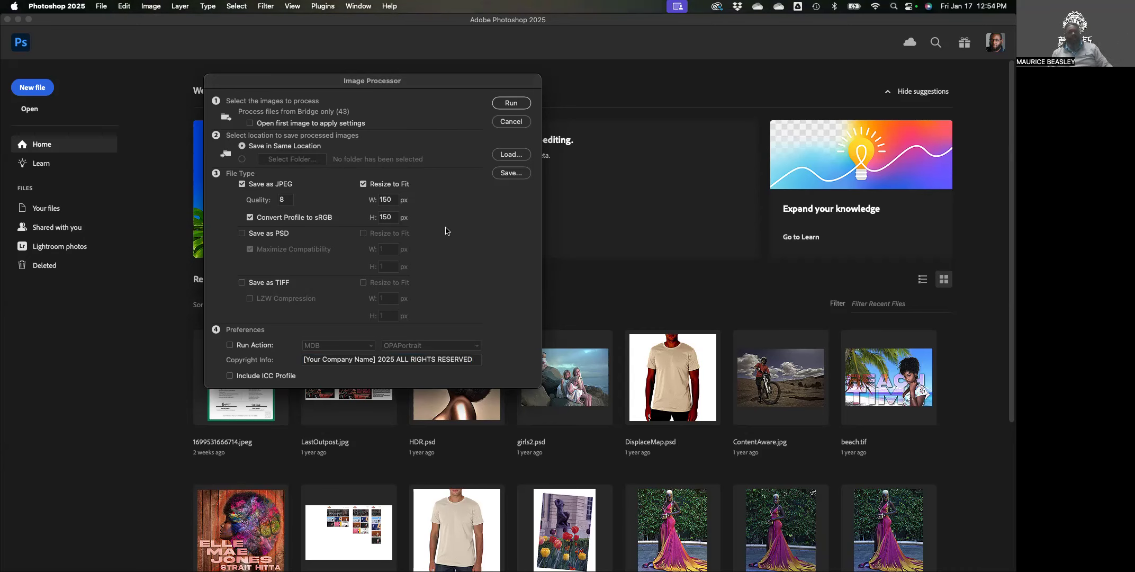
Run the Image Processor on the 43 Roxanne photos, then bring Bridge back forward.
click(512, 103)
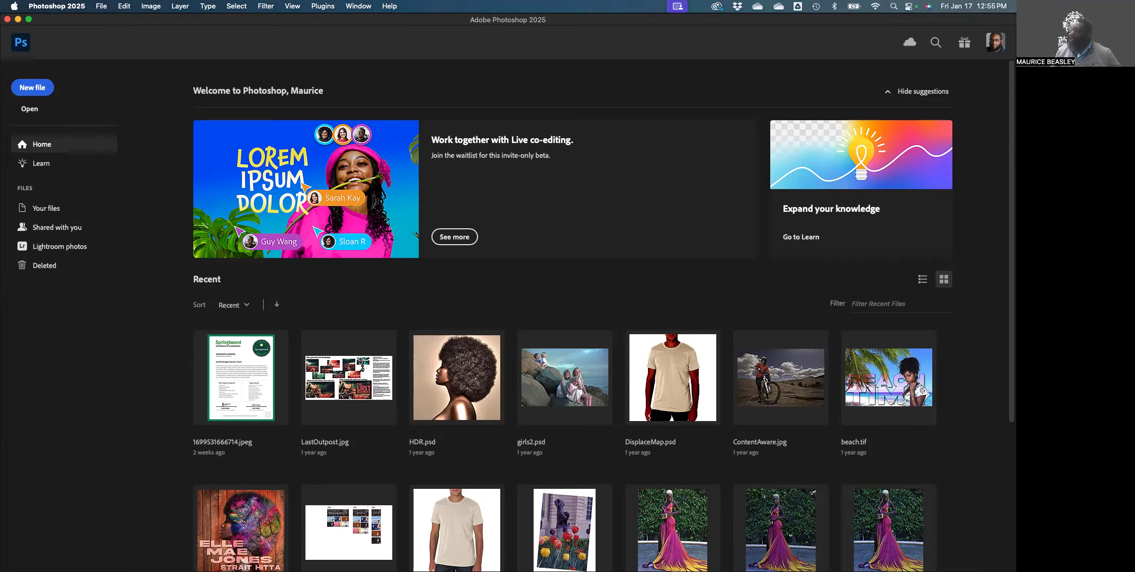
key(super+Tab)
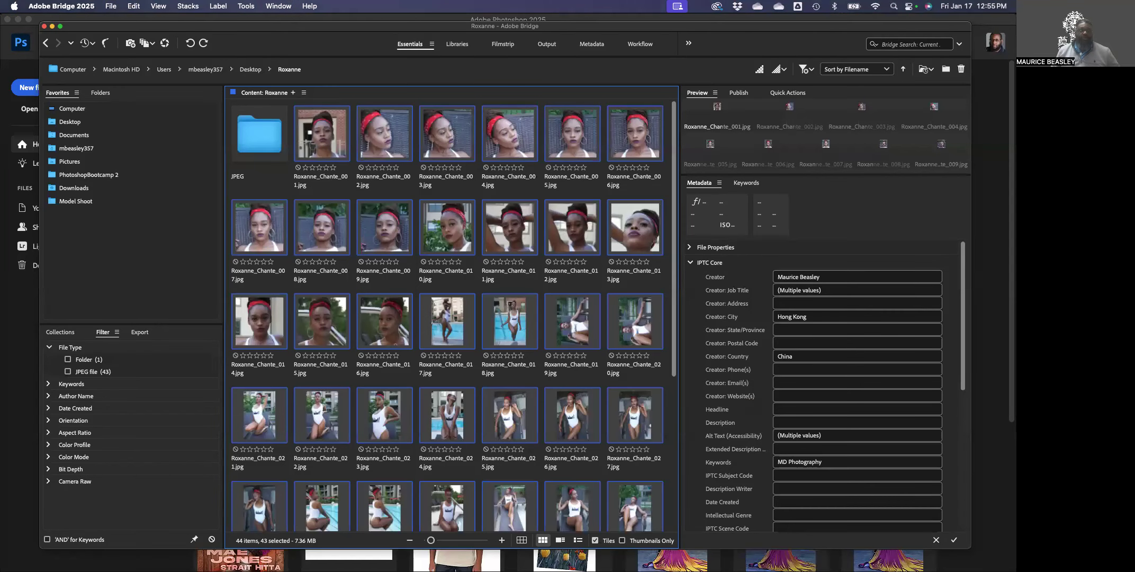
Rename the new JPEG folder inside Roxanne to 'Thumbs'.
click(247, 154)
click(241, 181)
click(250, 182)
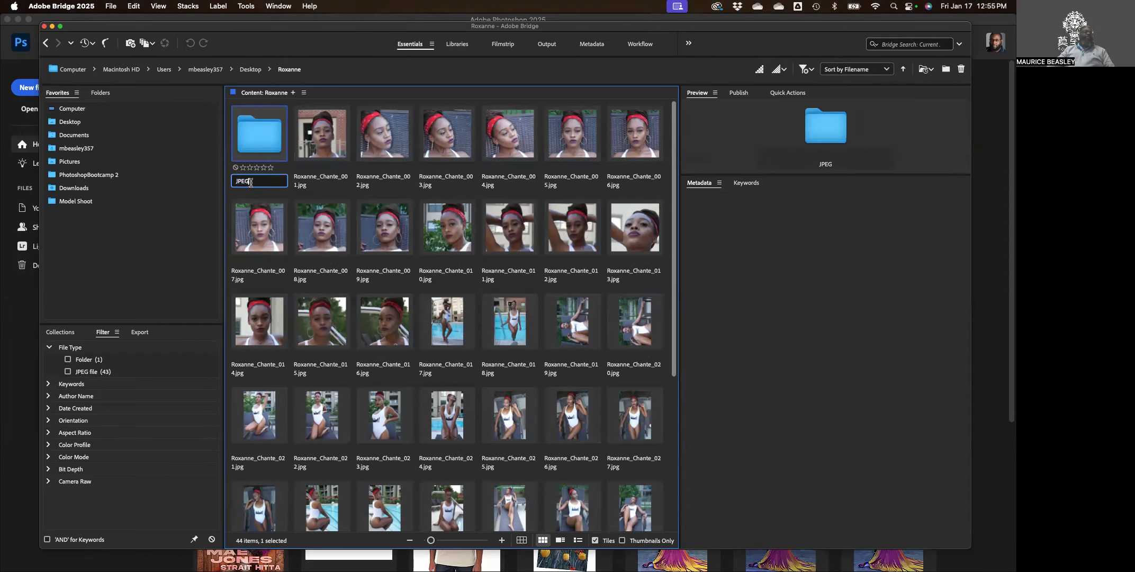
double_click(258, 181)
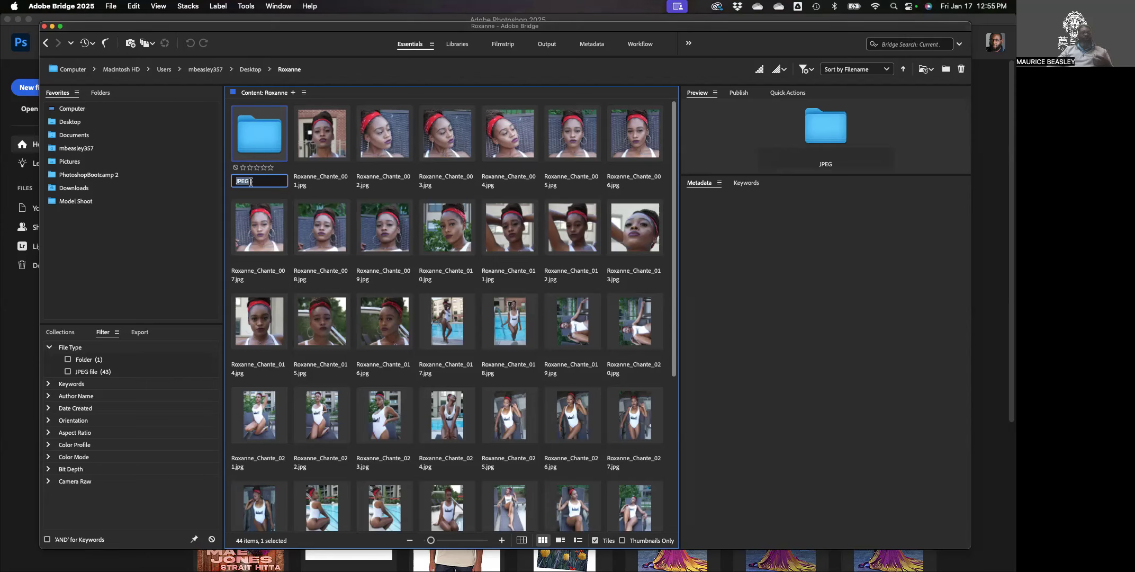
text(Thumbs)
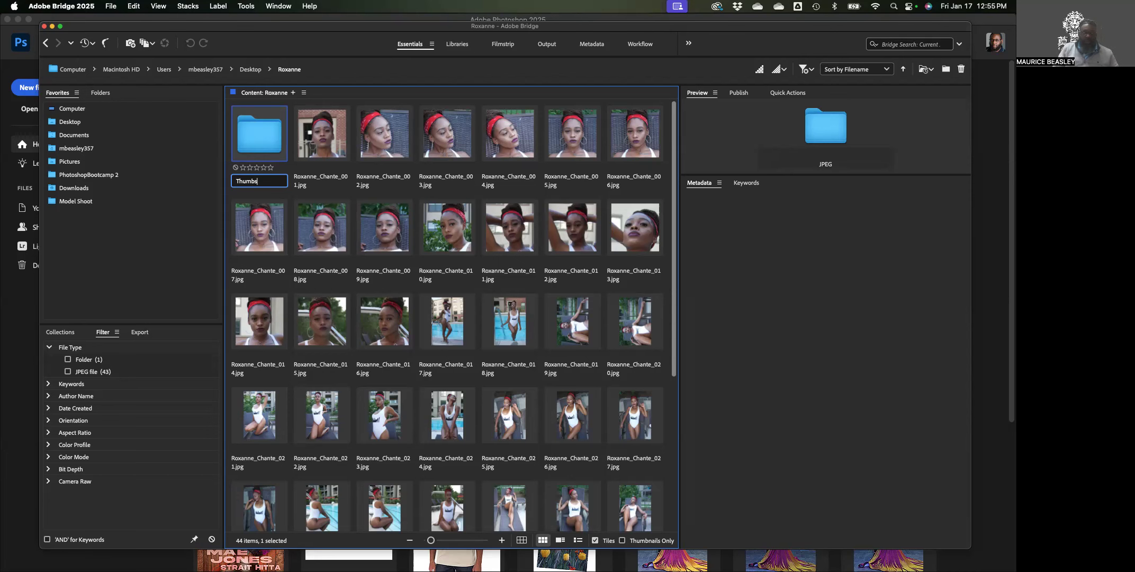
key(Return)
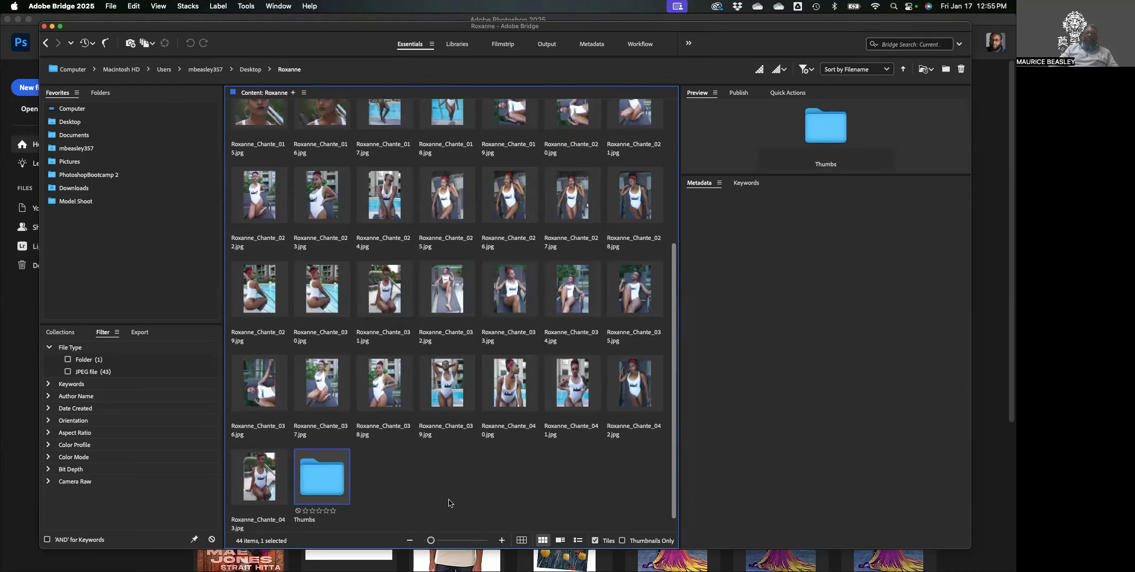
Open Thumbs and check the sizes of thumbnails _003, _011 and _018 (100×150 px).
double_click(315, 475)
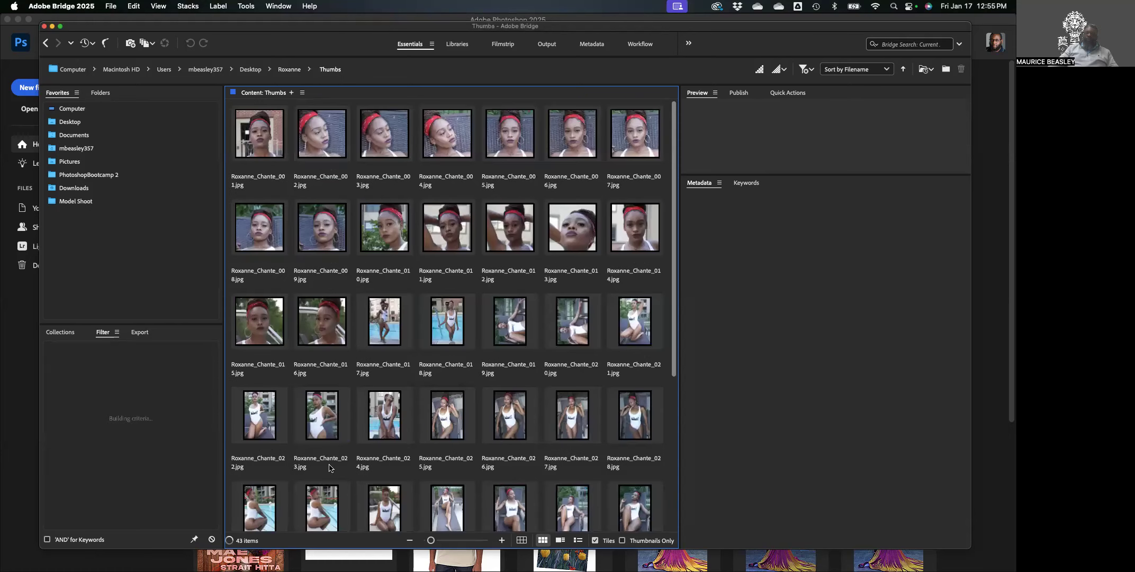
click(394, 139)
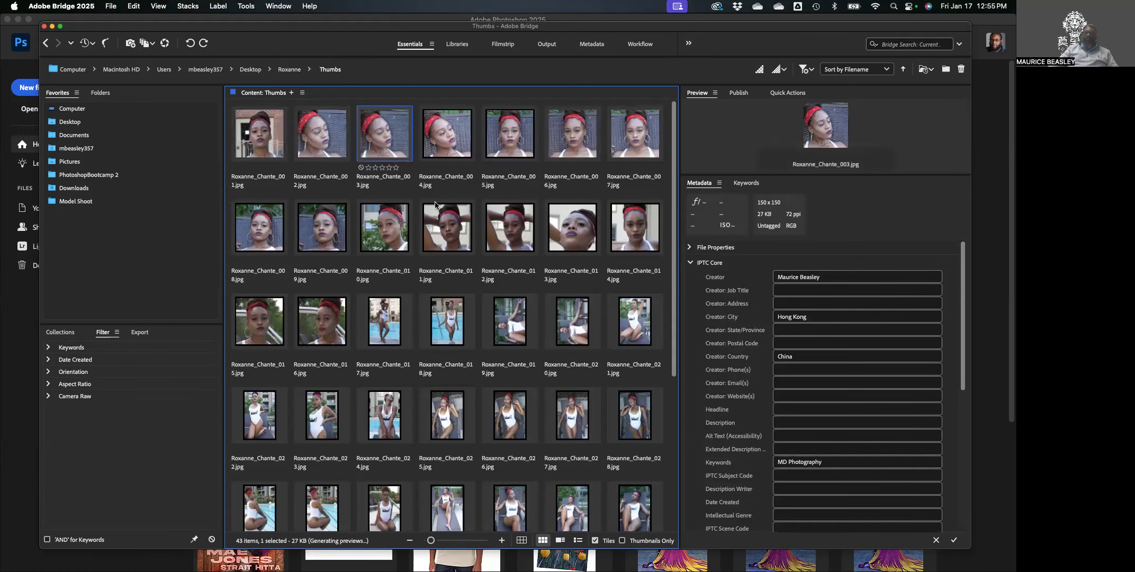
click(443, 228)
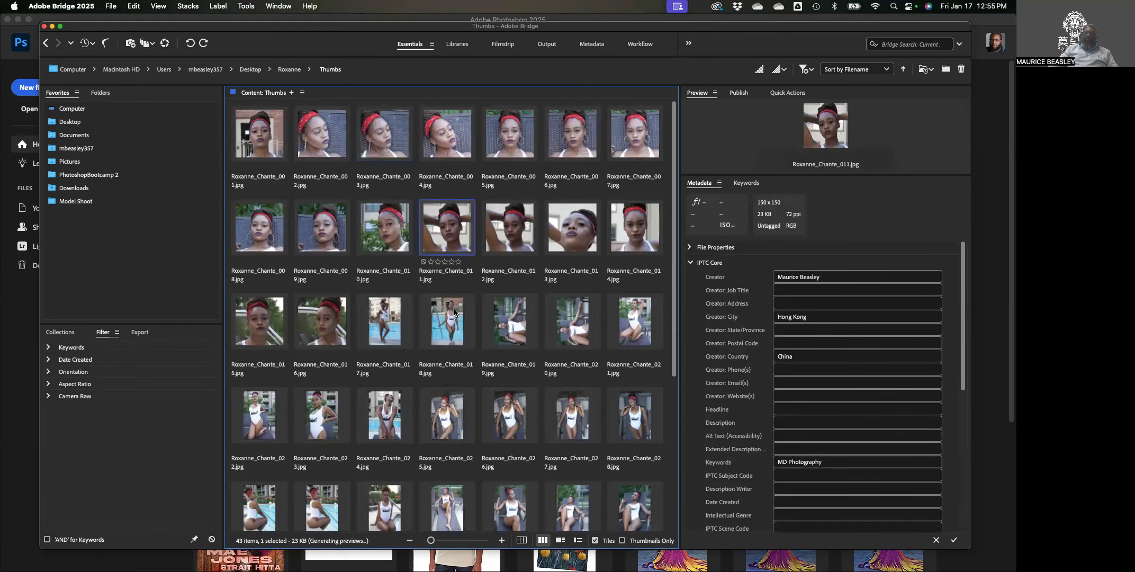
click(454, 311)
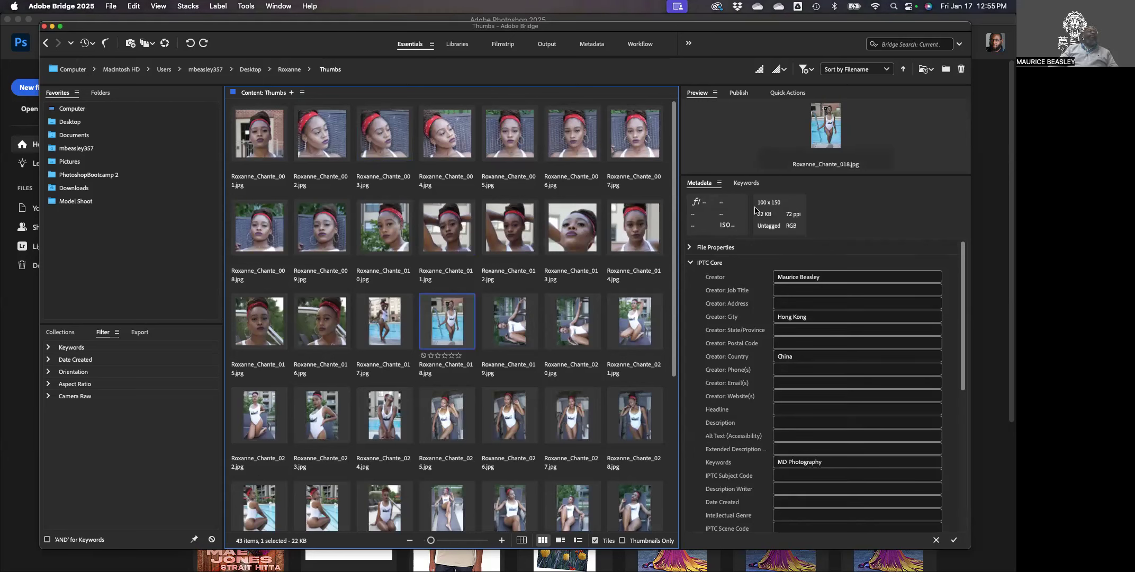
click(690, 248)
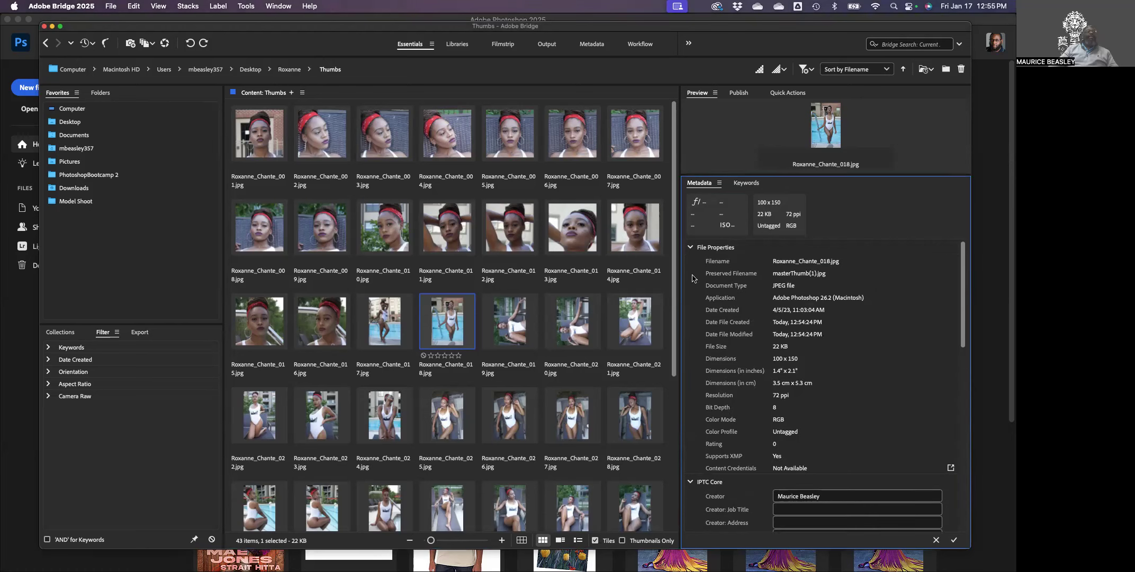
click(690, 247)
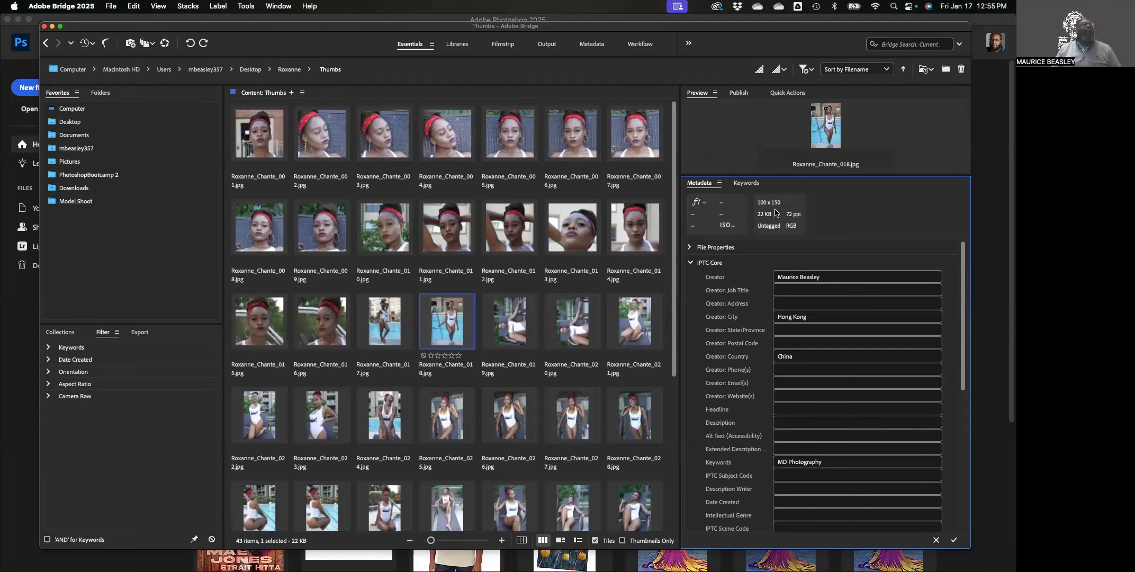
click(496, 138)
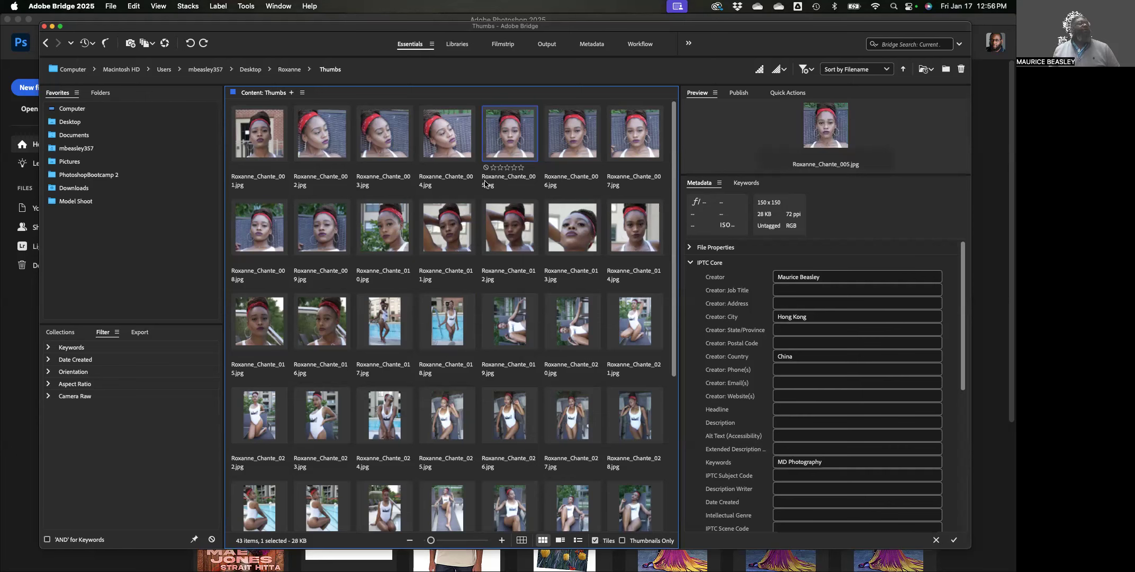
click(270, 132)
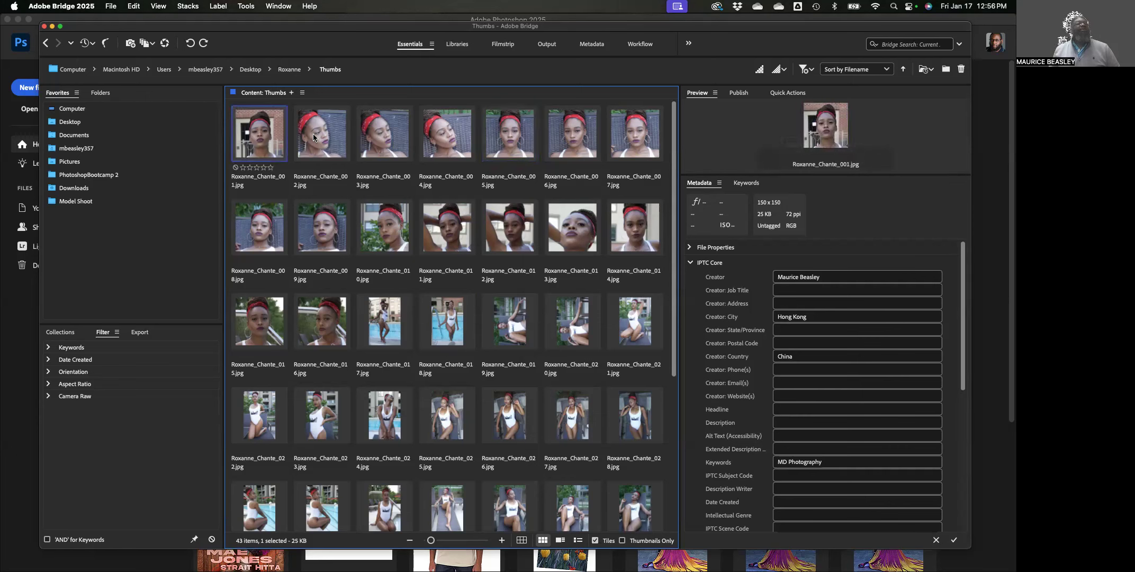
click(374, 308)
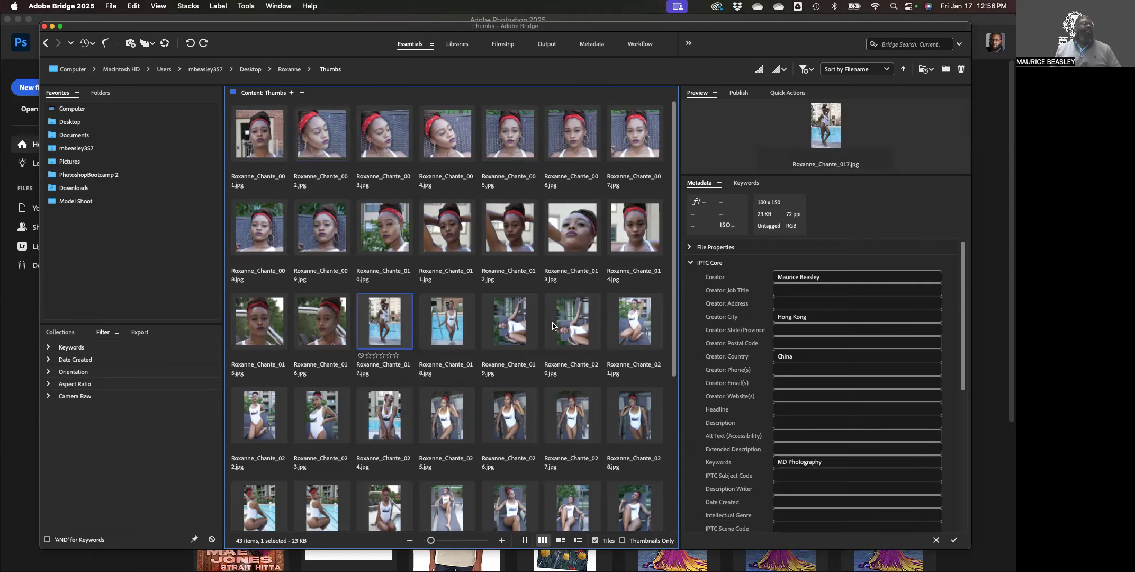
click(520, 318)
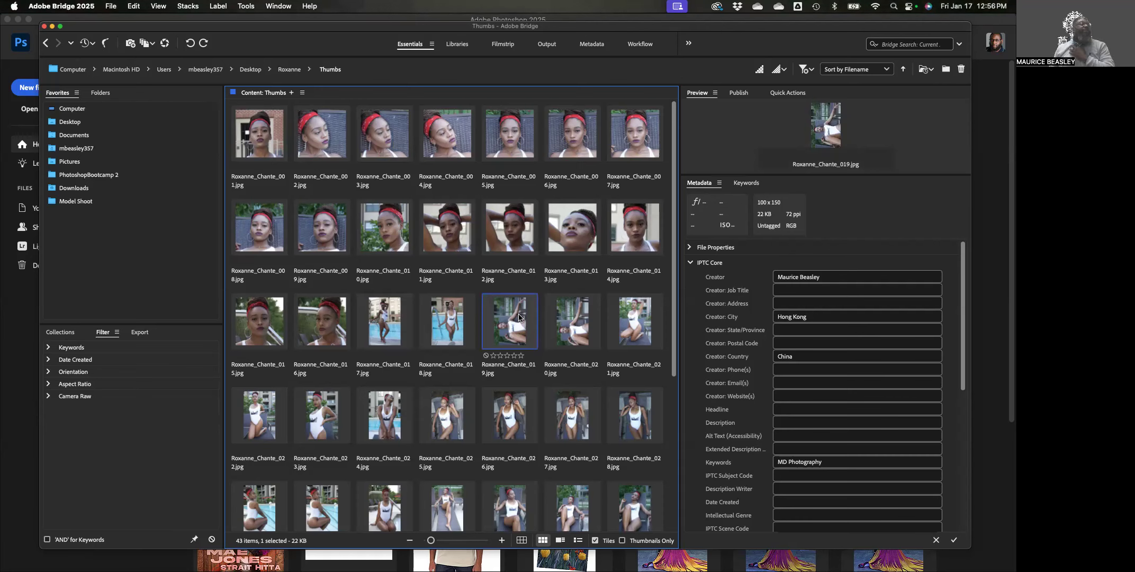
click(579, 311)
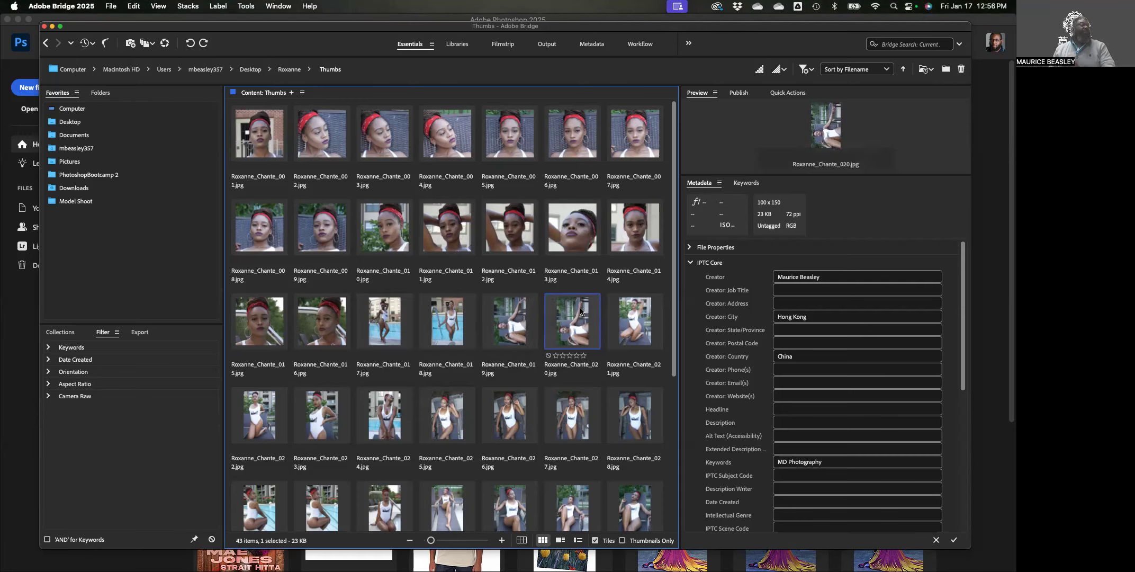
click(631, 315)
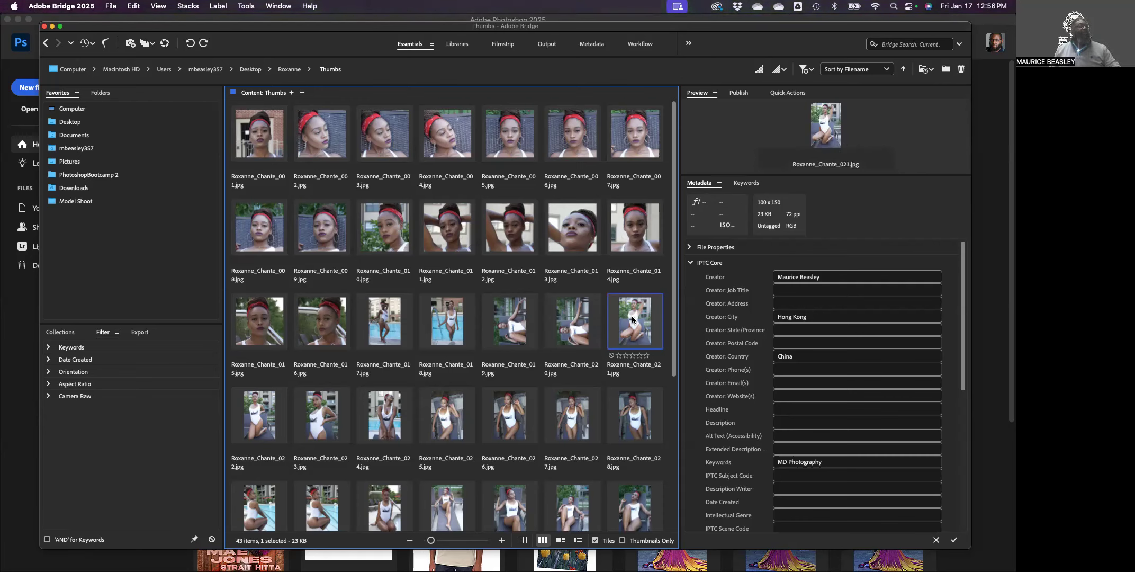
click(562, 312)
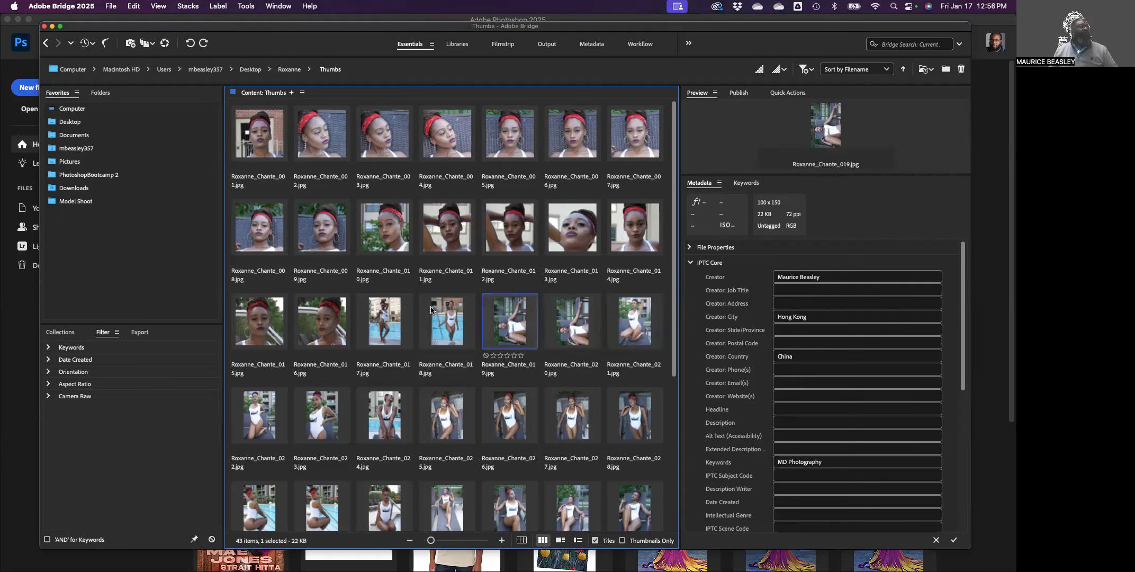
click(454, 235)
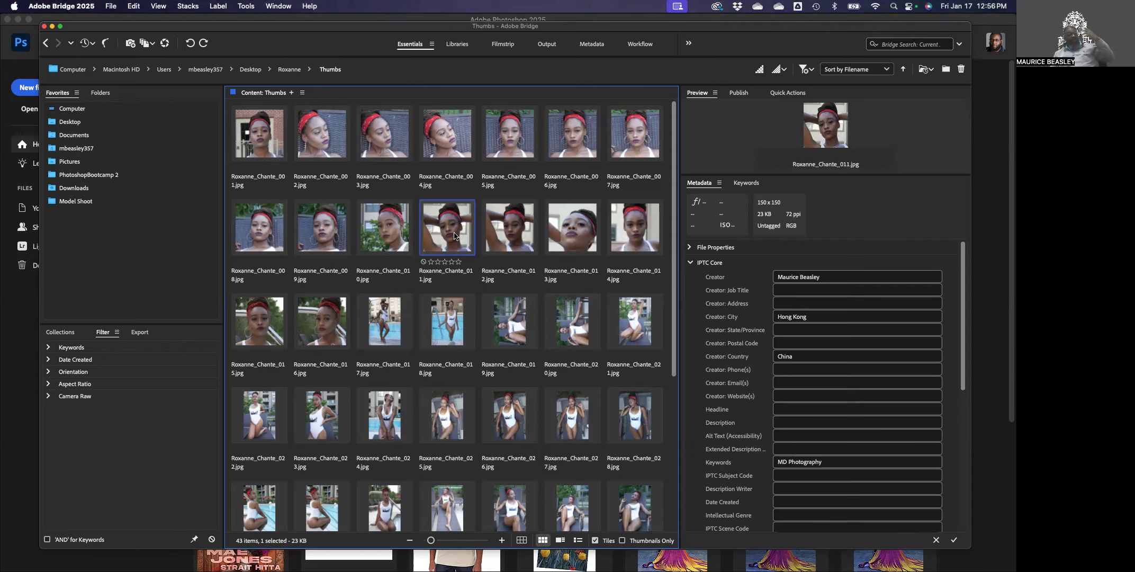
click(458, 416)
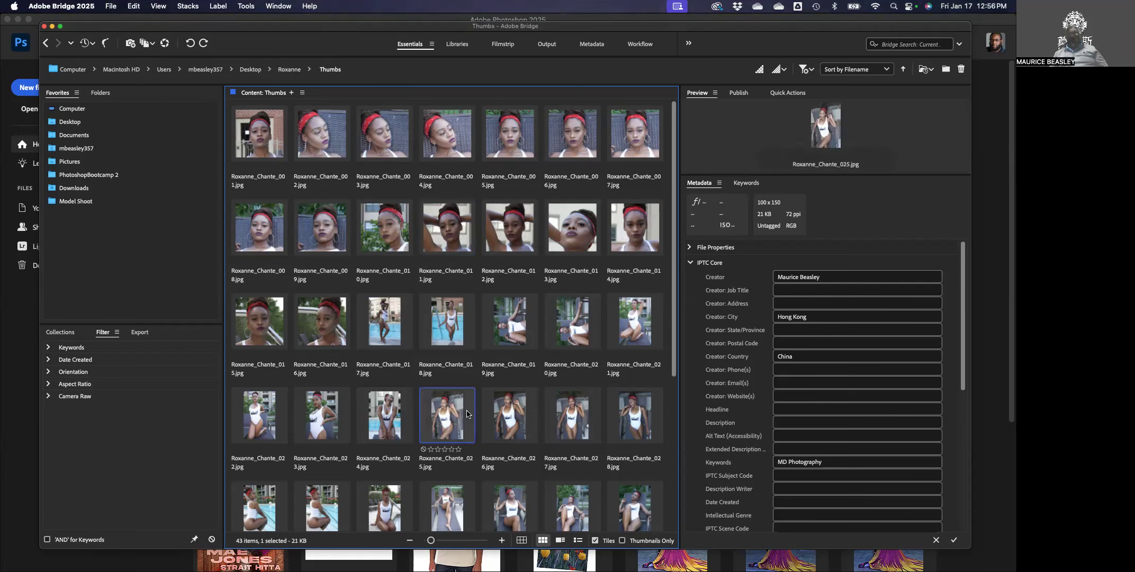
click(502, 401)
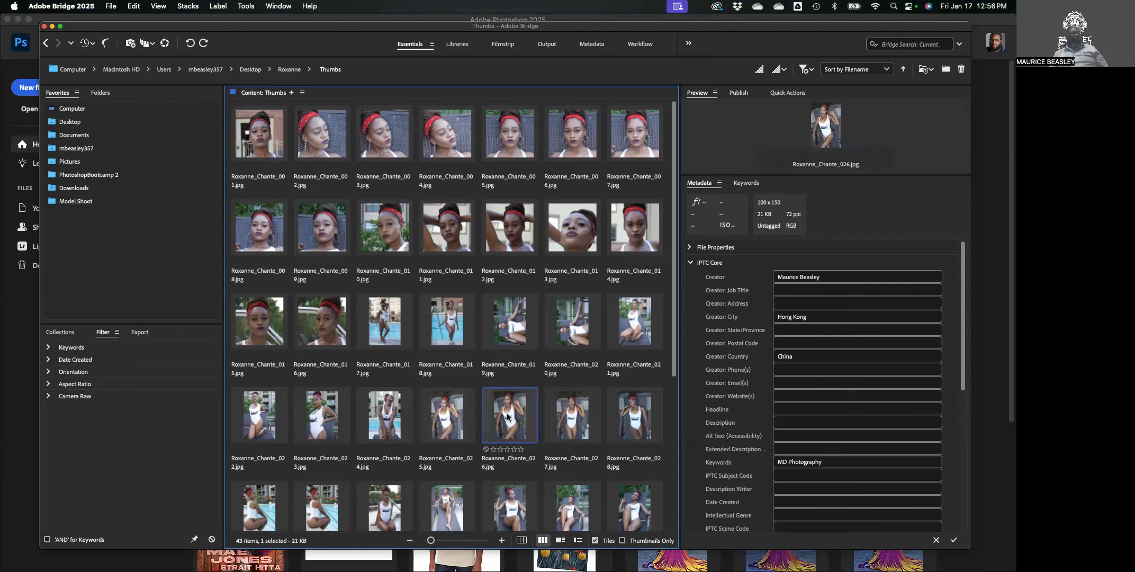
click(563, 421)
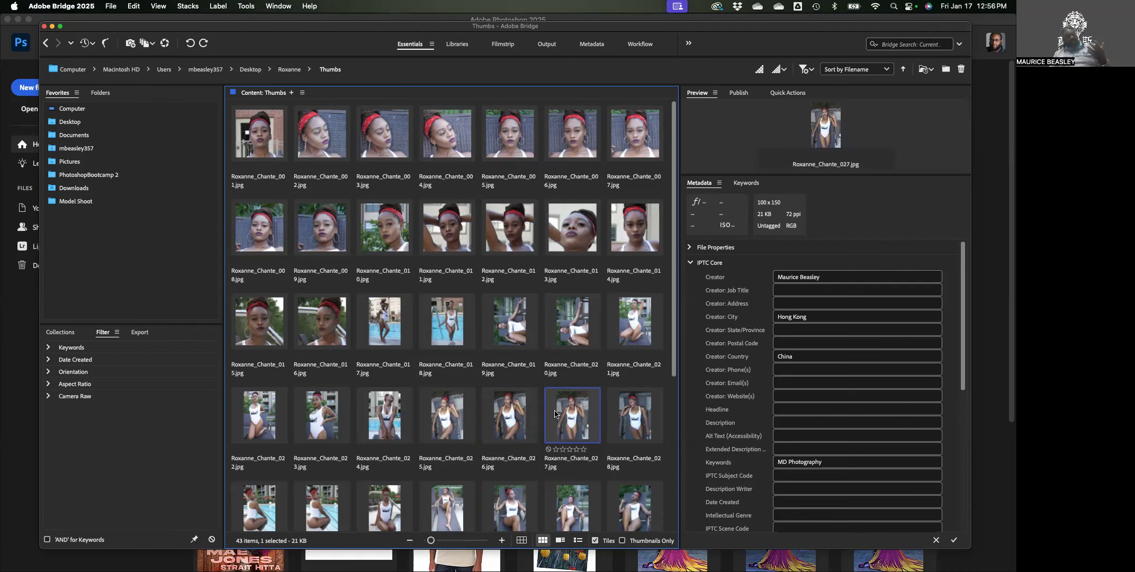
Go up to Roxanne via the path bar and select the Thumbs folder after the 43 JPEGs.
click(282, 70)
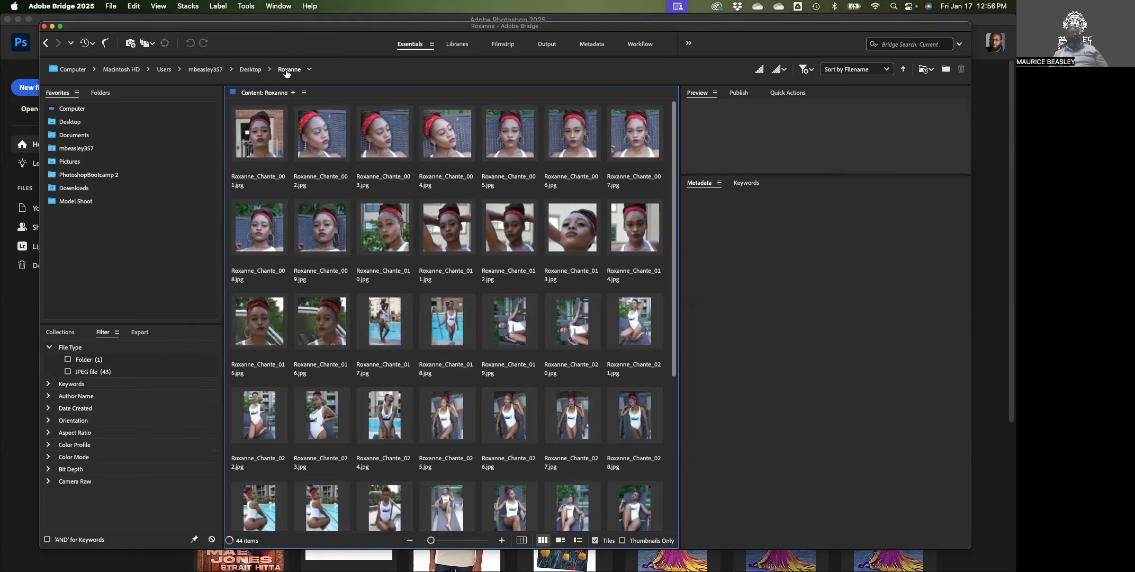
click(286, 70)
click(299, 141)
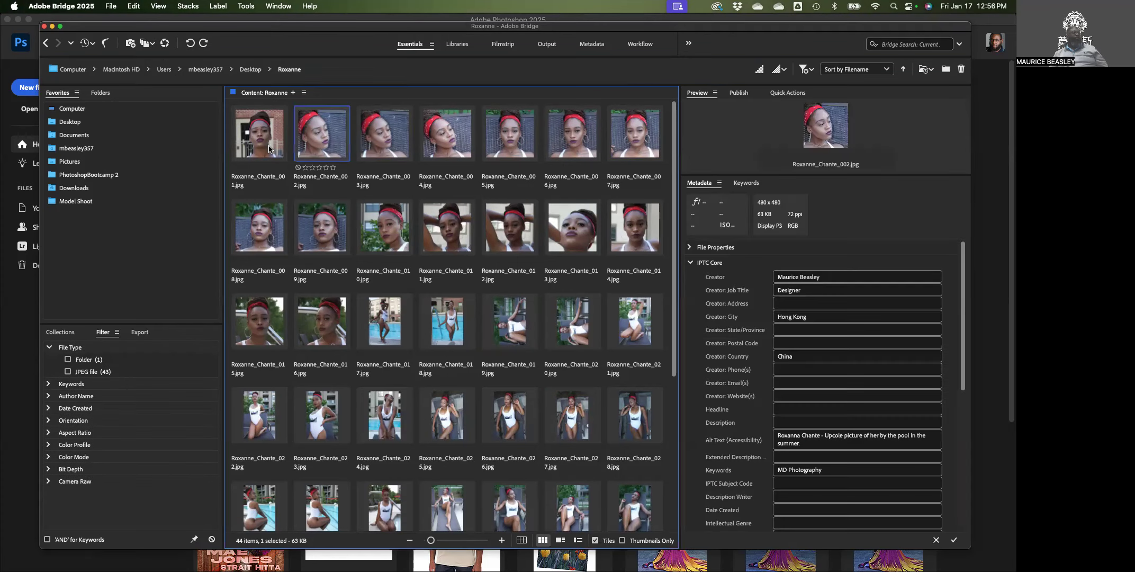
click(290, 73)
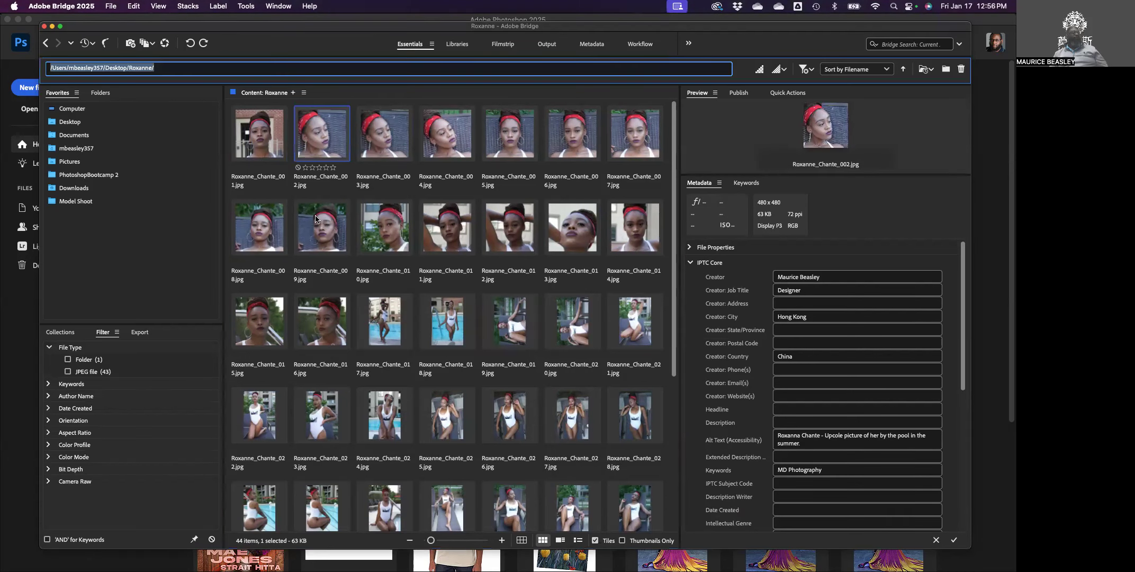
scroll(419, 274, down, 5)
scroll(421, 272, up, 5)
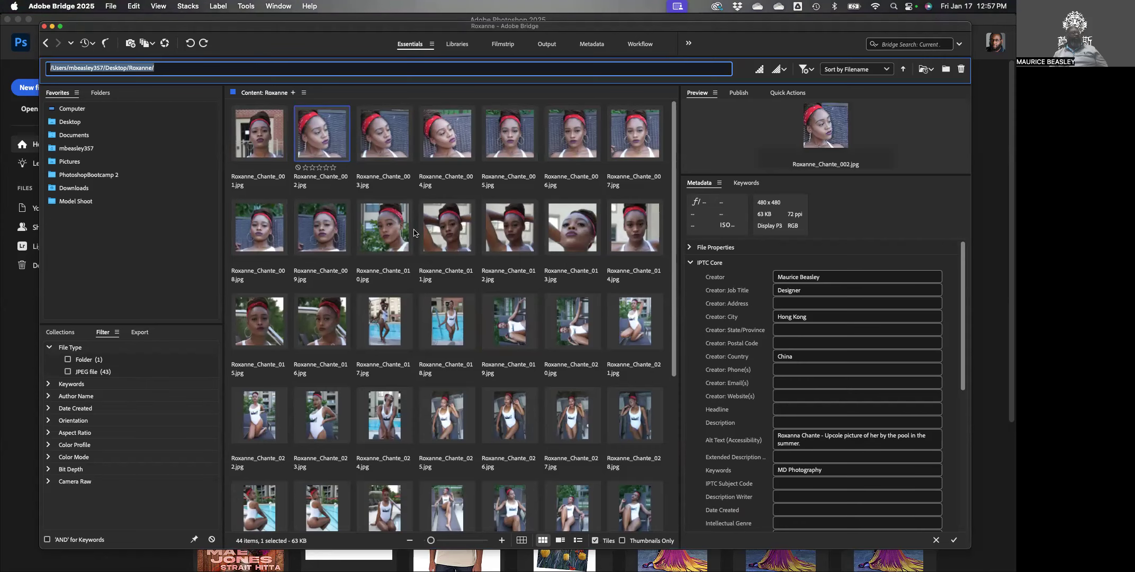
scroll(441, 361, down, 5)
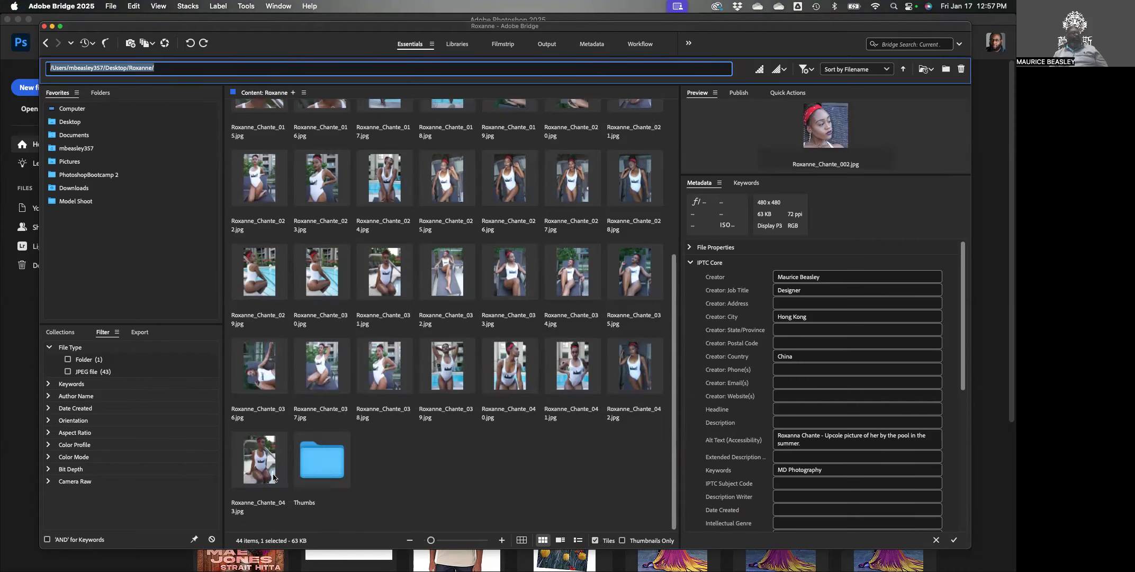
click(314, 480)
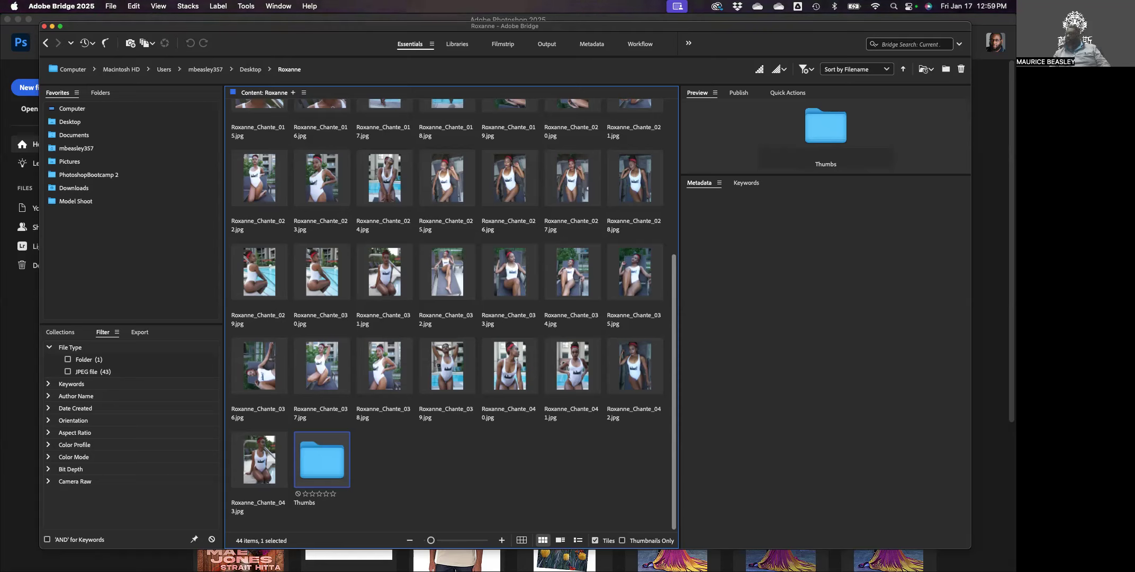
Close the Assessment panel in Blackboard and scroll the DMPT1010 course outline.
key(super+Tab)
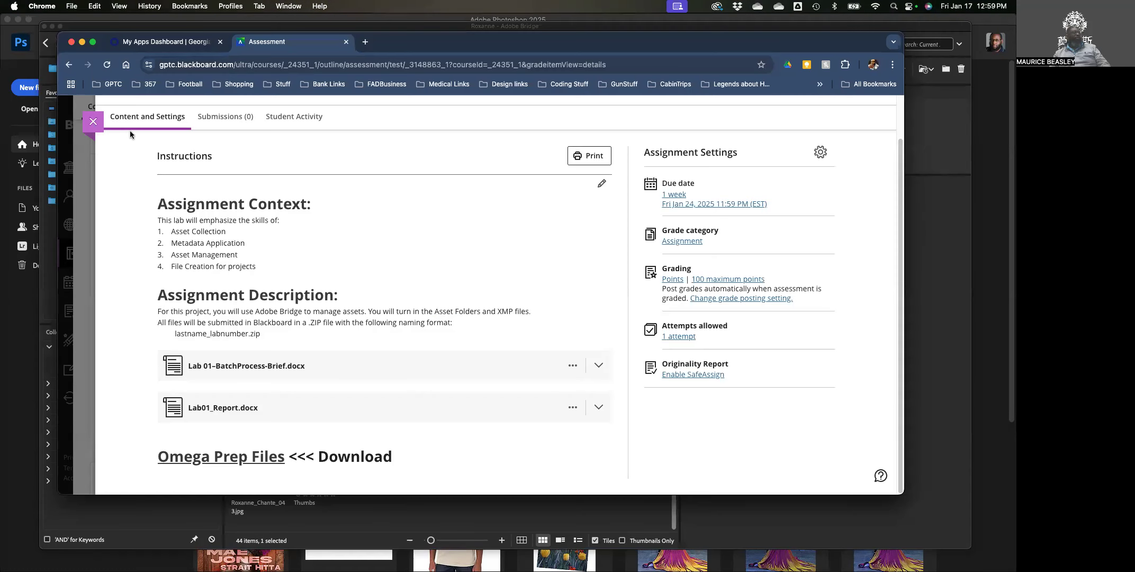
click(90, 126)
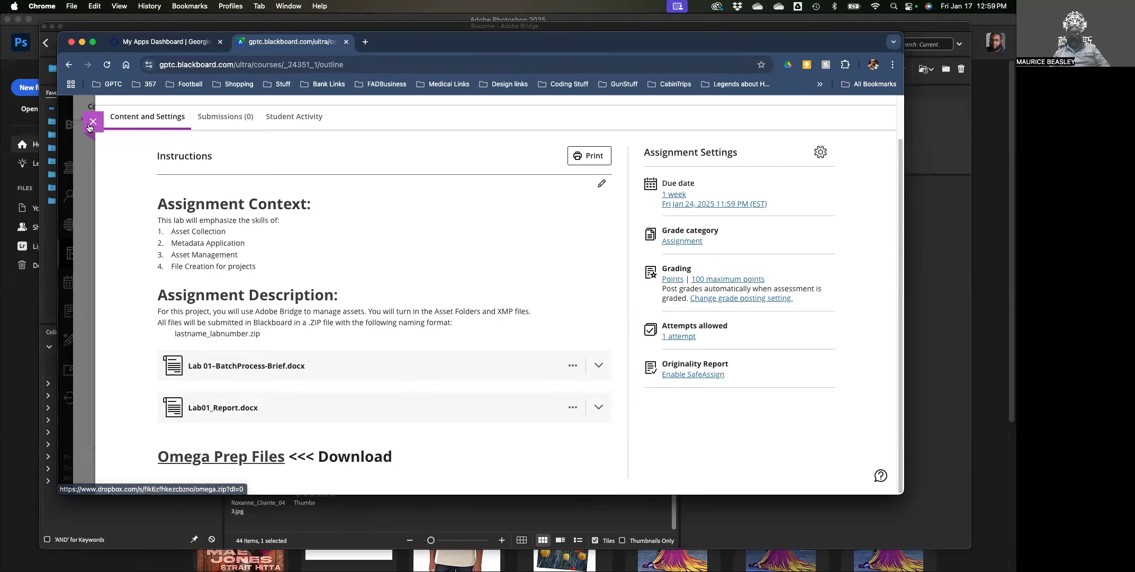
scroll(252, 356, down, 6)
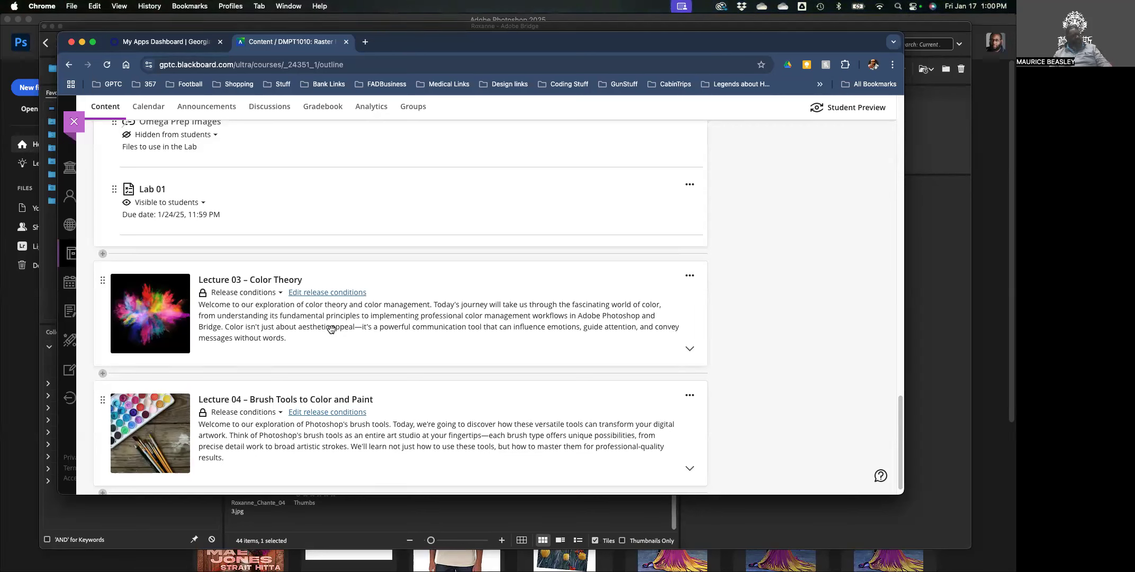
scroll(330, 329, down, 1)
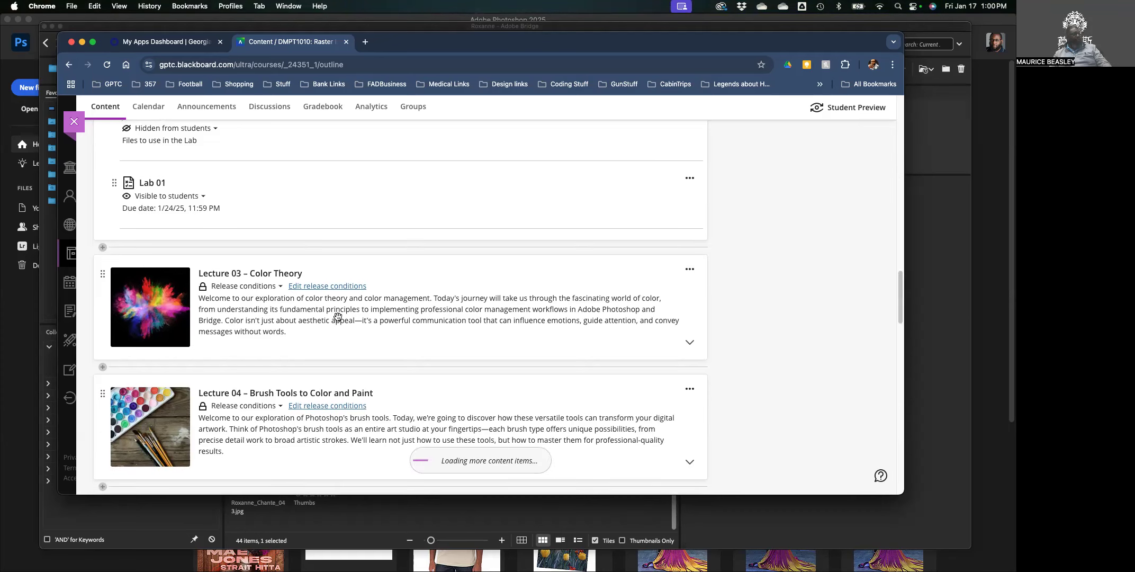
click(338, 317)
scroll(328, 328, down, 3)
scroll(328, 331, down, 5)
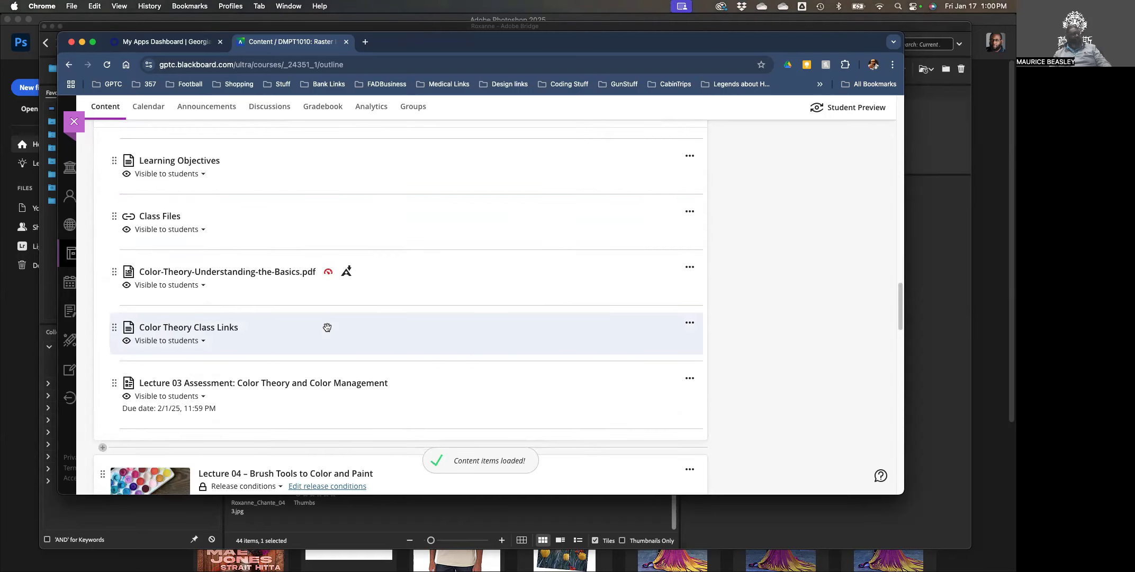
scroll(327, 327, down, 2)
scroll(327, 328, up, 1)
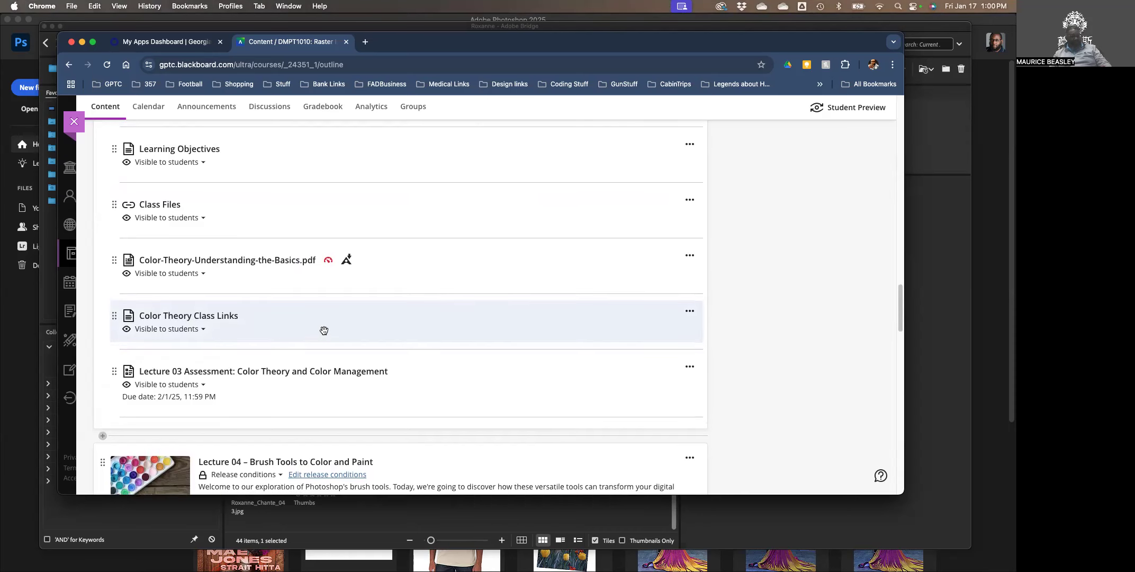
scroll(323, 333, up, 2)
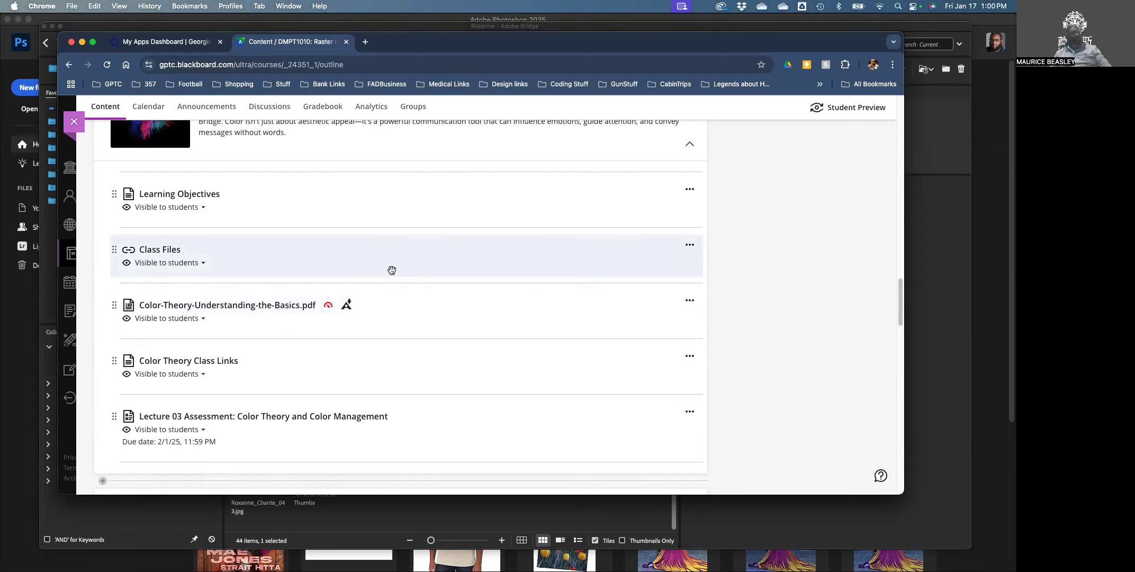
scroll(398, 272, down, 1)
scroll(397, 270, up, 4)
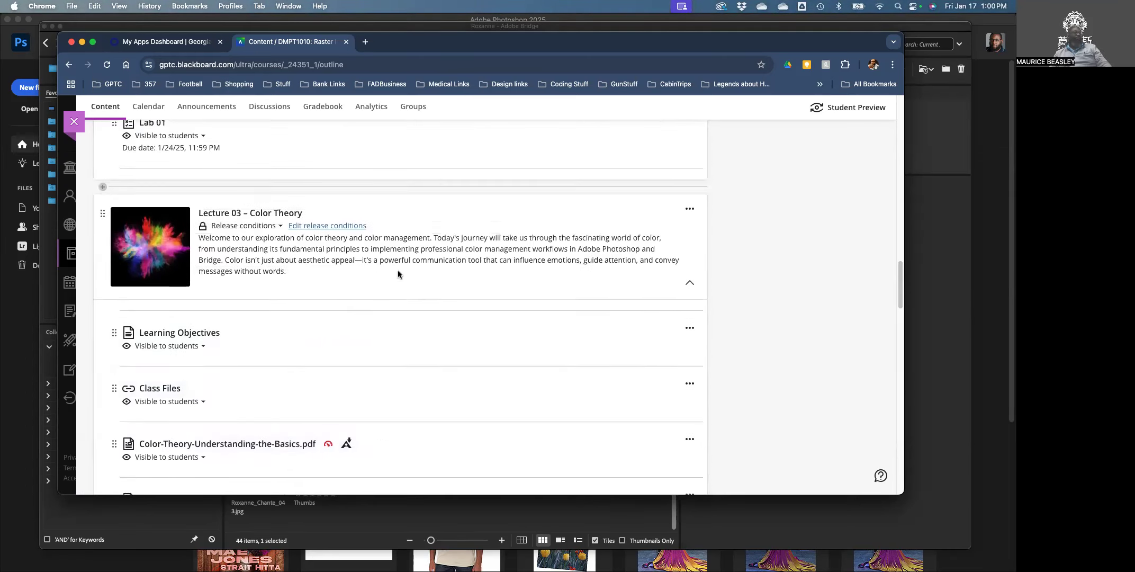
click(294, 296)
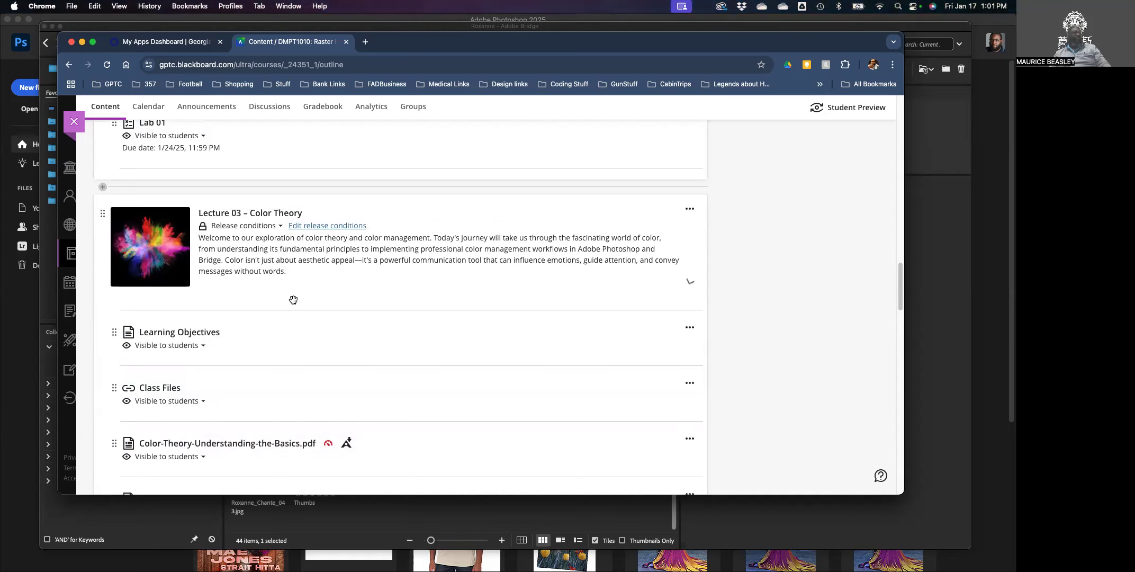